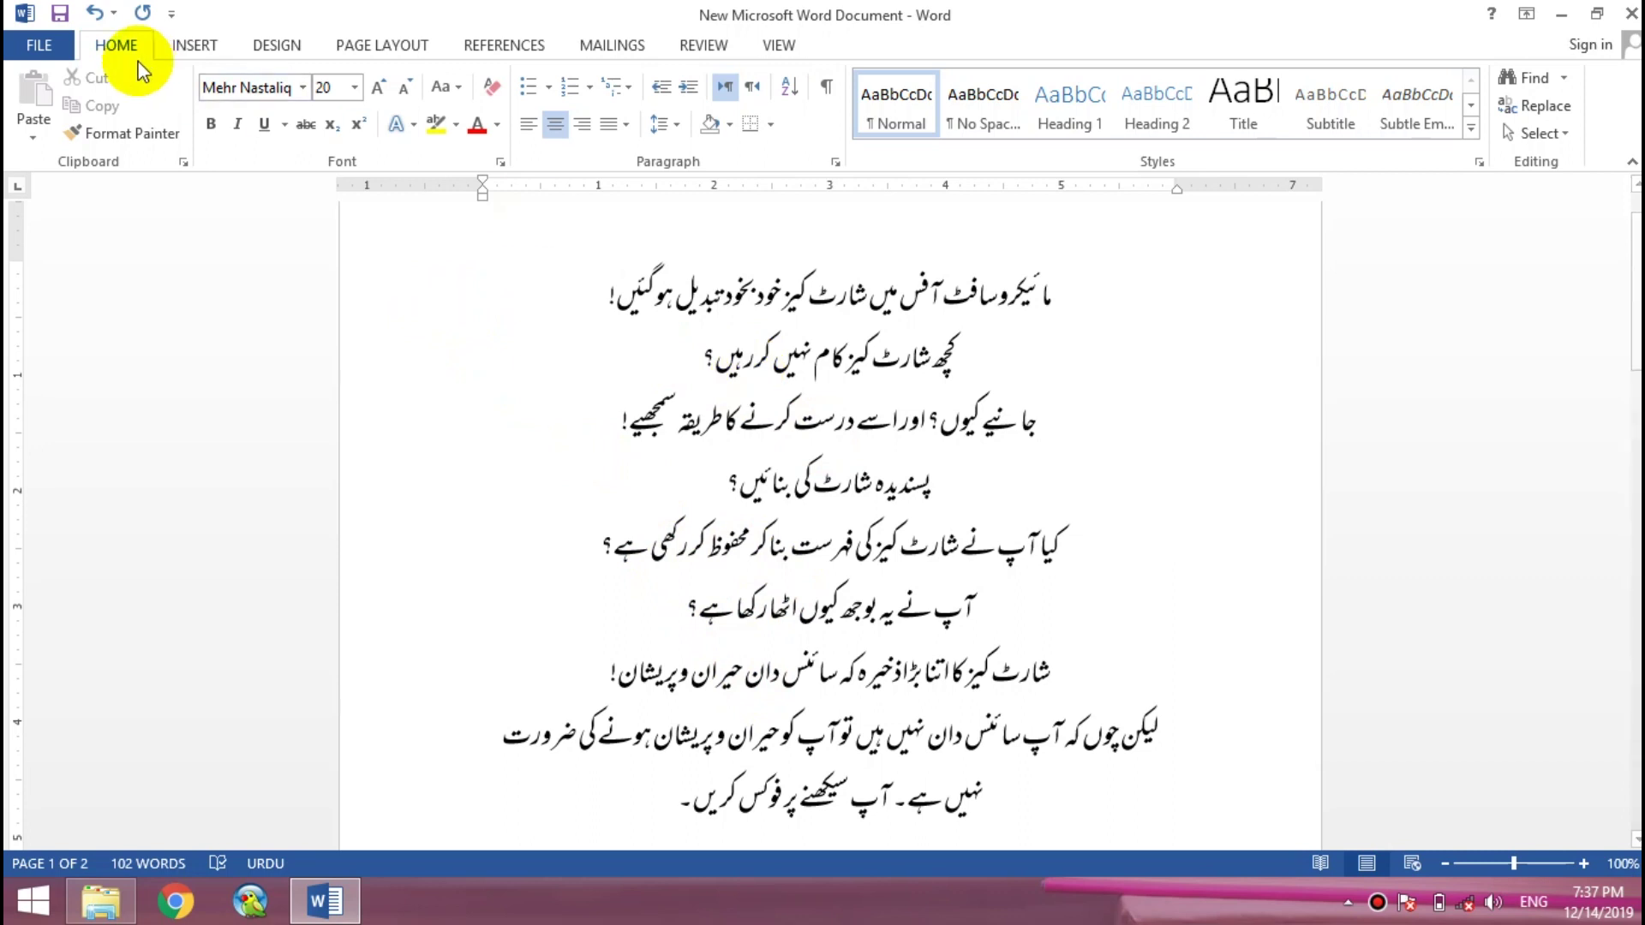
left_click(59, 44)
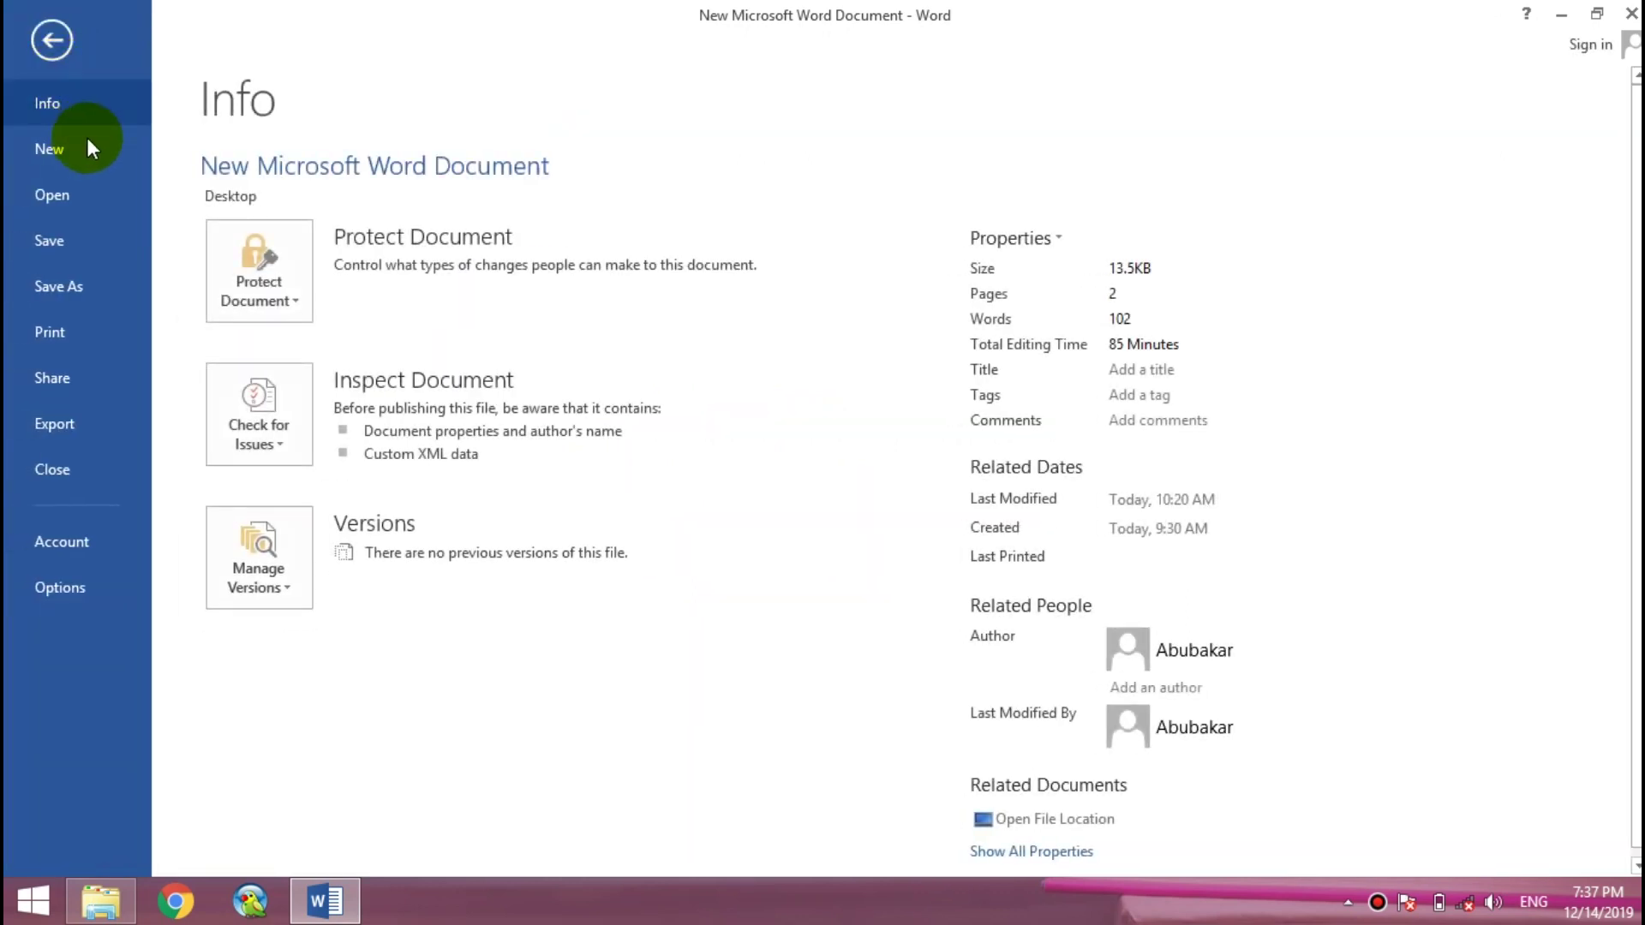
left_click(33, 40)
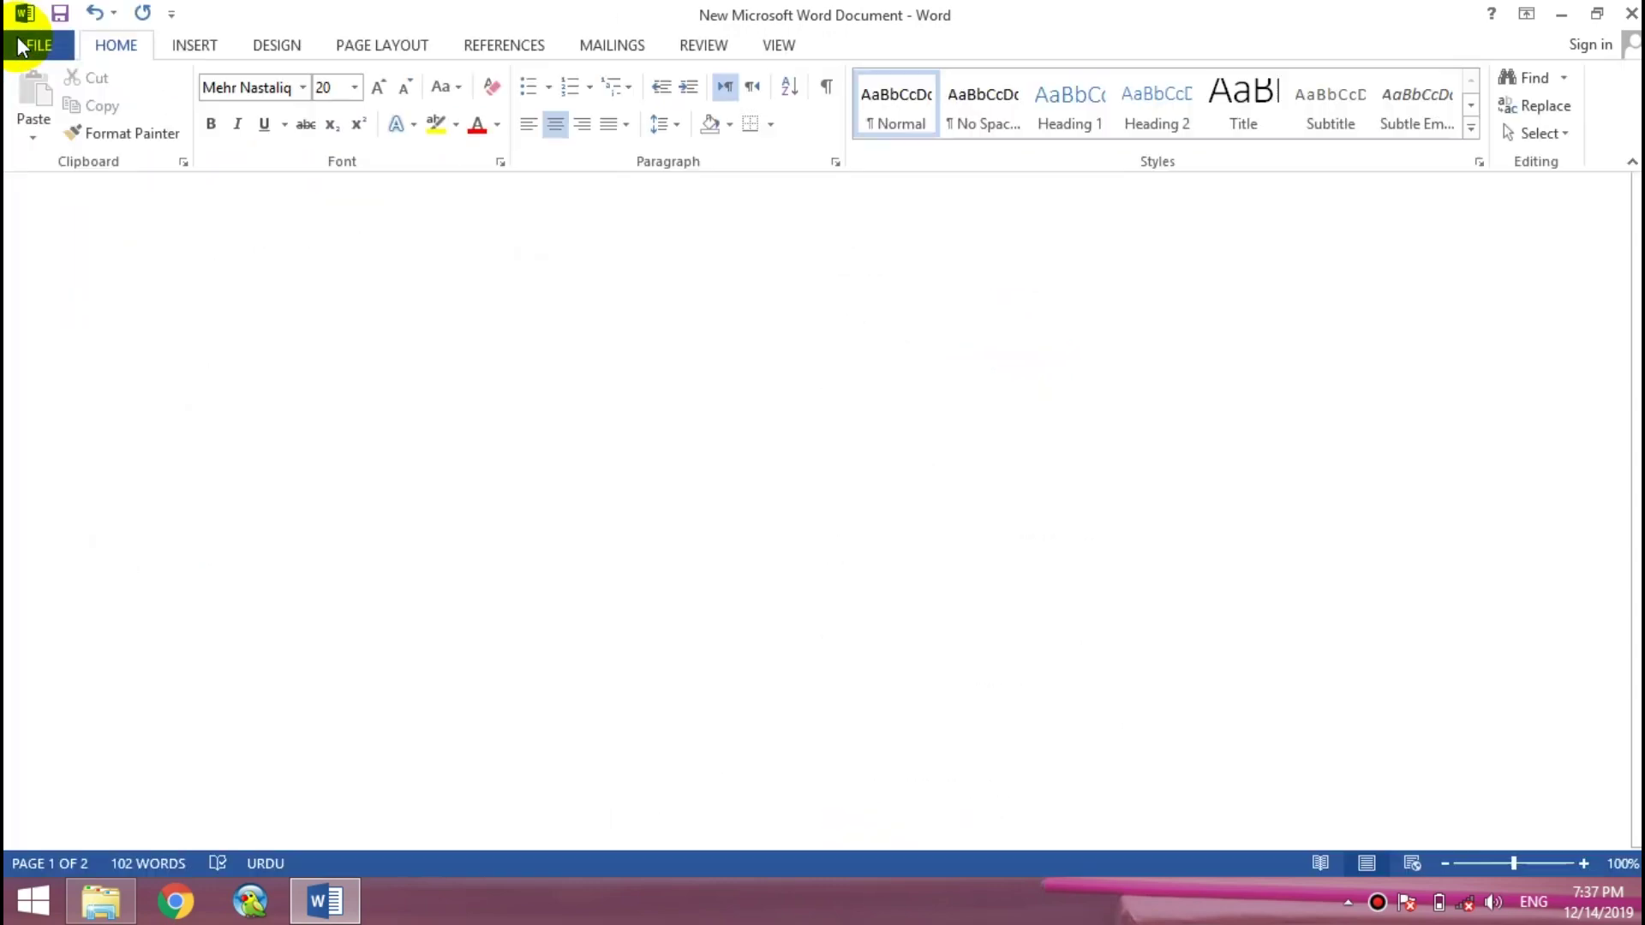
left_click(32, 44)
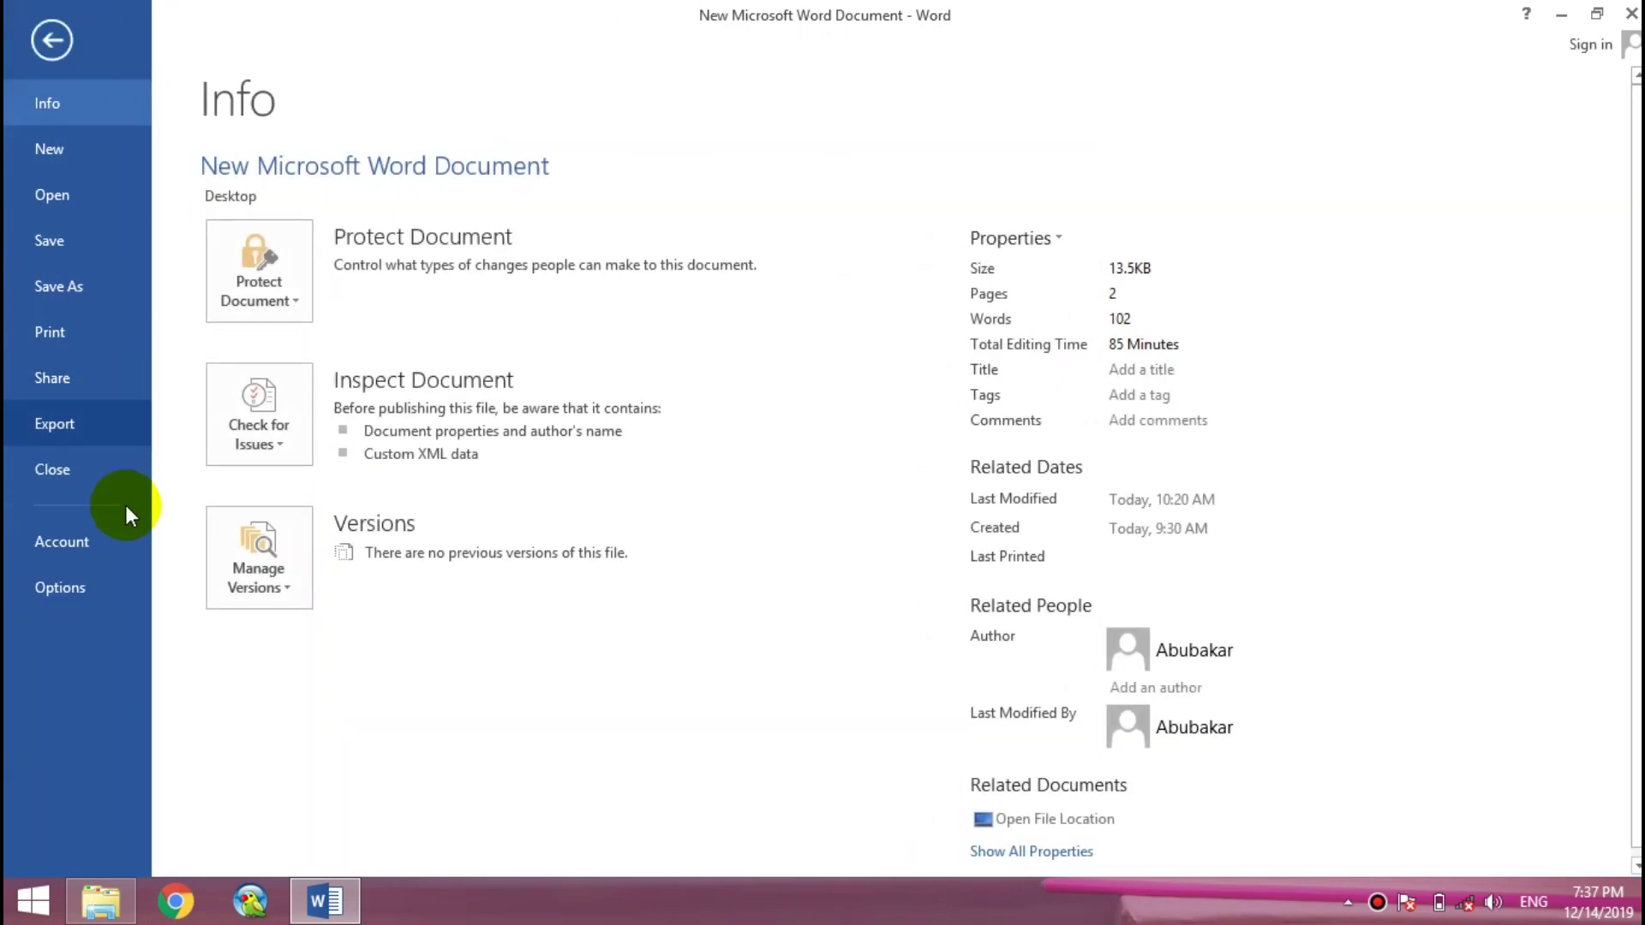
left_click(68, 594)
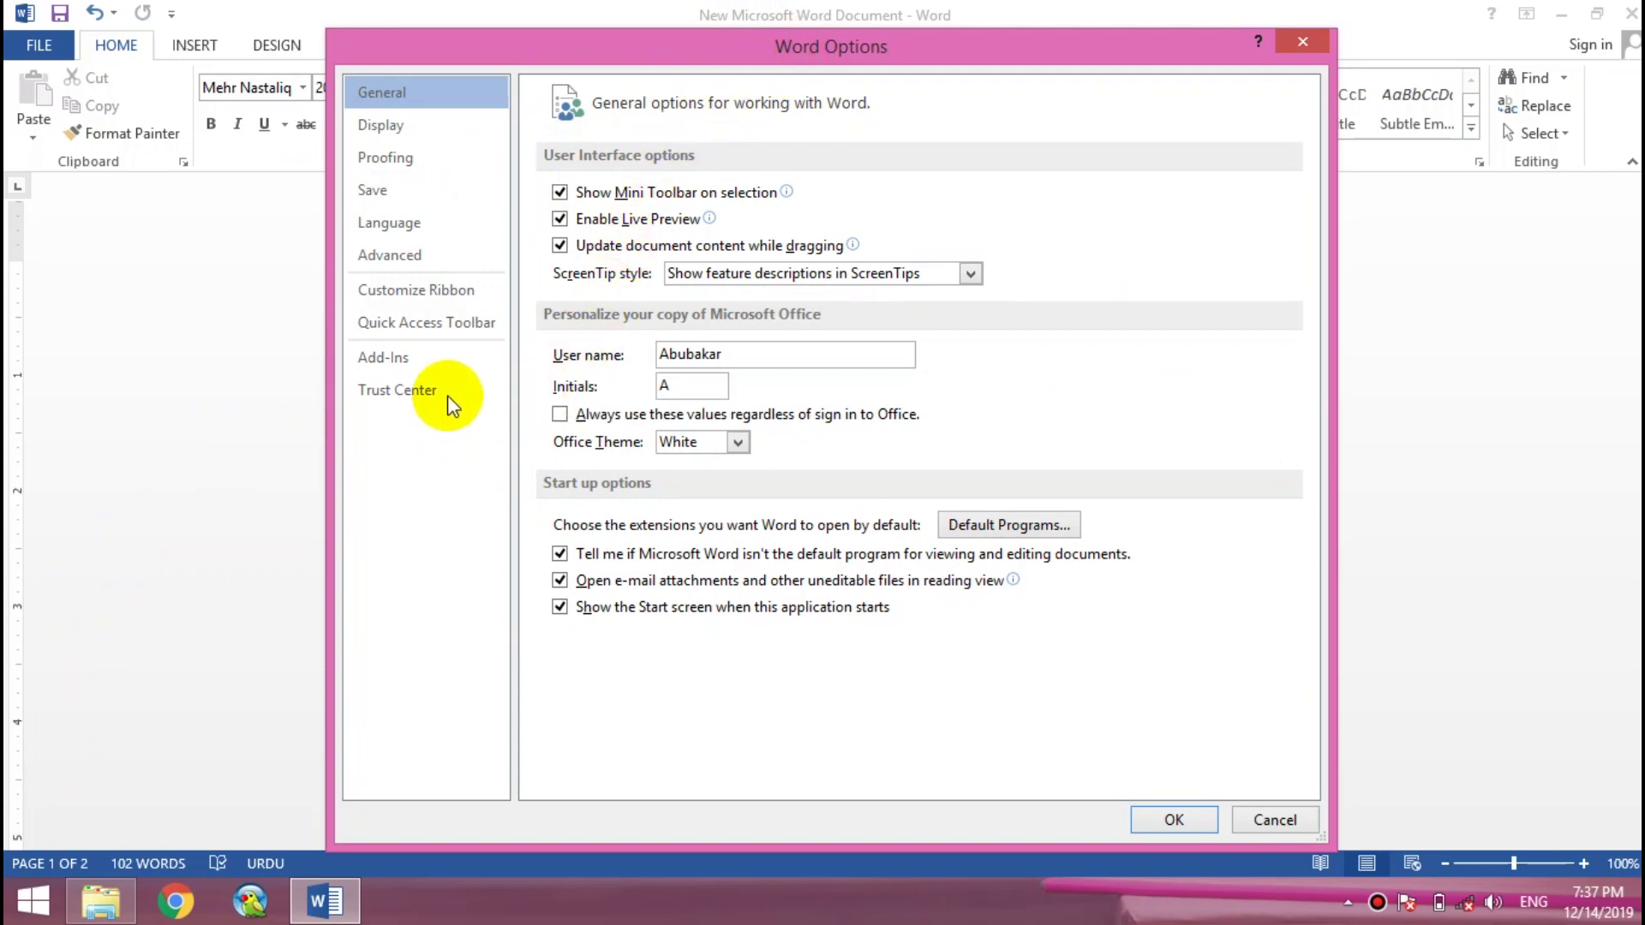
left_click(445, 296)
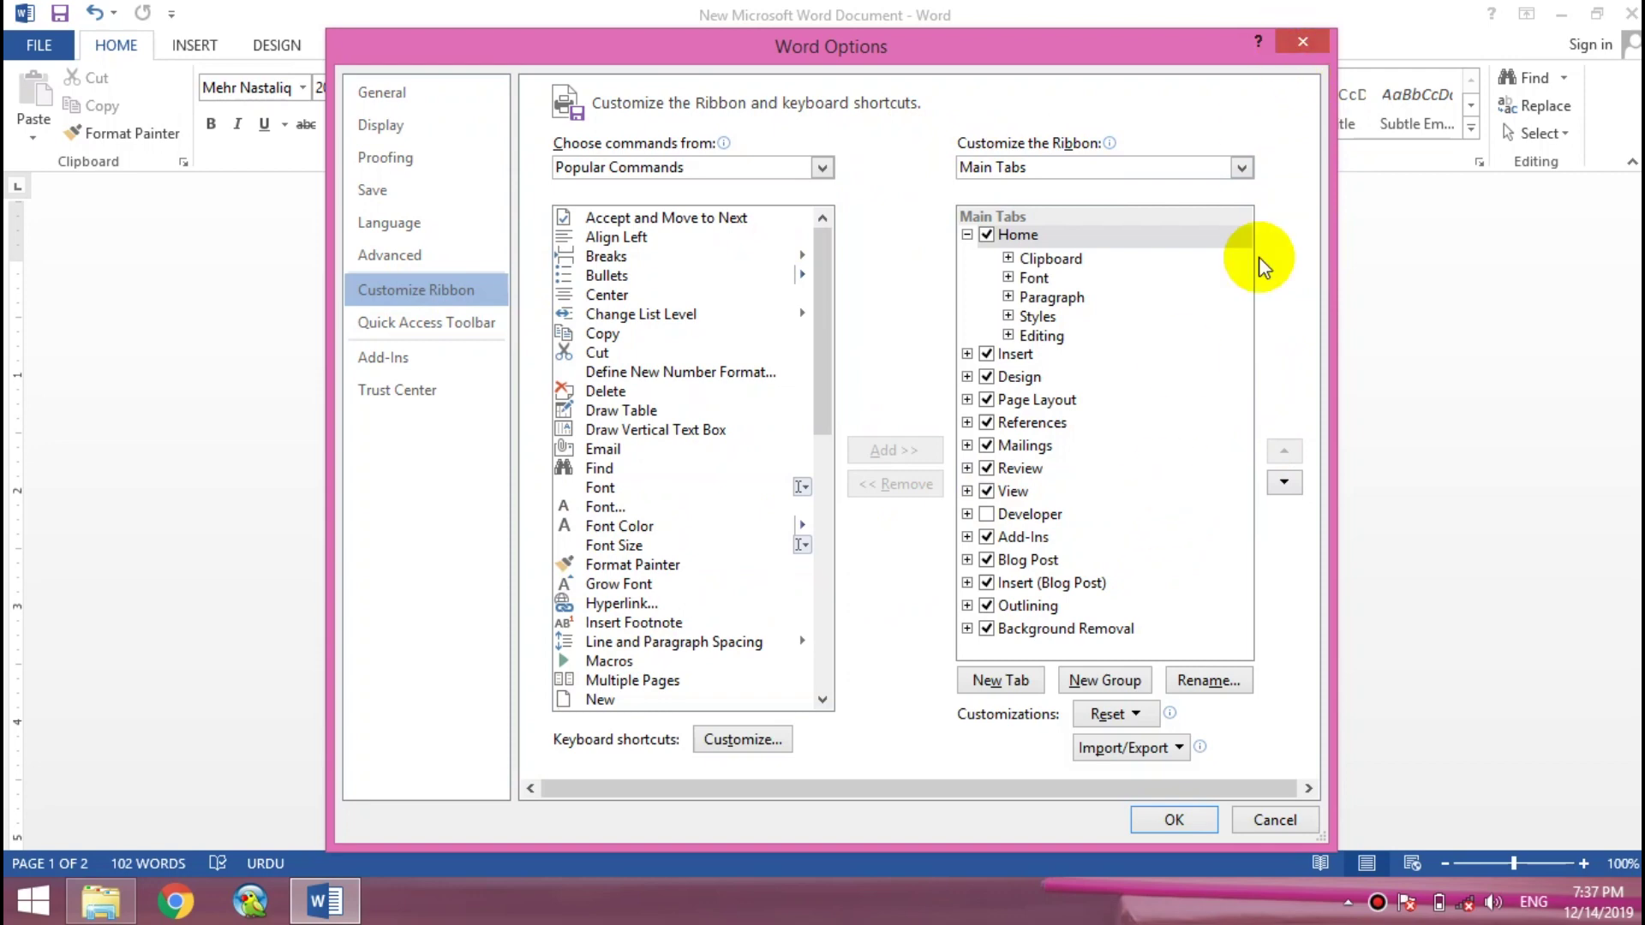
left_click(1302, 41)
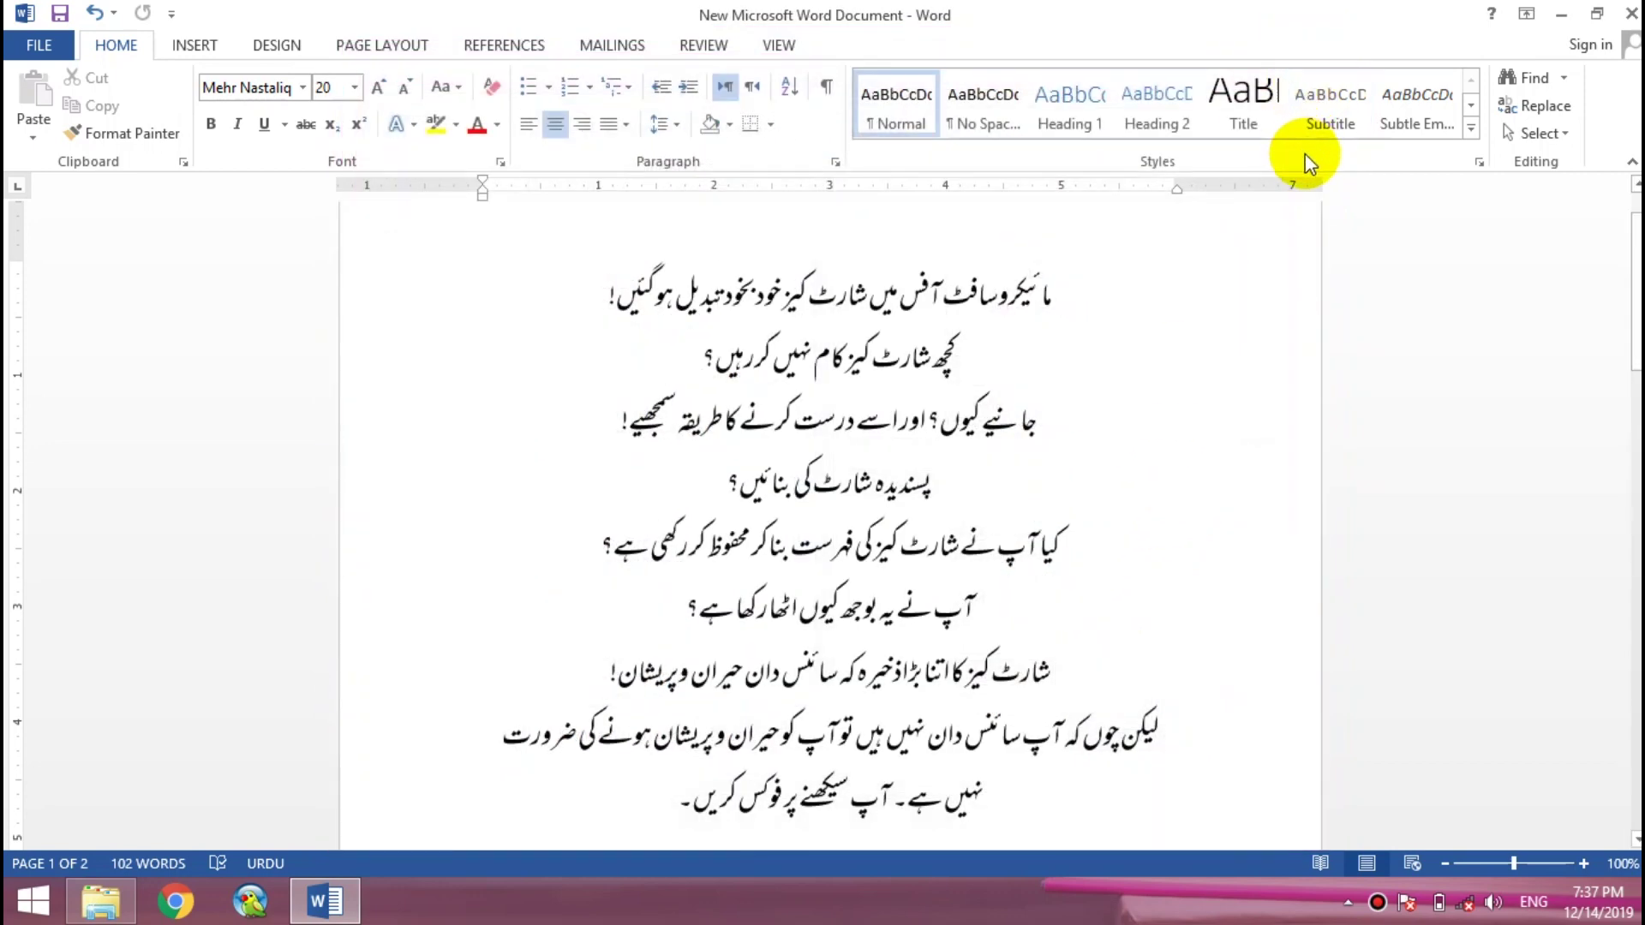
Reset all custom keyboard shortcut assignments saved in the Normal template and close the keyboard customization.
right_click(1305, 156)
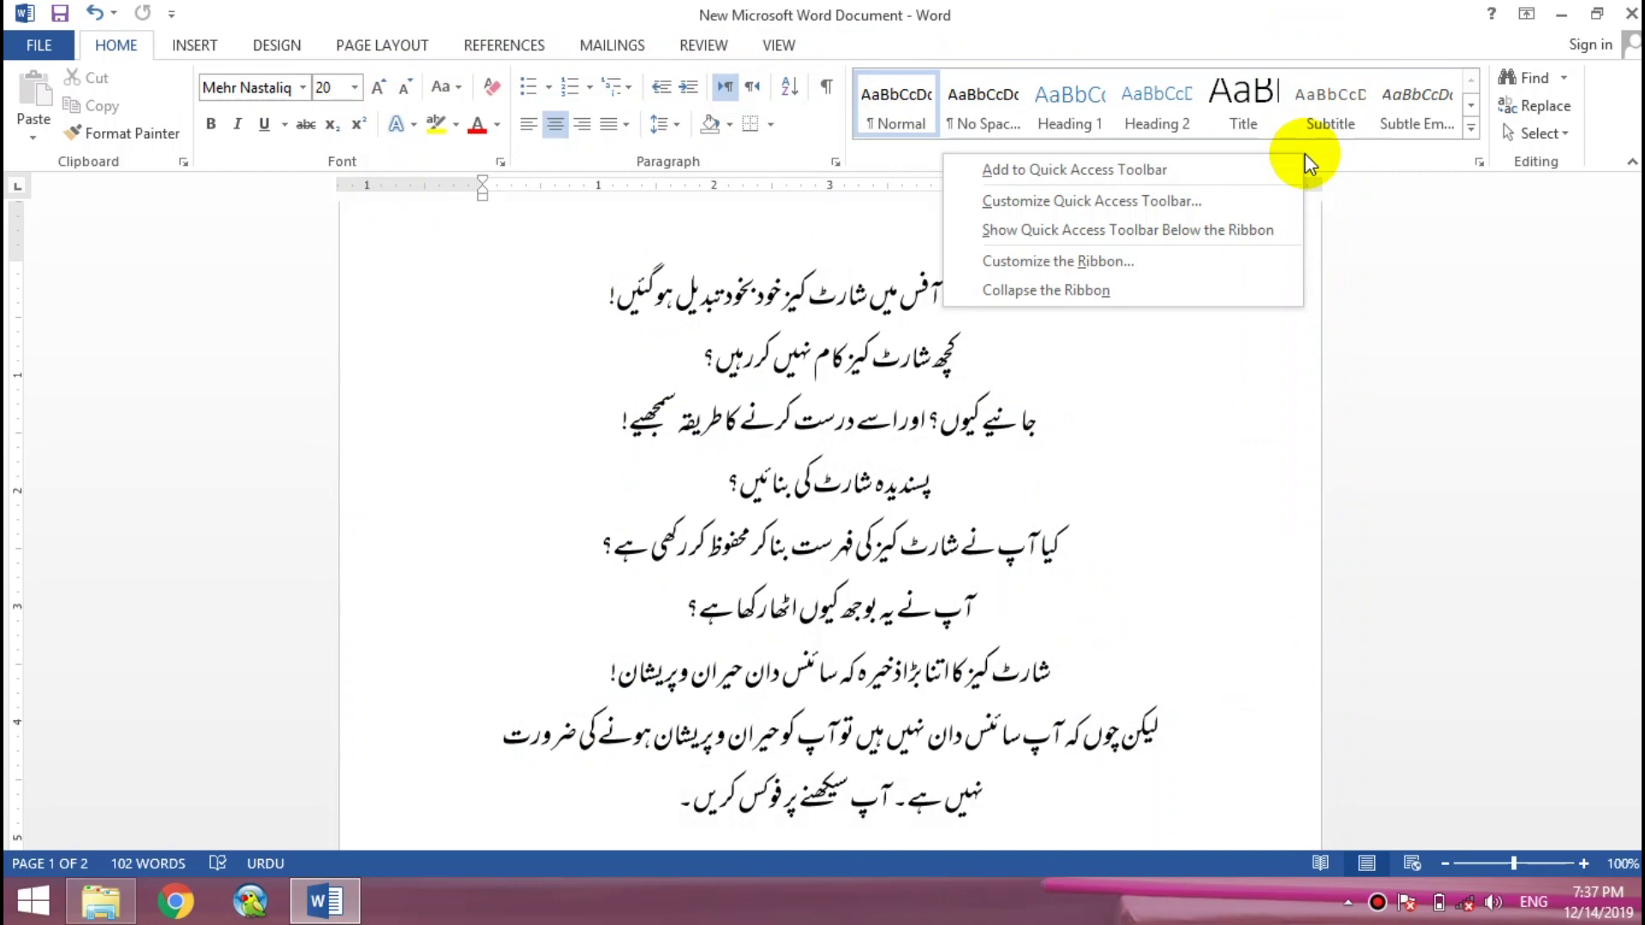
left_click(1115, 269)
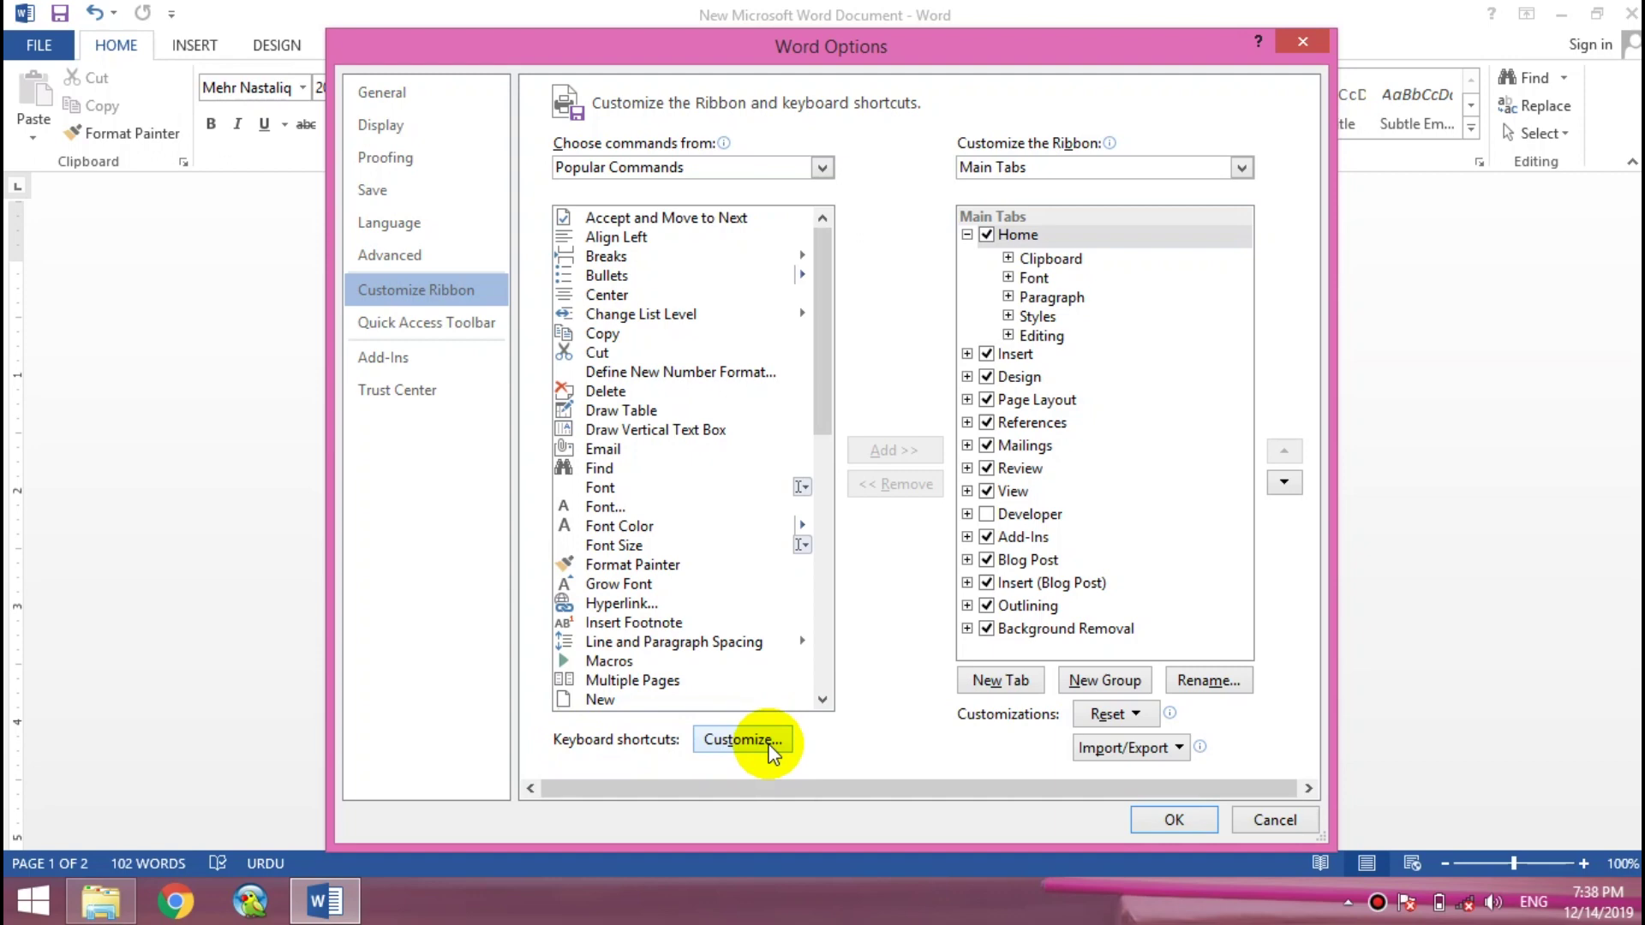
left_click(742, 740)
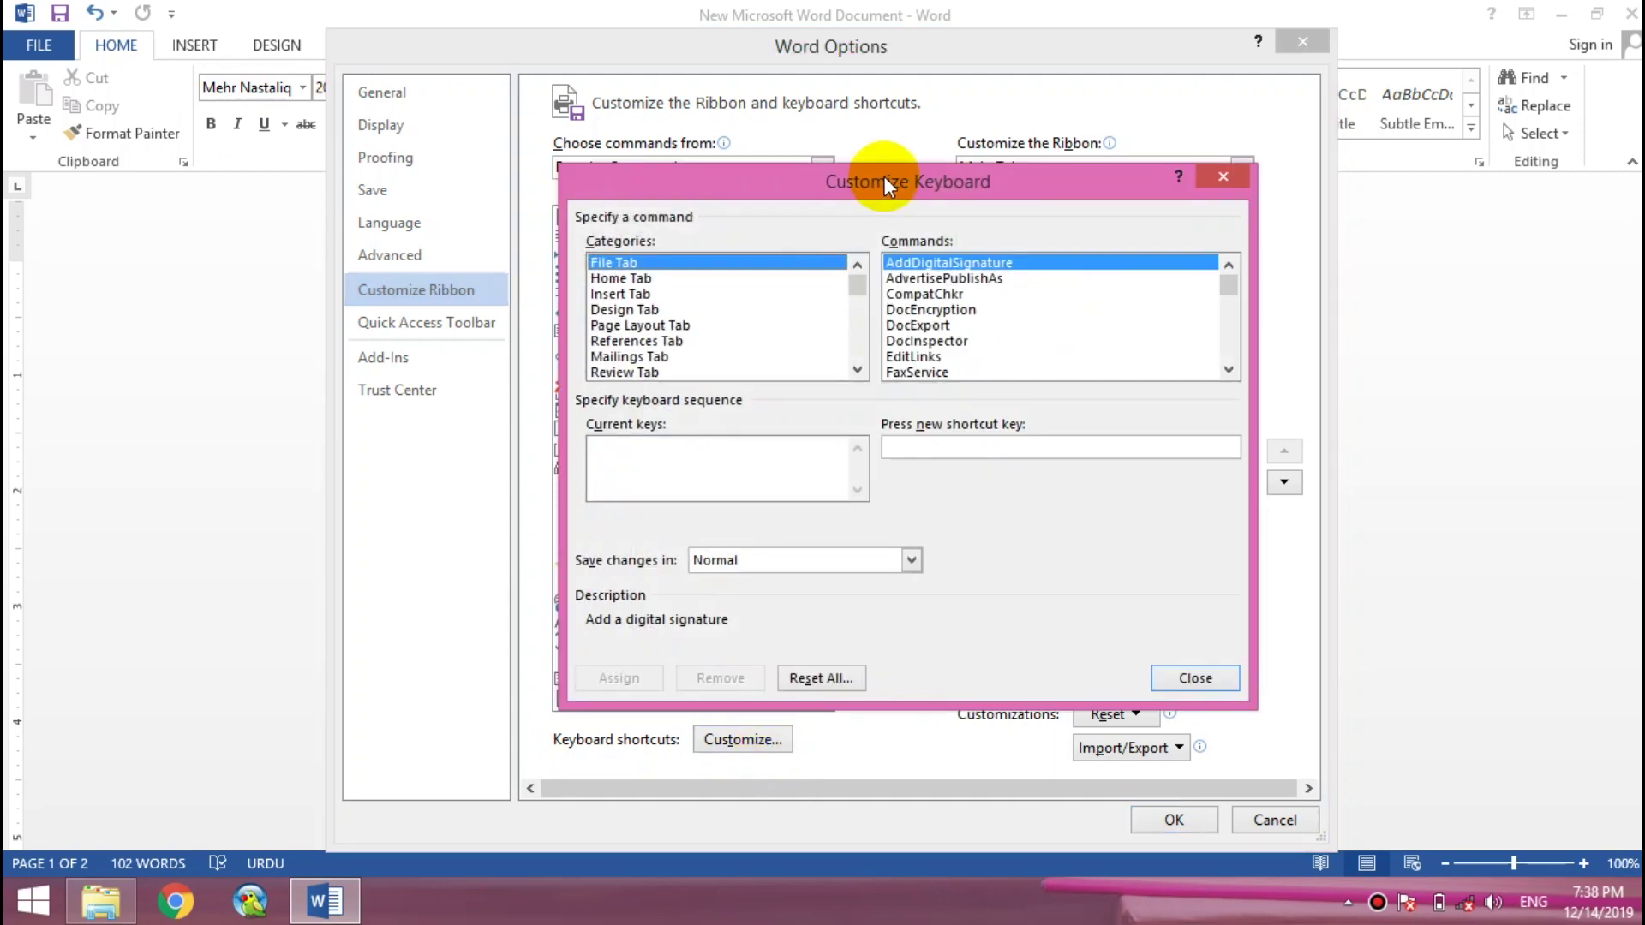
left_click_drag(882, 177, 877, 166)
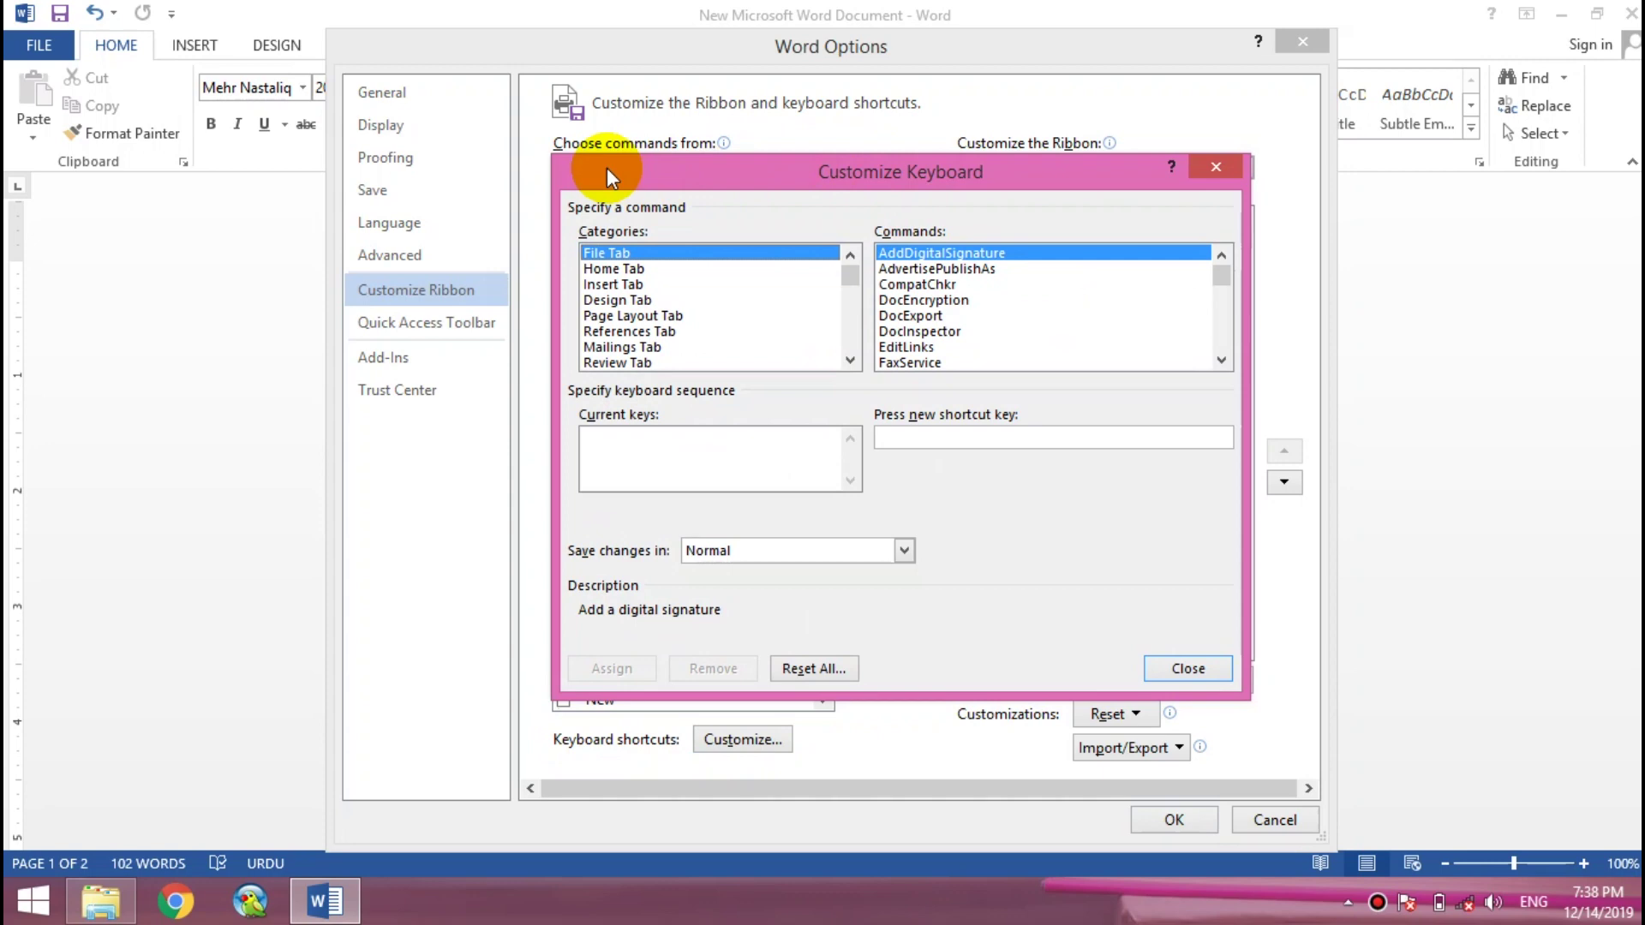
left_click_drag(606, 168, 591, 145)
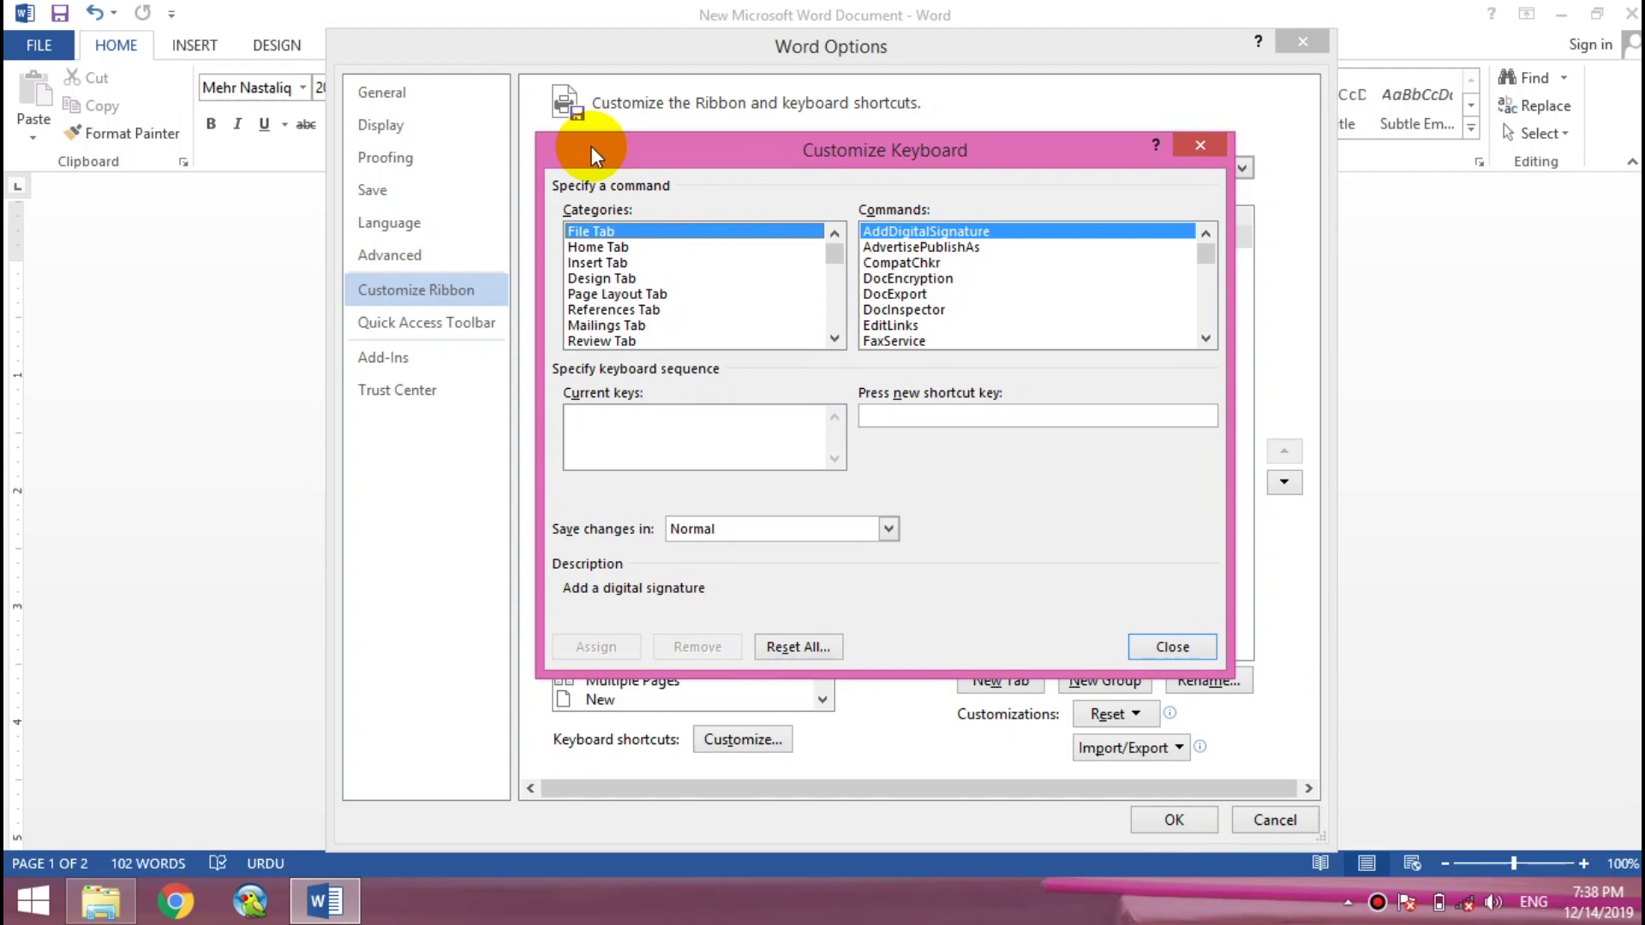
left_click(810, 646)
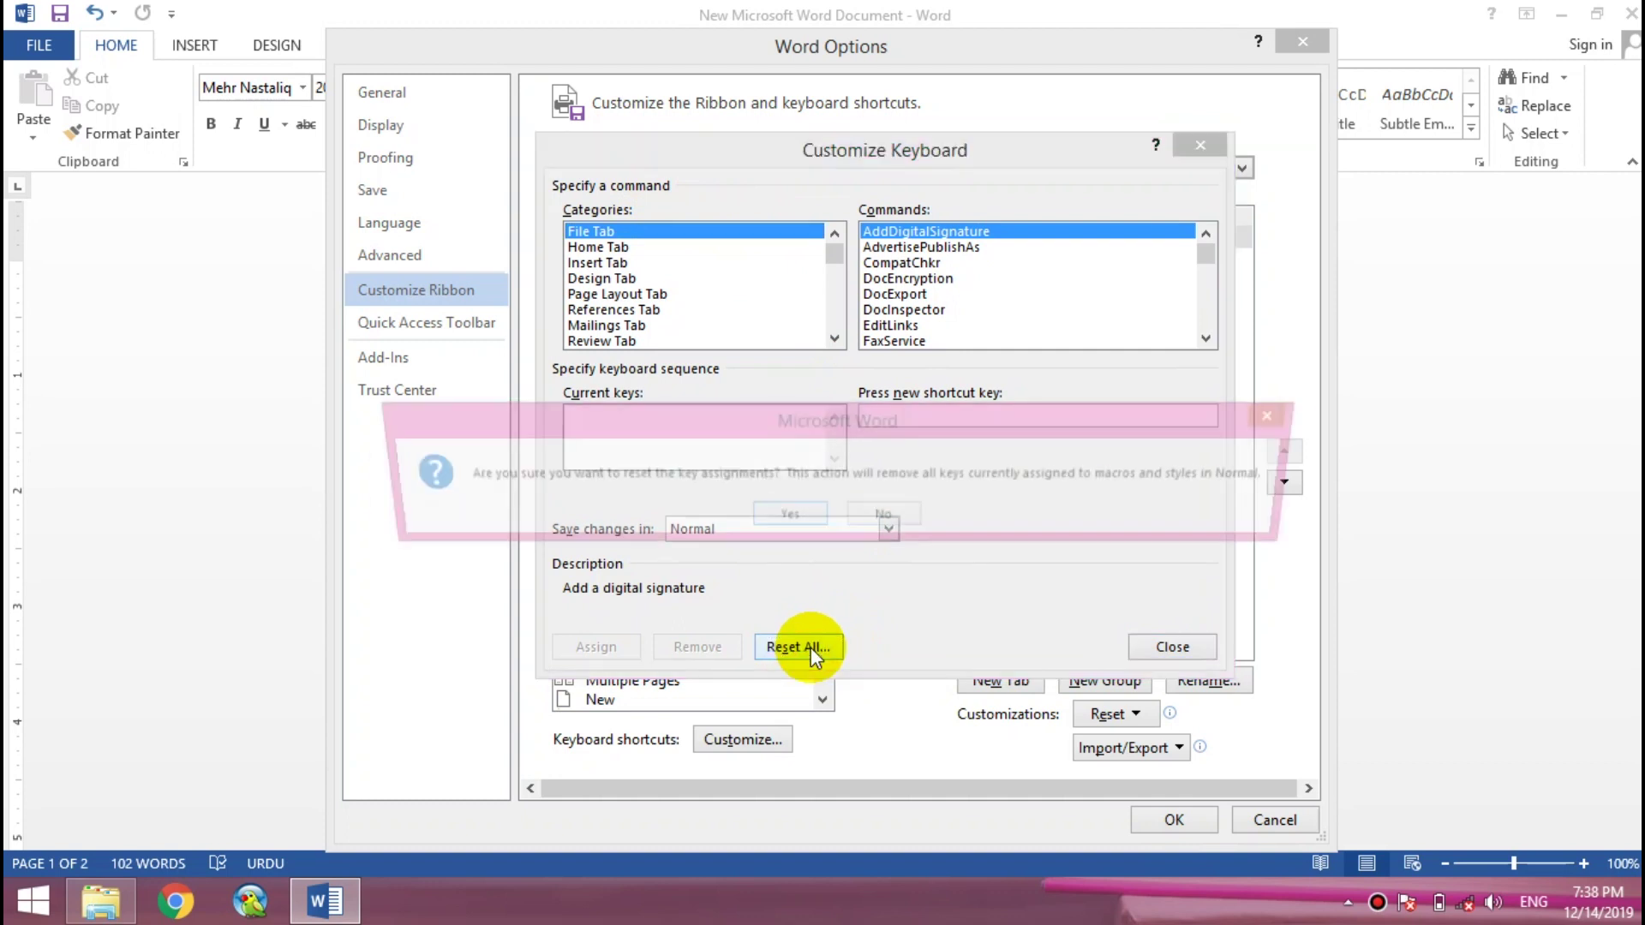
left_click_drag(870, 413, 895, 420)
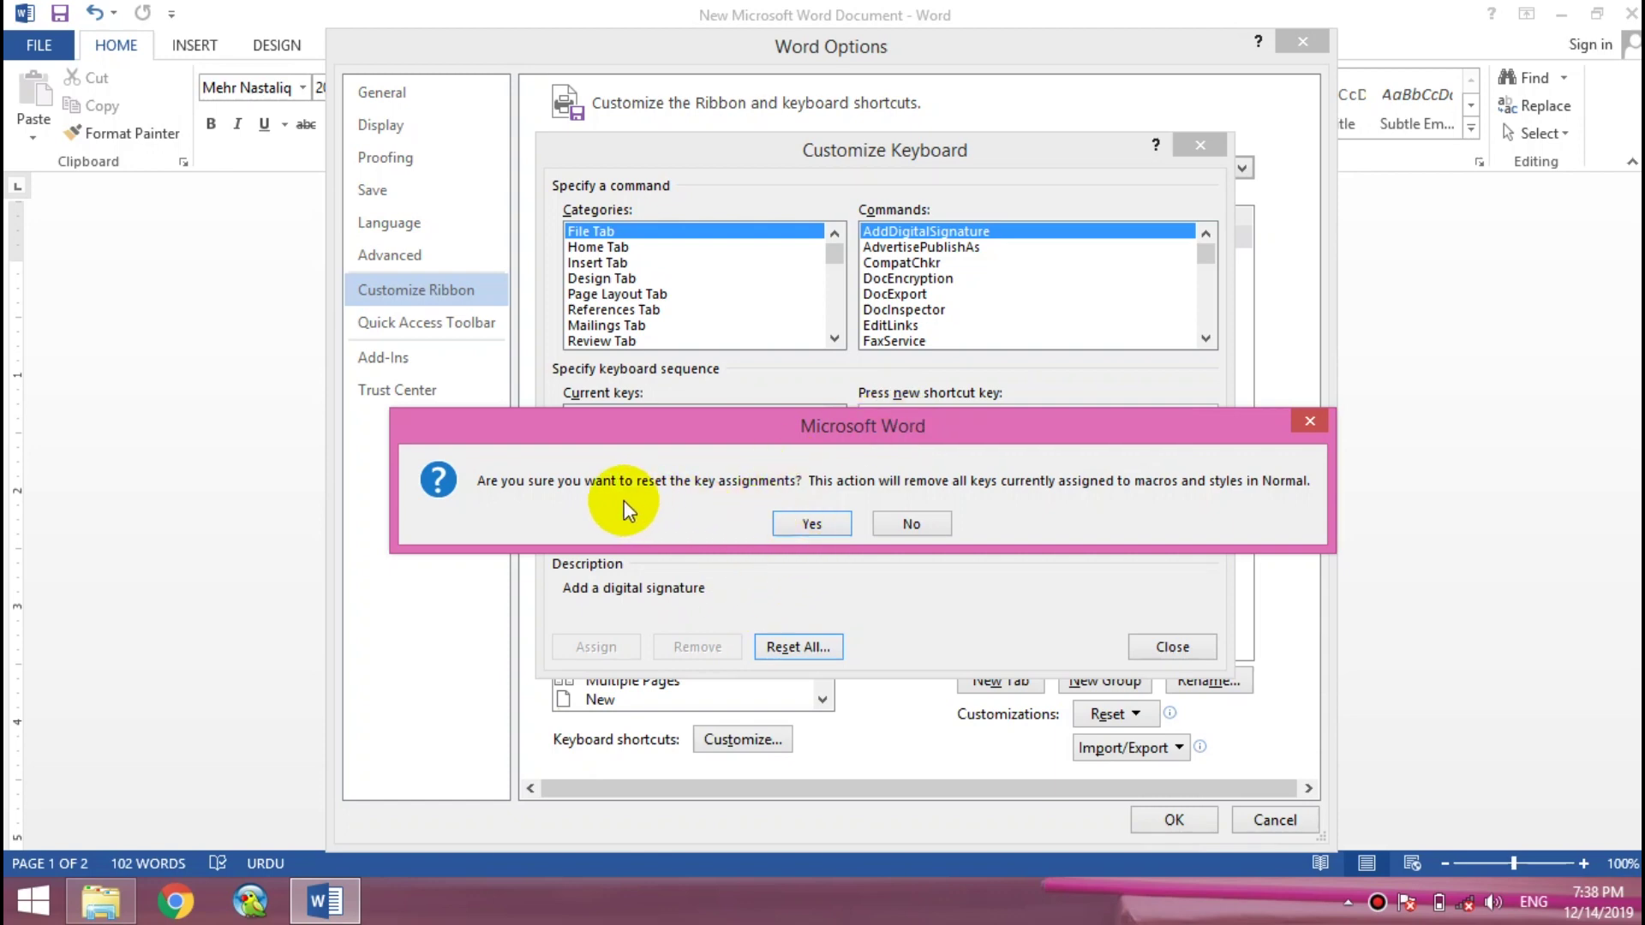
left_click(805, 522)
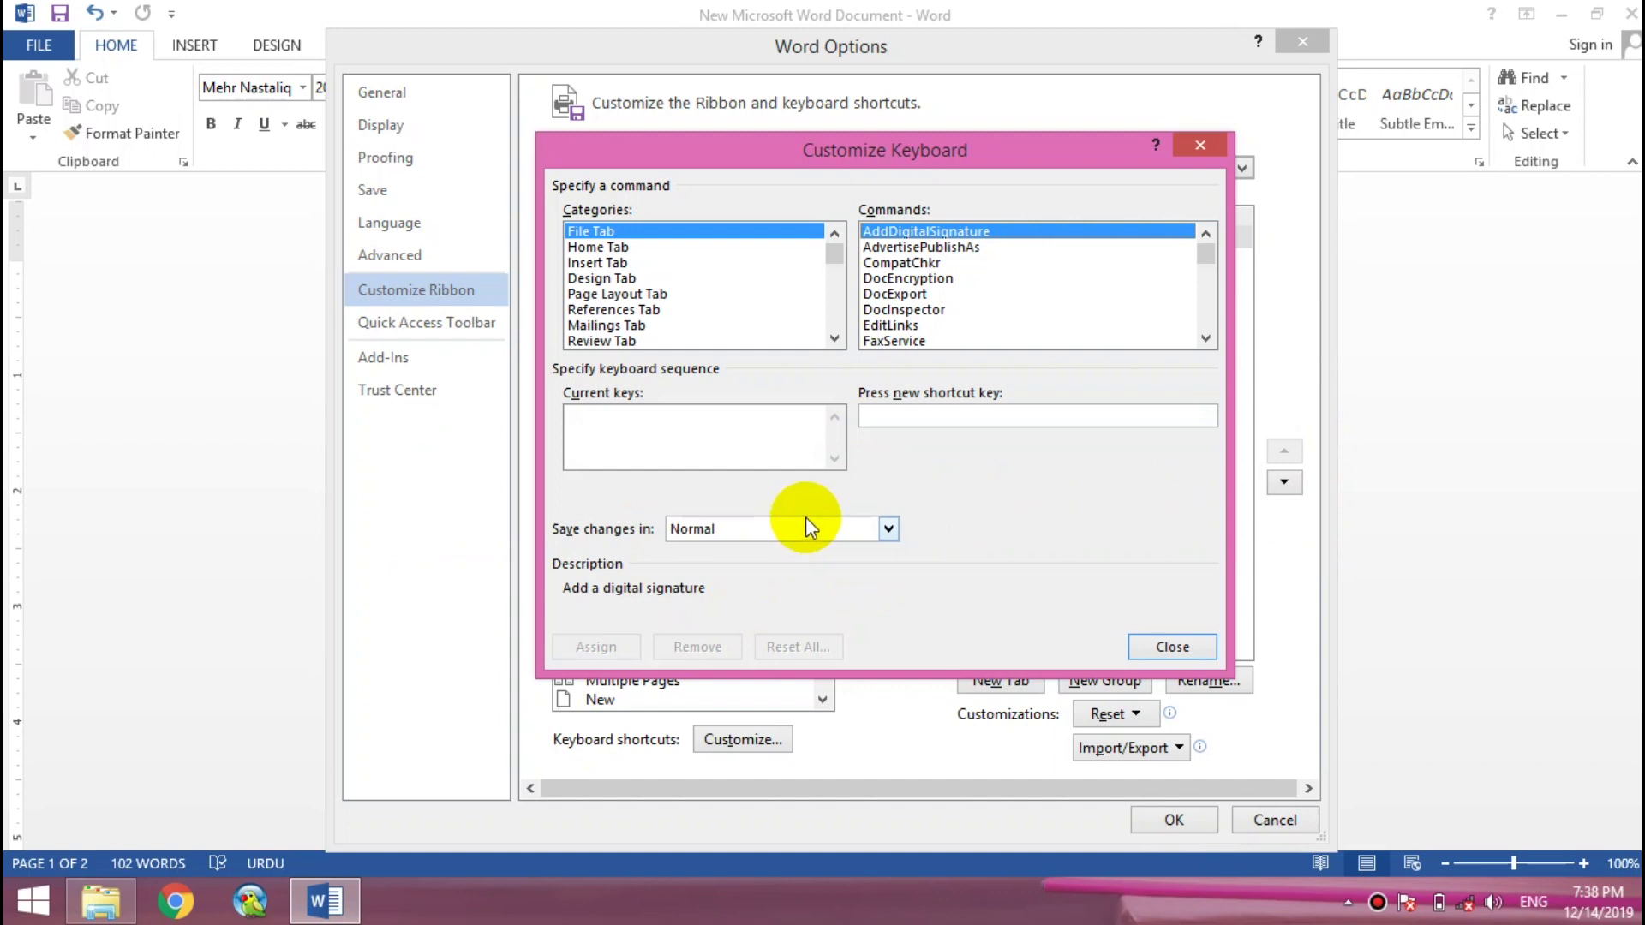
left_click(1182, 647)
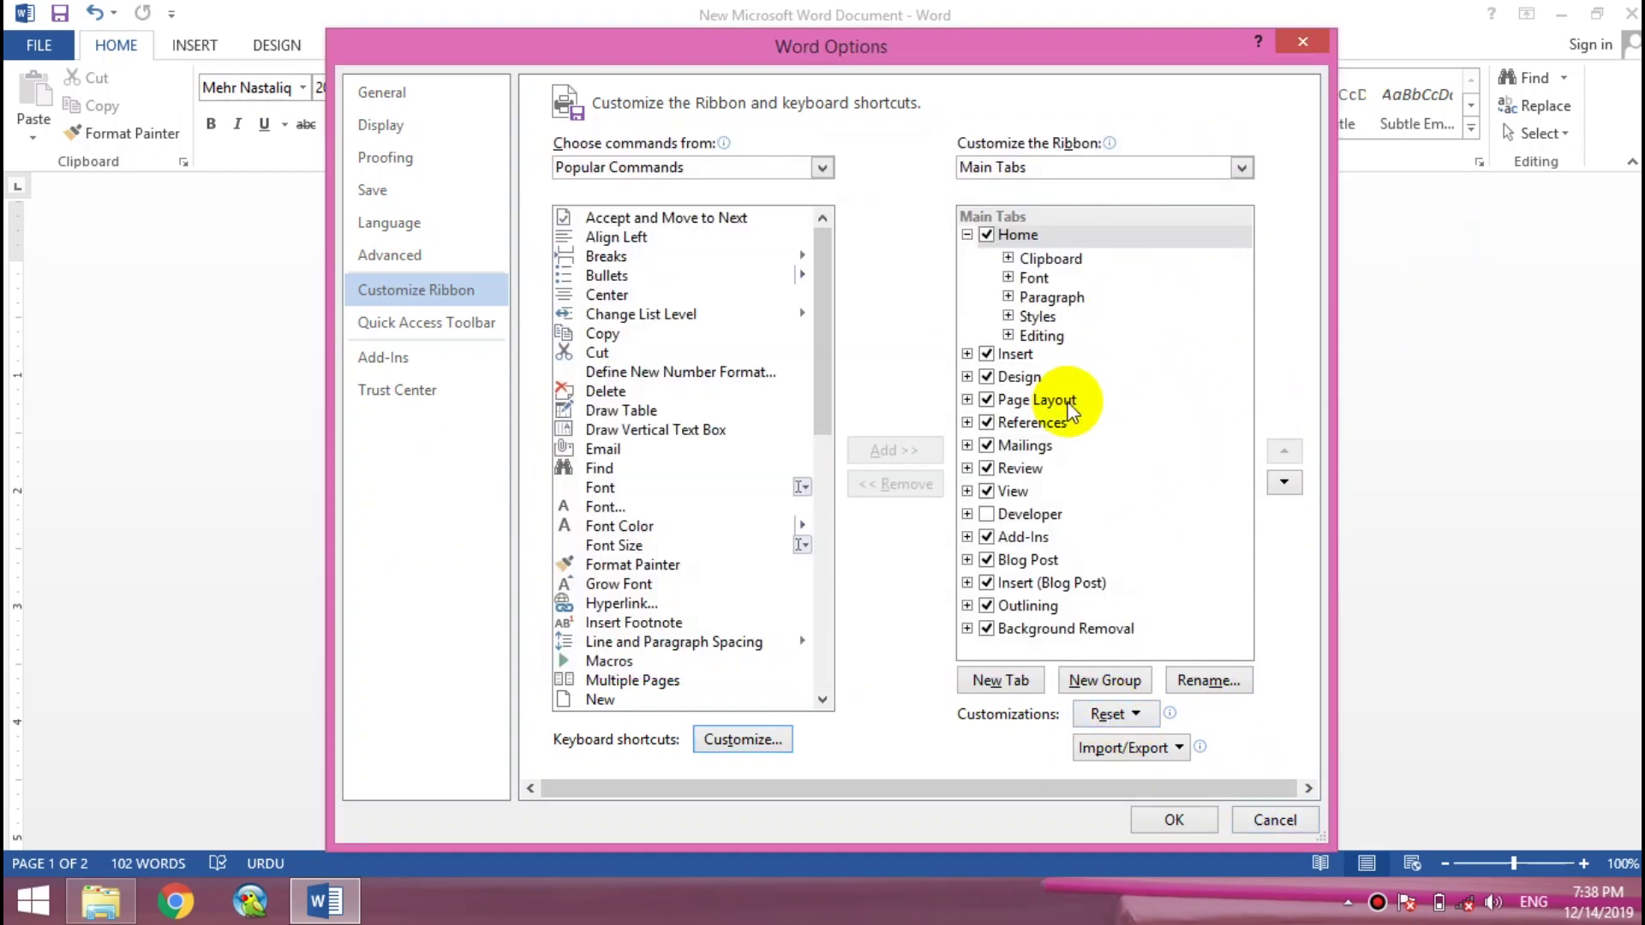
Examine the command categories in the keyboard customization, including the Design Tab and References Tab commands.
left_click(751, 752)
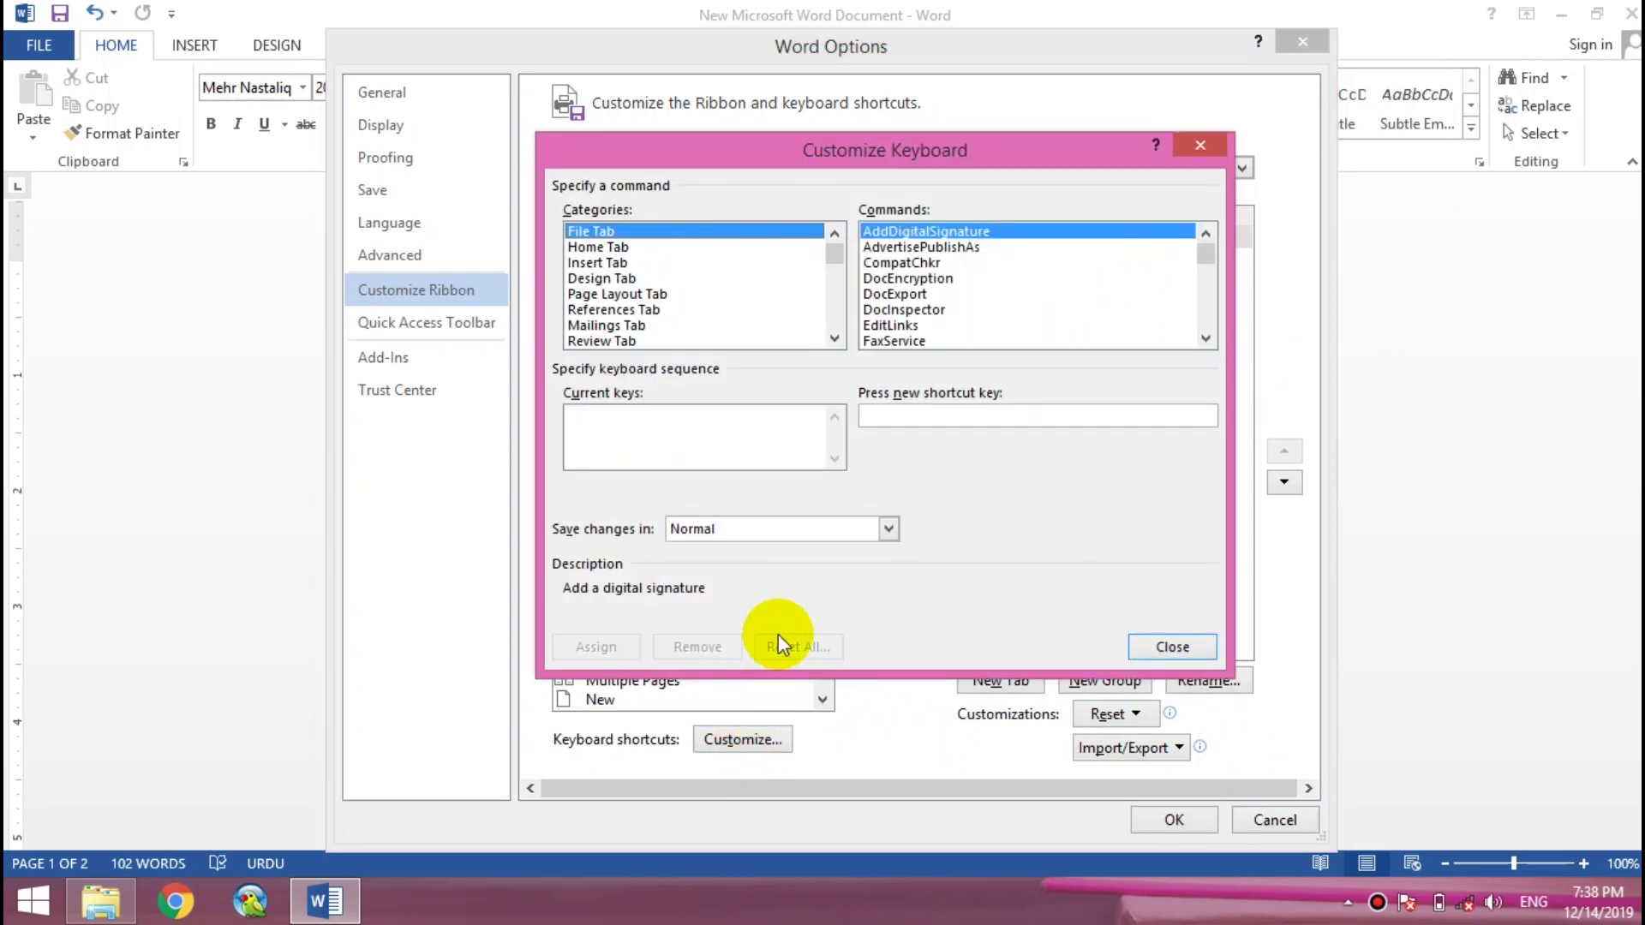
left_click(711, 278)
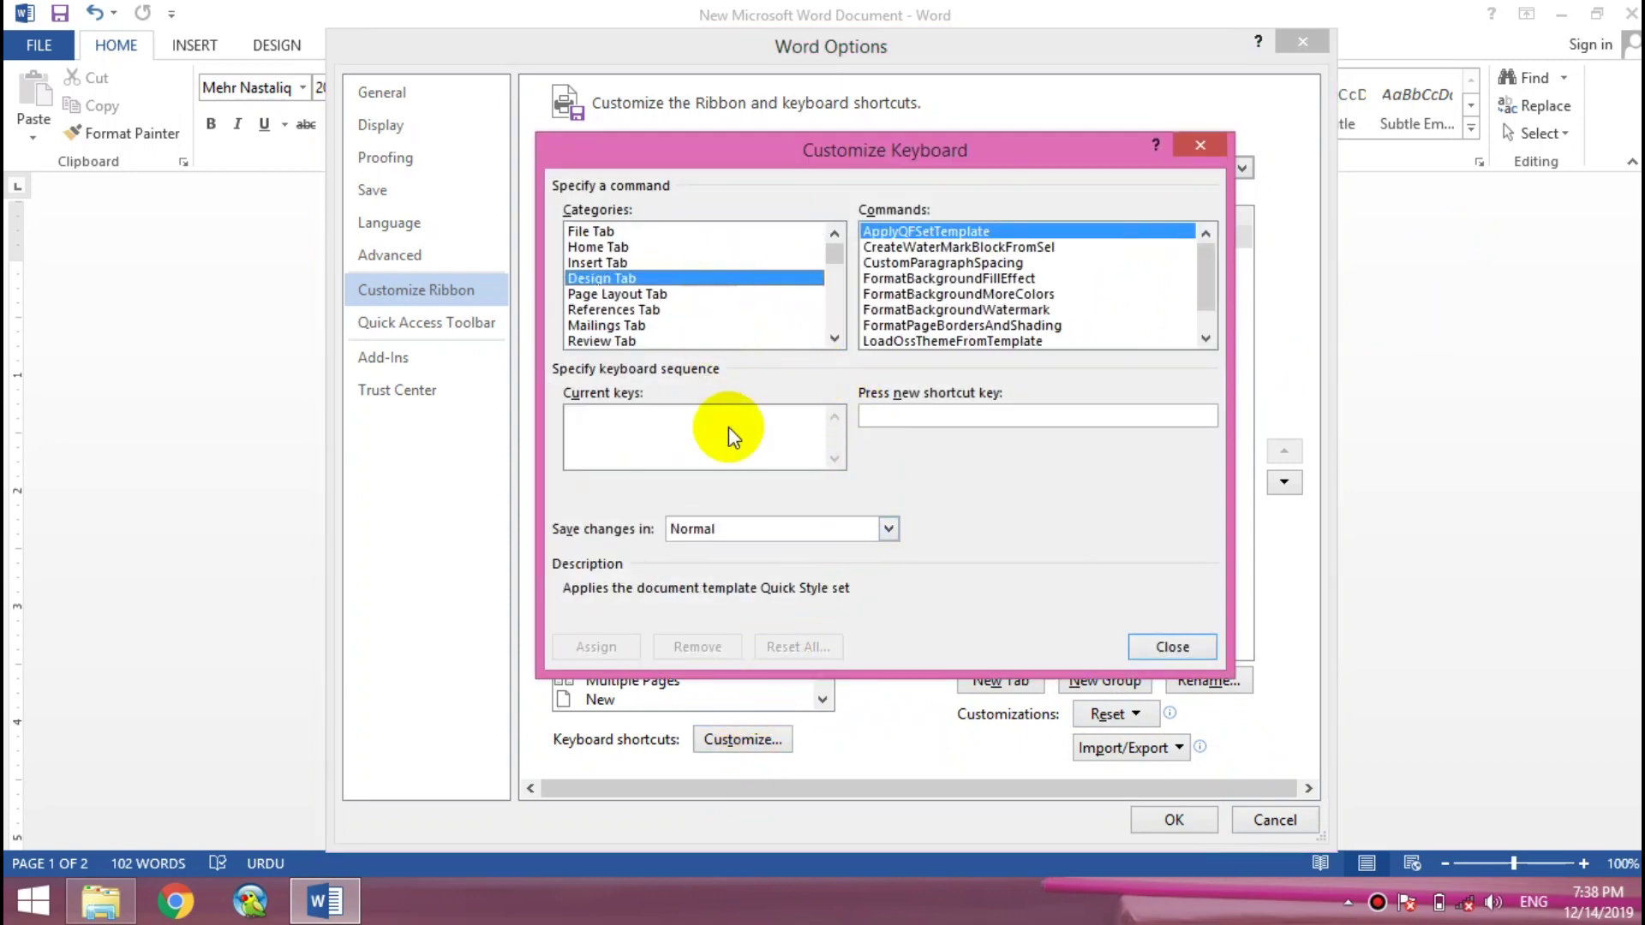
left_click(822, 641)
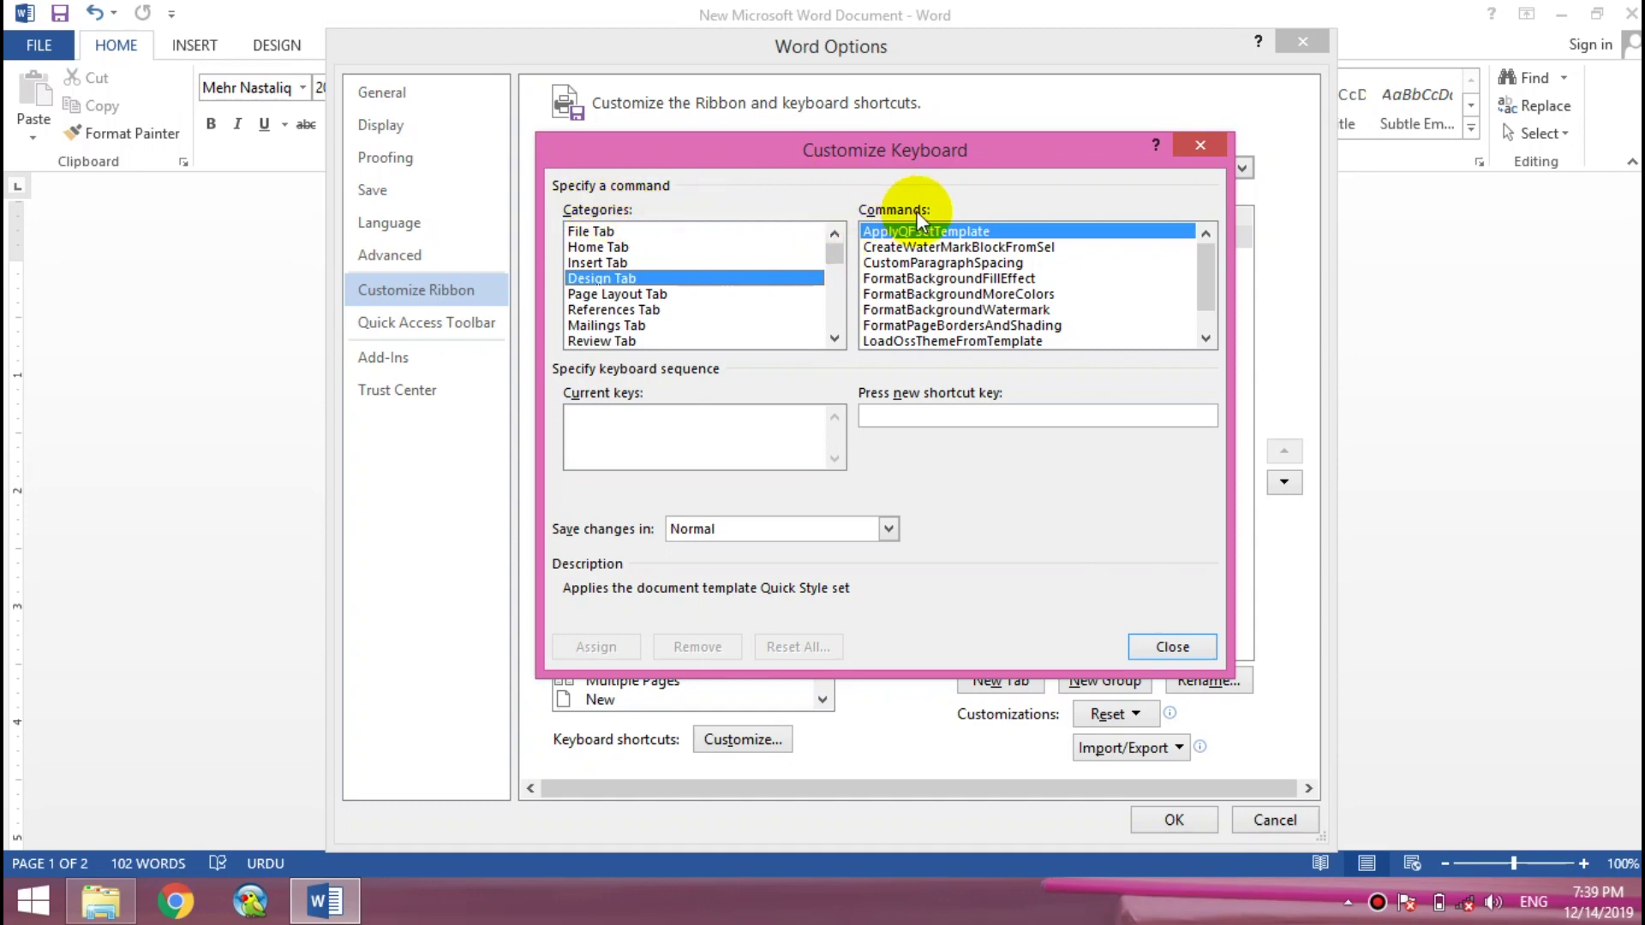
left_click(584, 230)
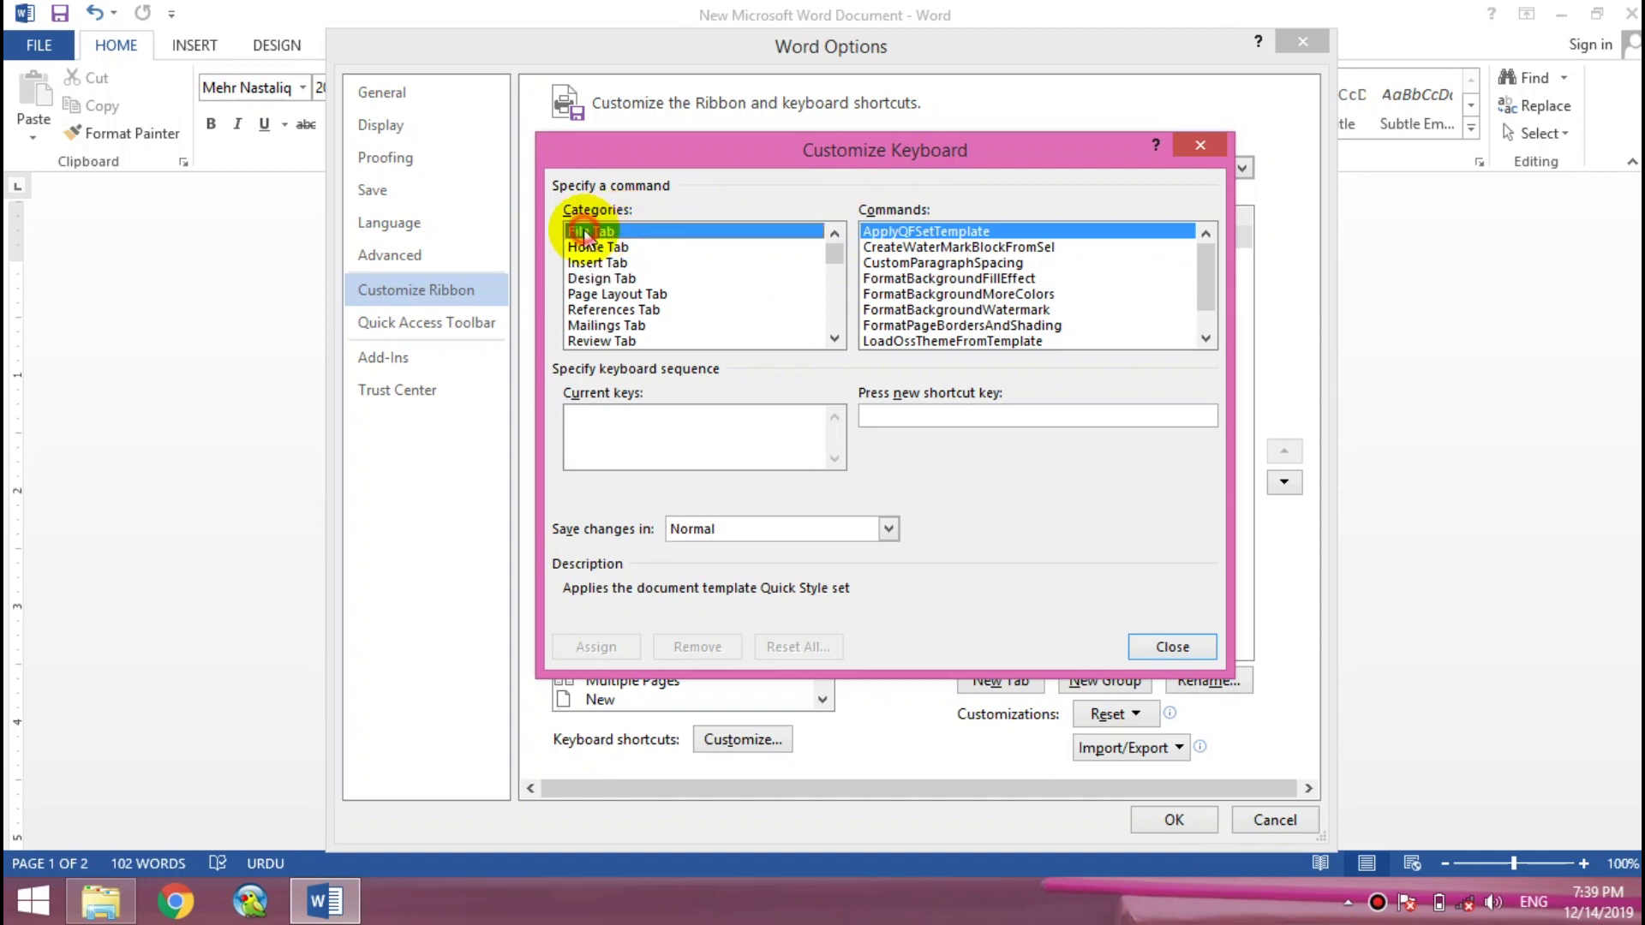
left_click_drag(588, 248, 829, 302)
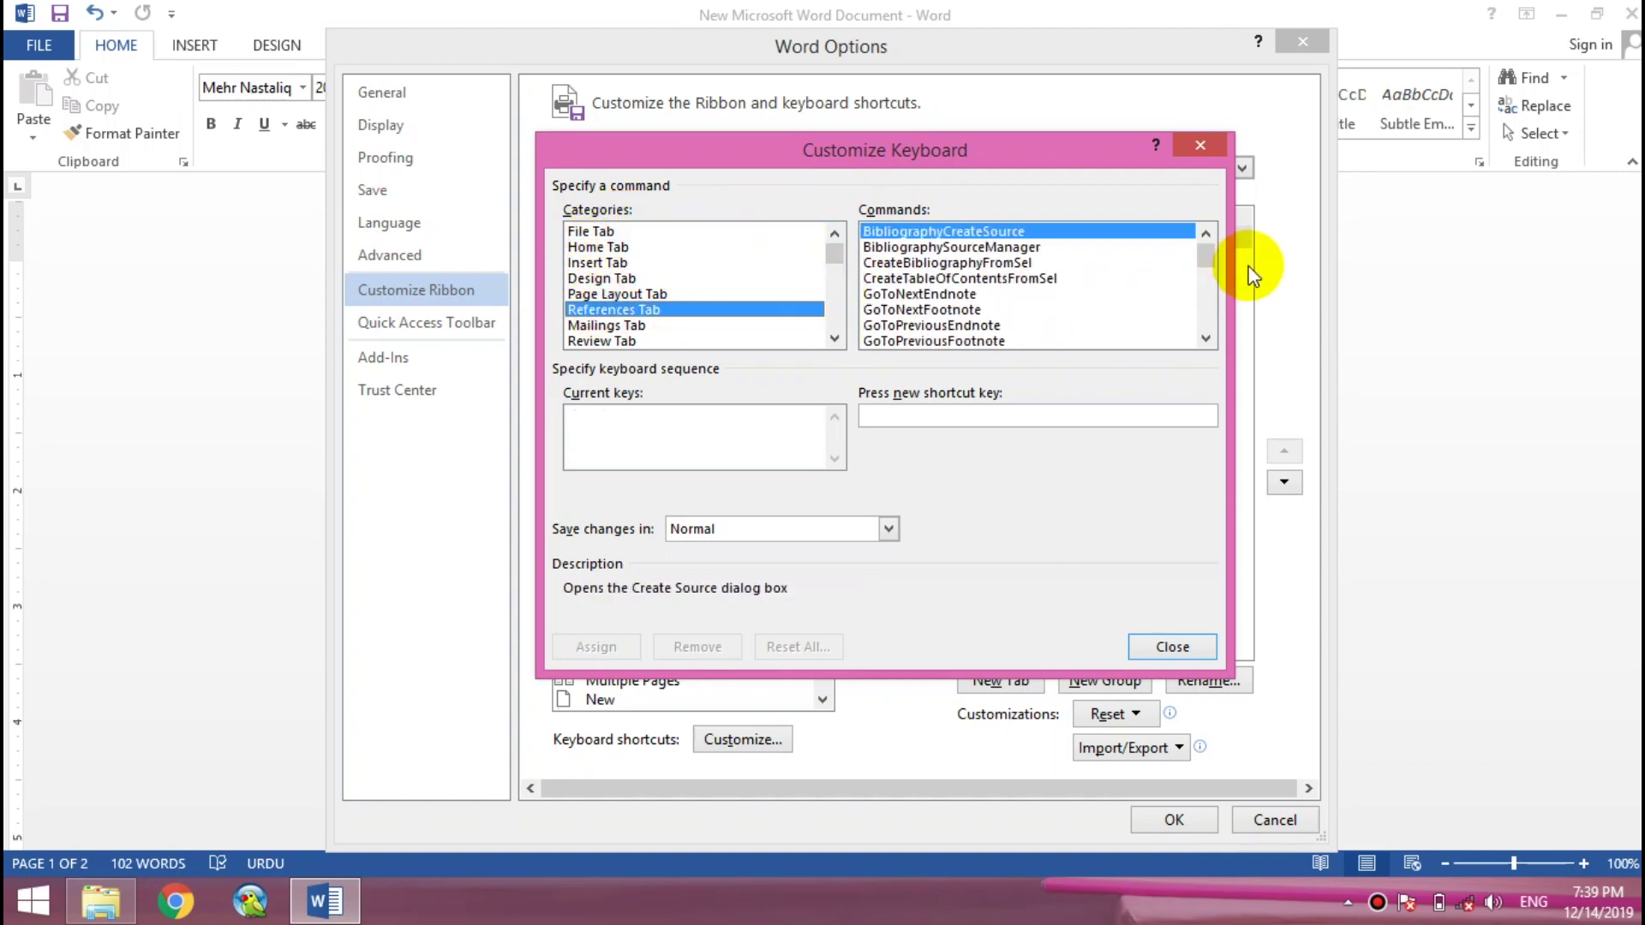
left_click_drag(1213, 258, 1196, 229)
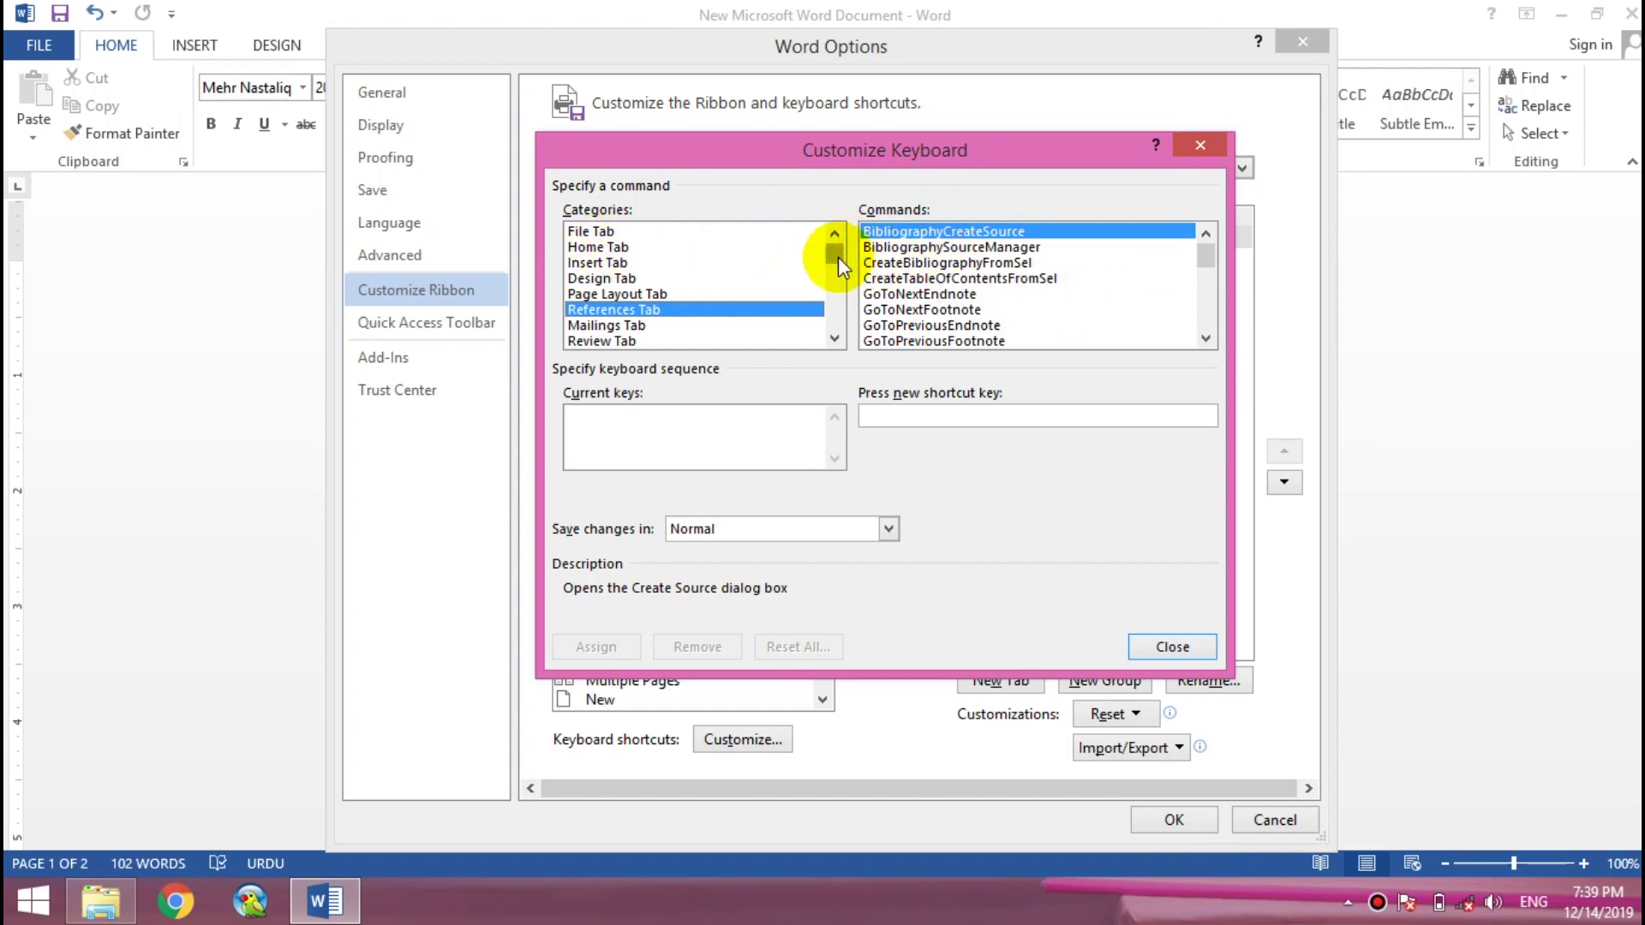
Check the current shortcut keys of the Bold command in the Home Tab category and leave the options without changes.
left_click(577, 233)
left_click(600, 248)
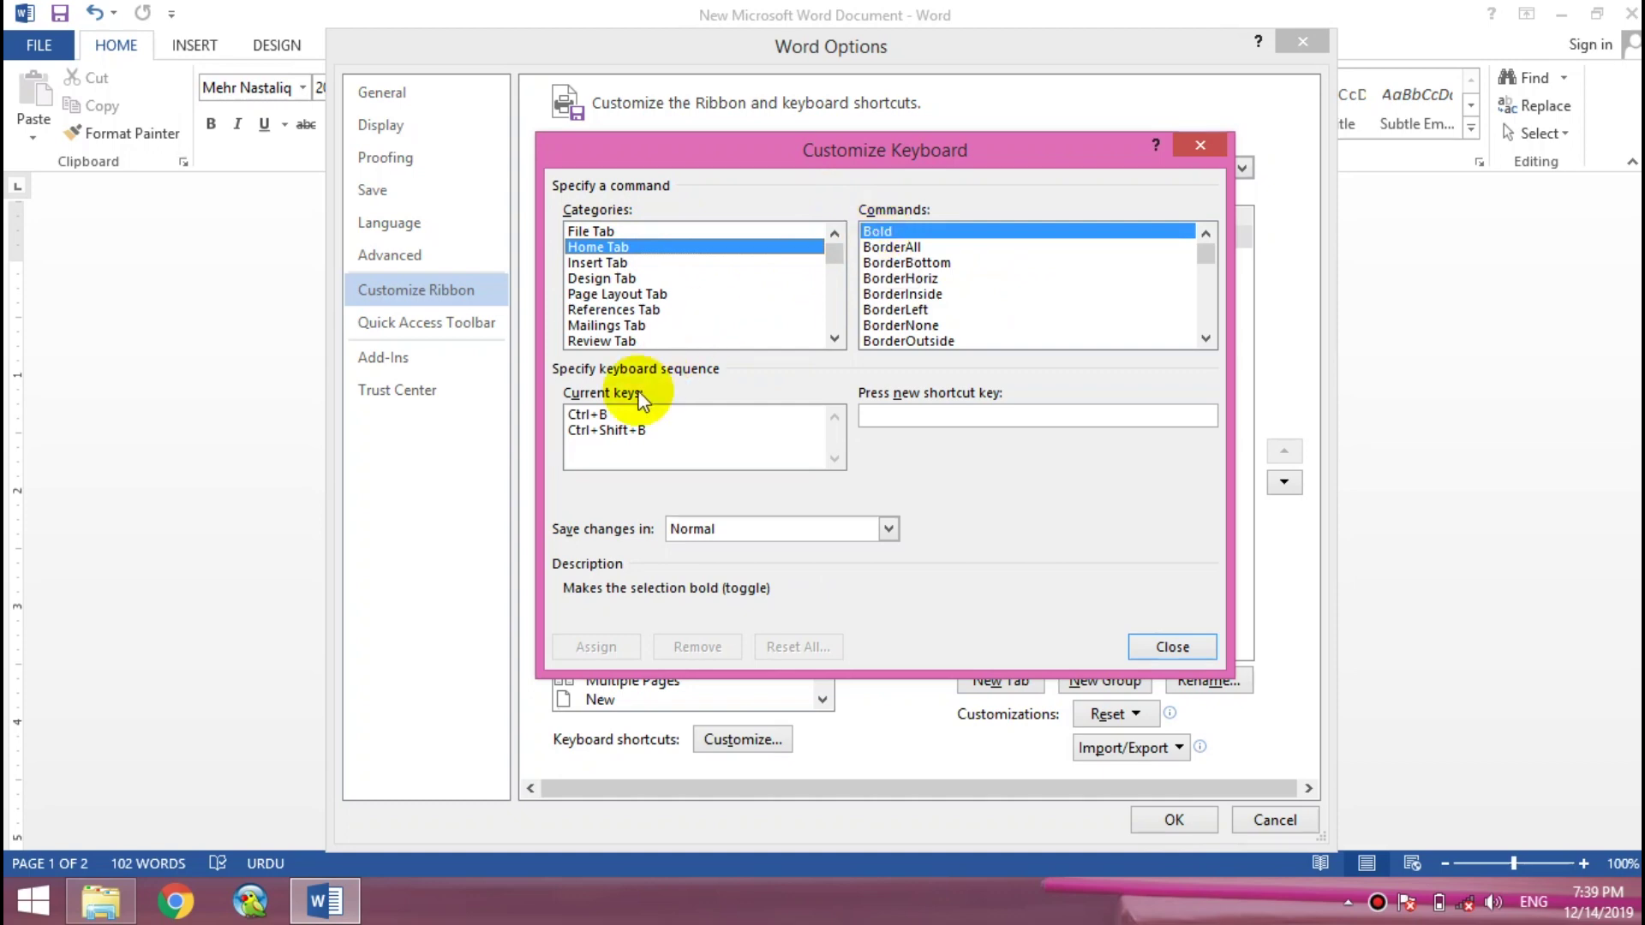
left_click(595, 435)
left_click(595, 424)
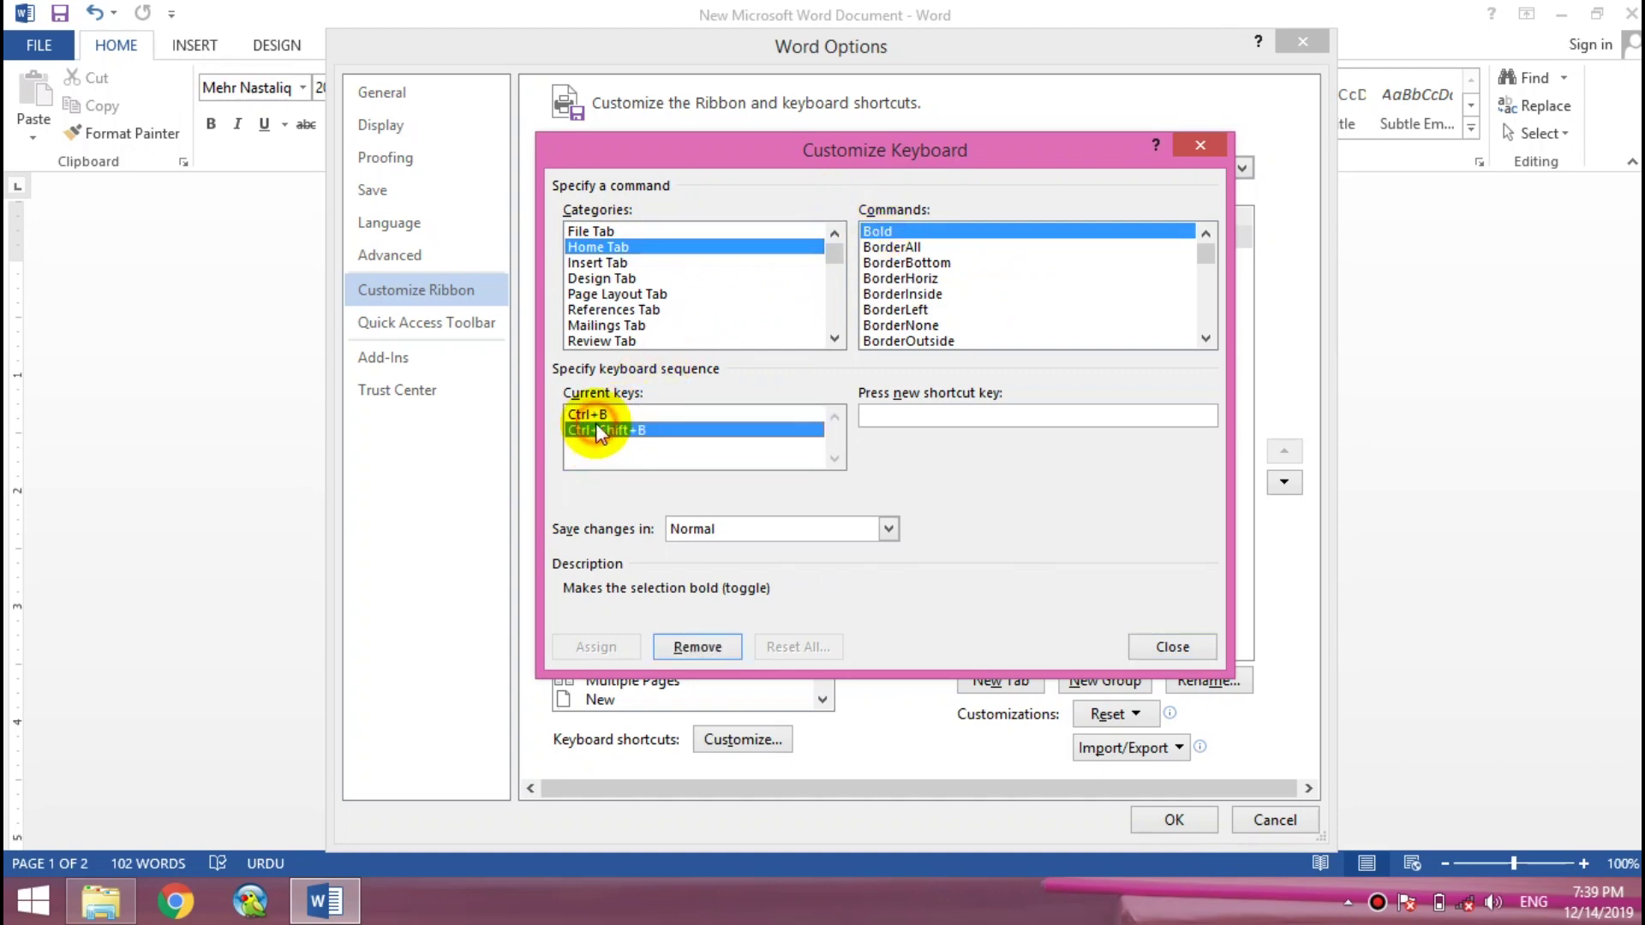
left_click(593, 413)
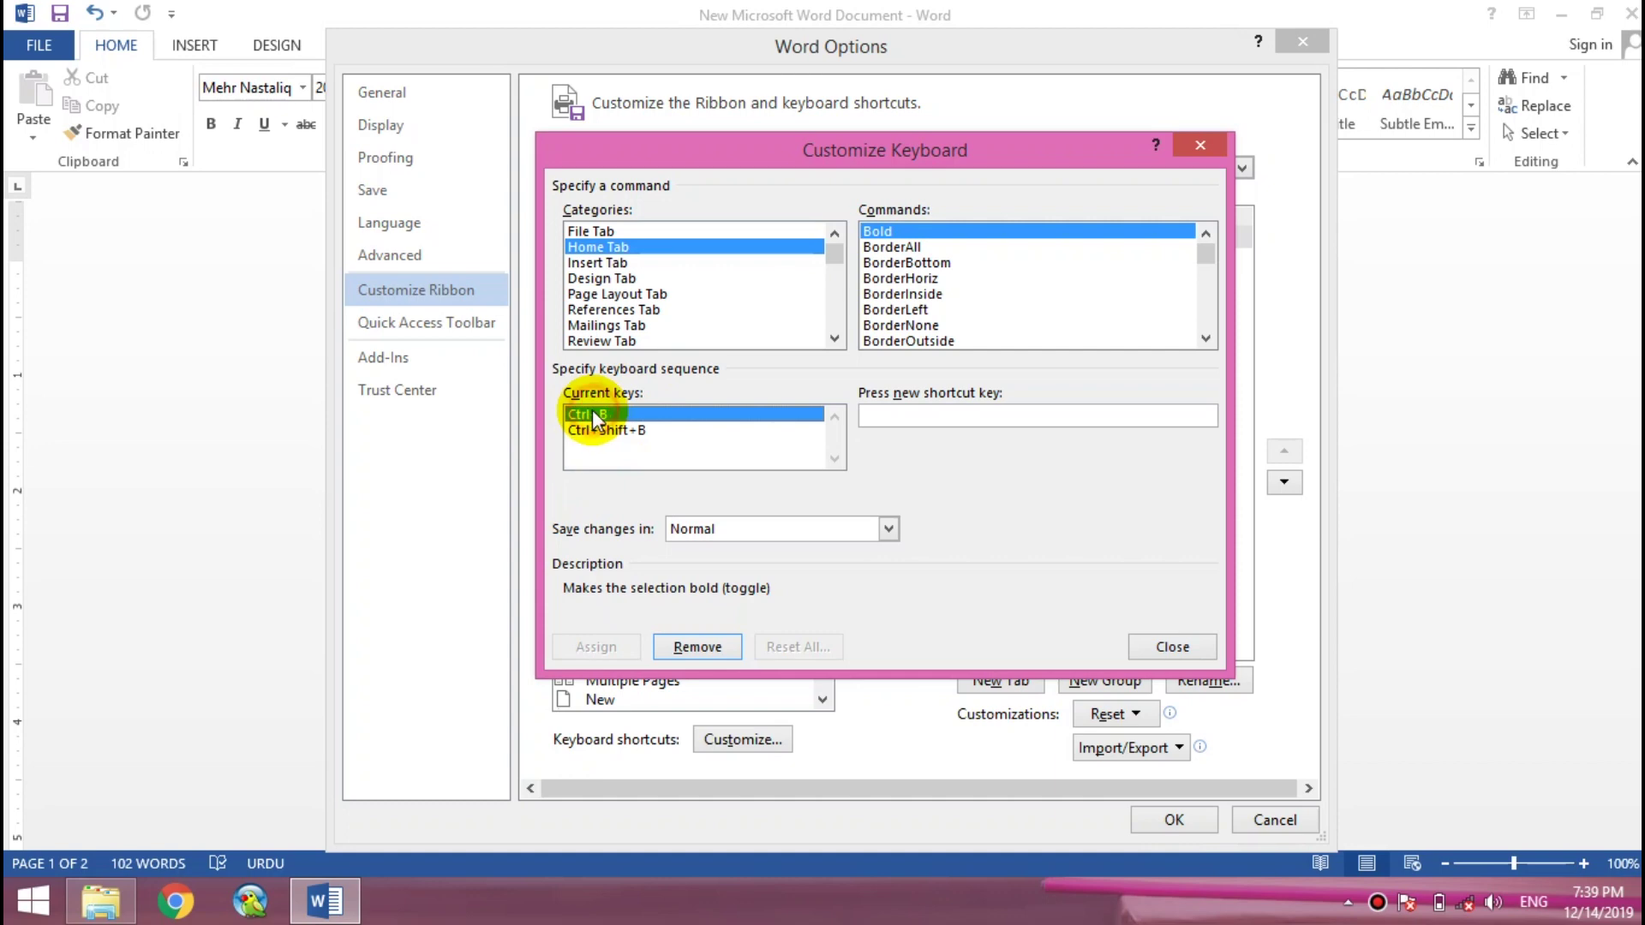
left_click(1172, 646)
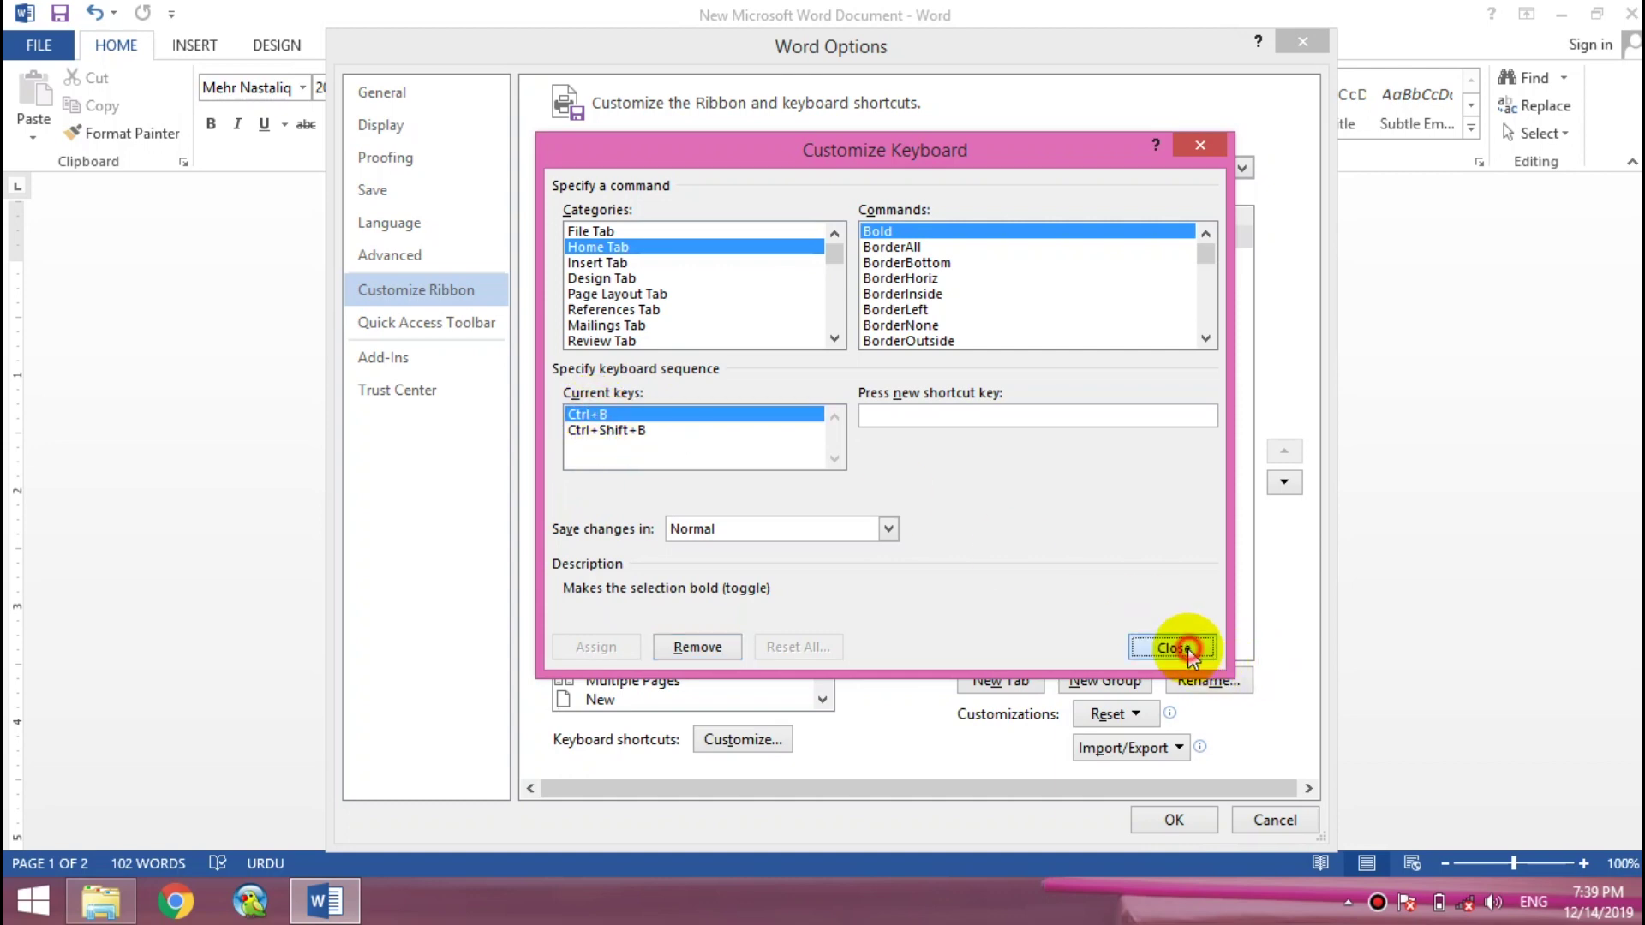
left_click(1274, 820)
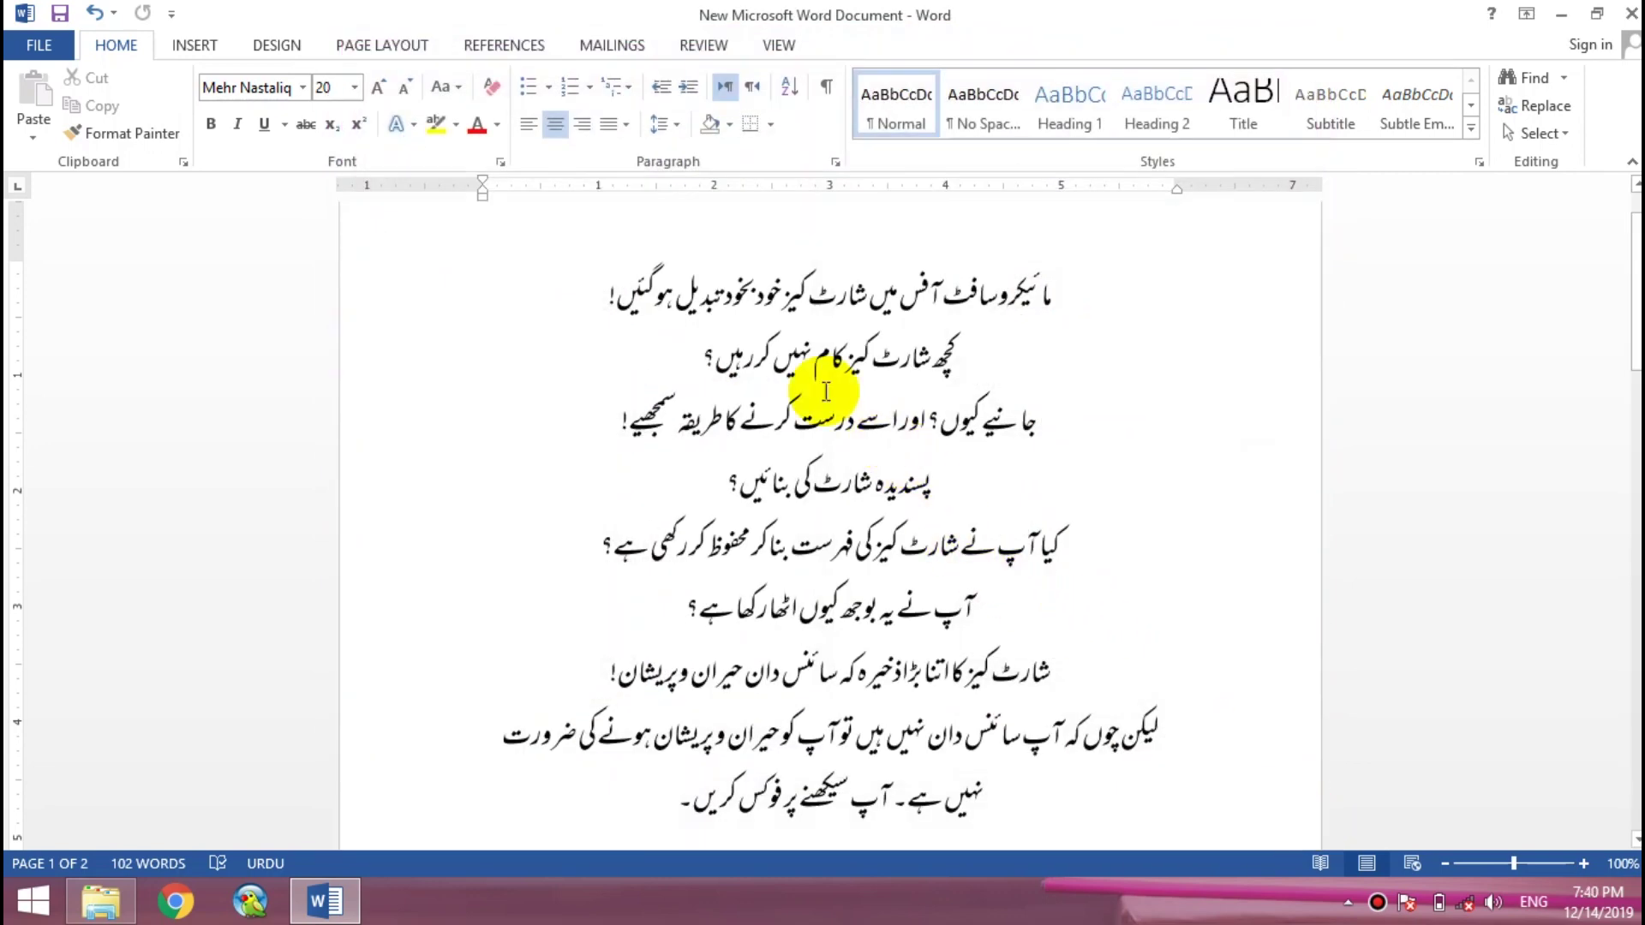
Make the first line of the Urdu text bold.
left_click_drag(588, 289, 1060, 311)
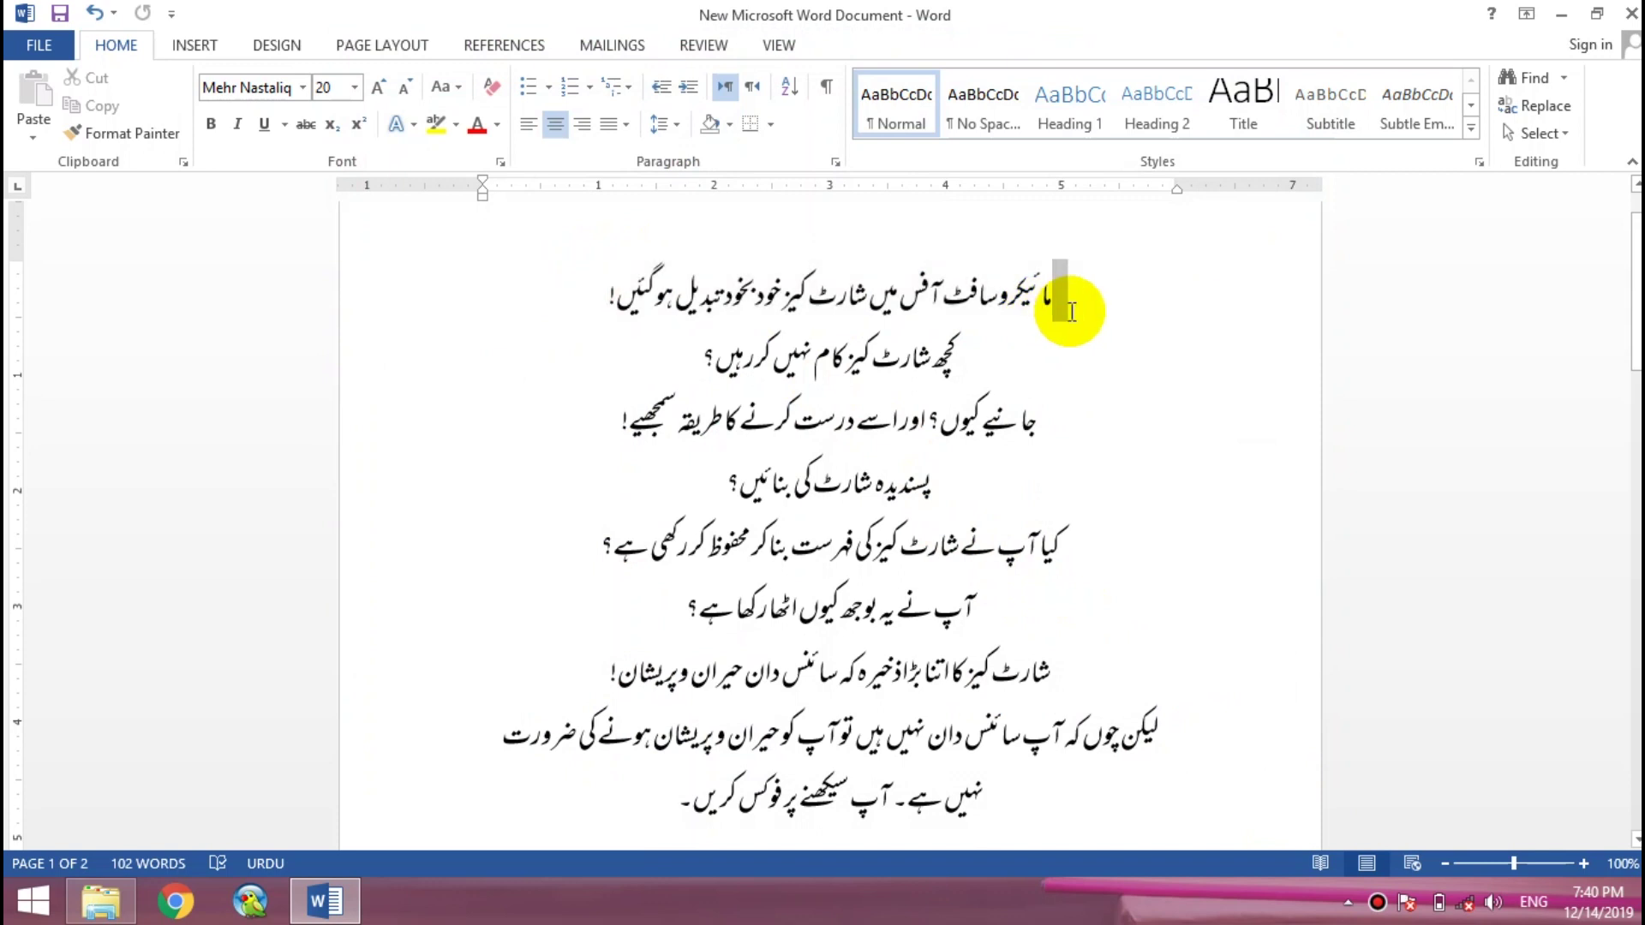
triple_click(1056, 310)
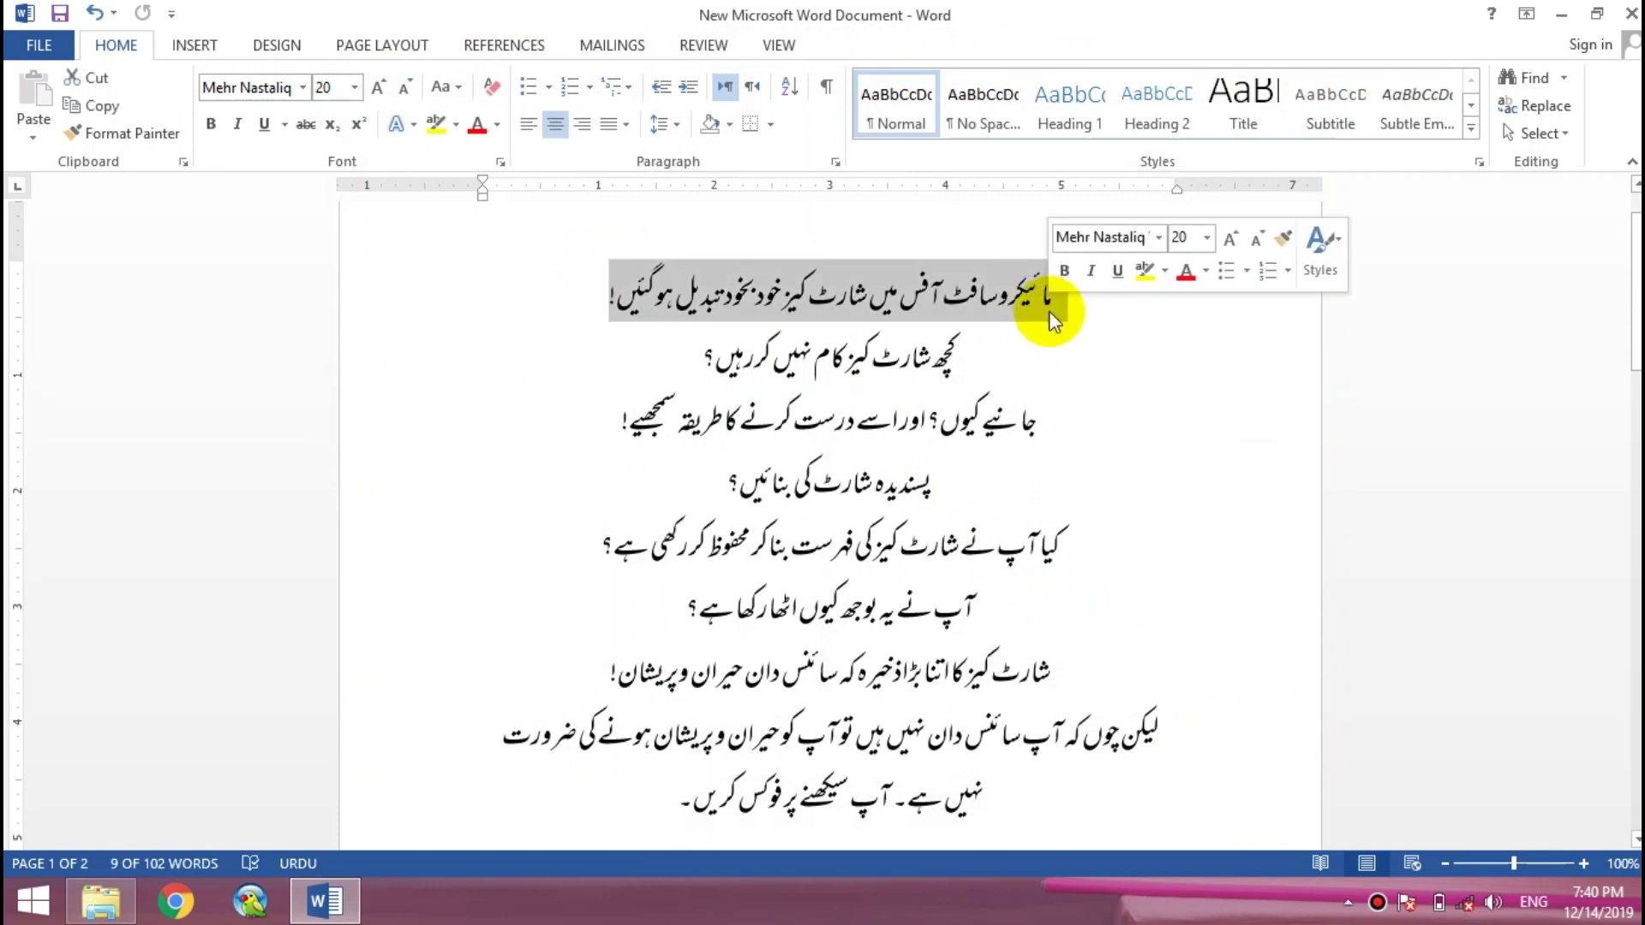
key("ctrl+b")
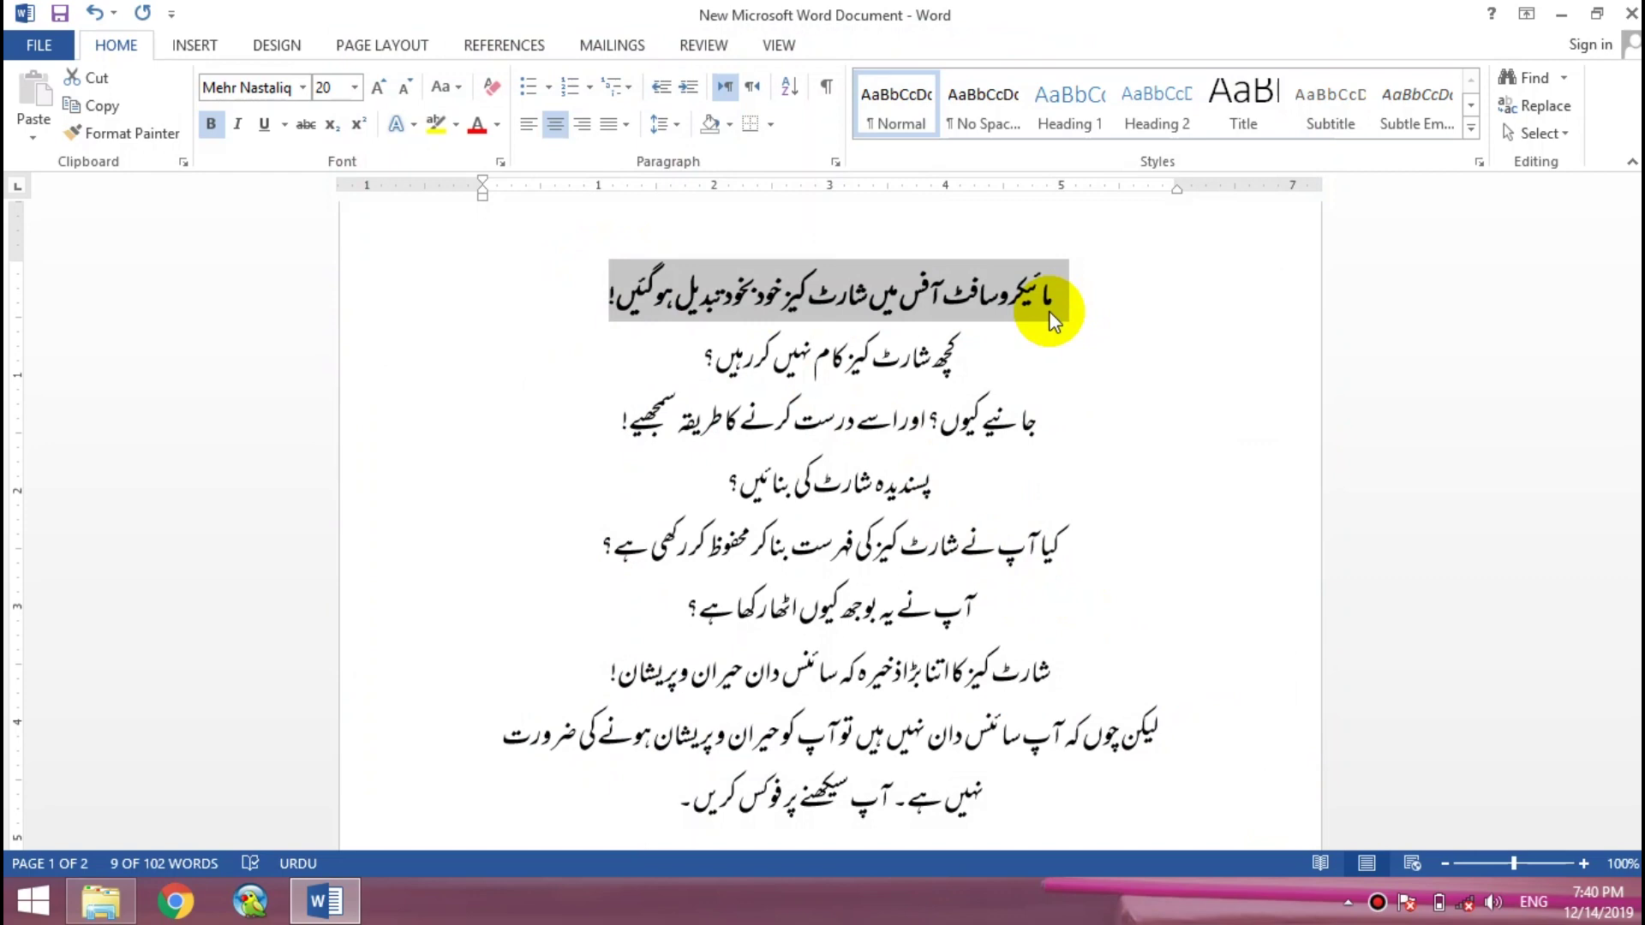
Remove the Ctrl+Shift+B and Ctrl+B shortcut assignments from the Bold command in the Home Tab category.
right_click(915, 152)
left_click(1011, 261)
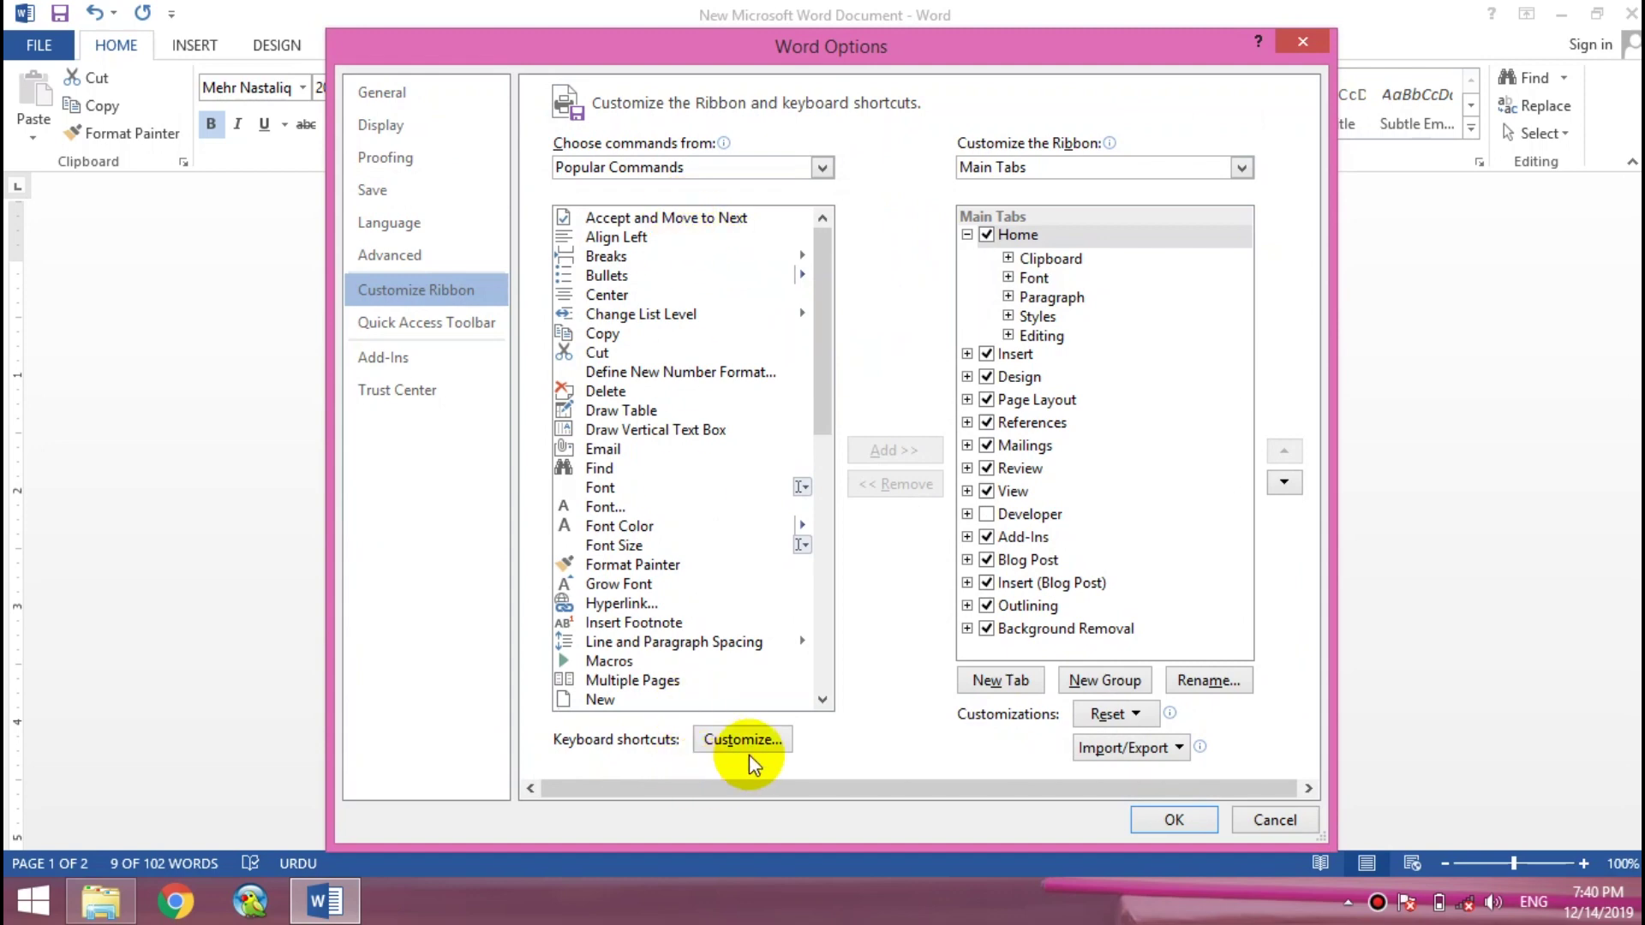
left_click(745, 744)
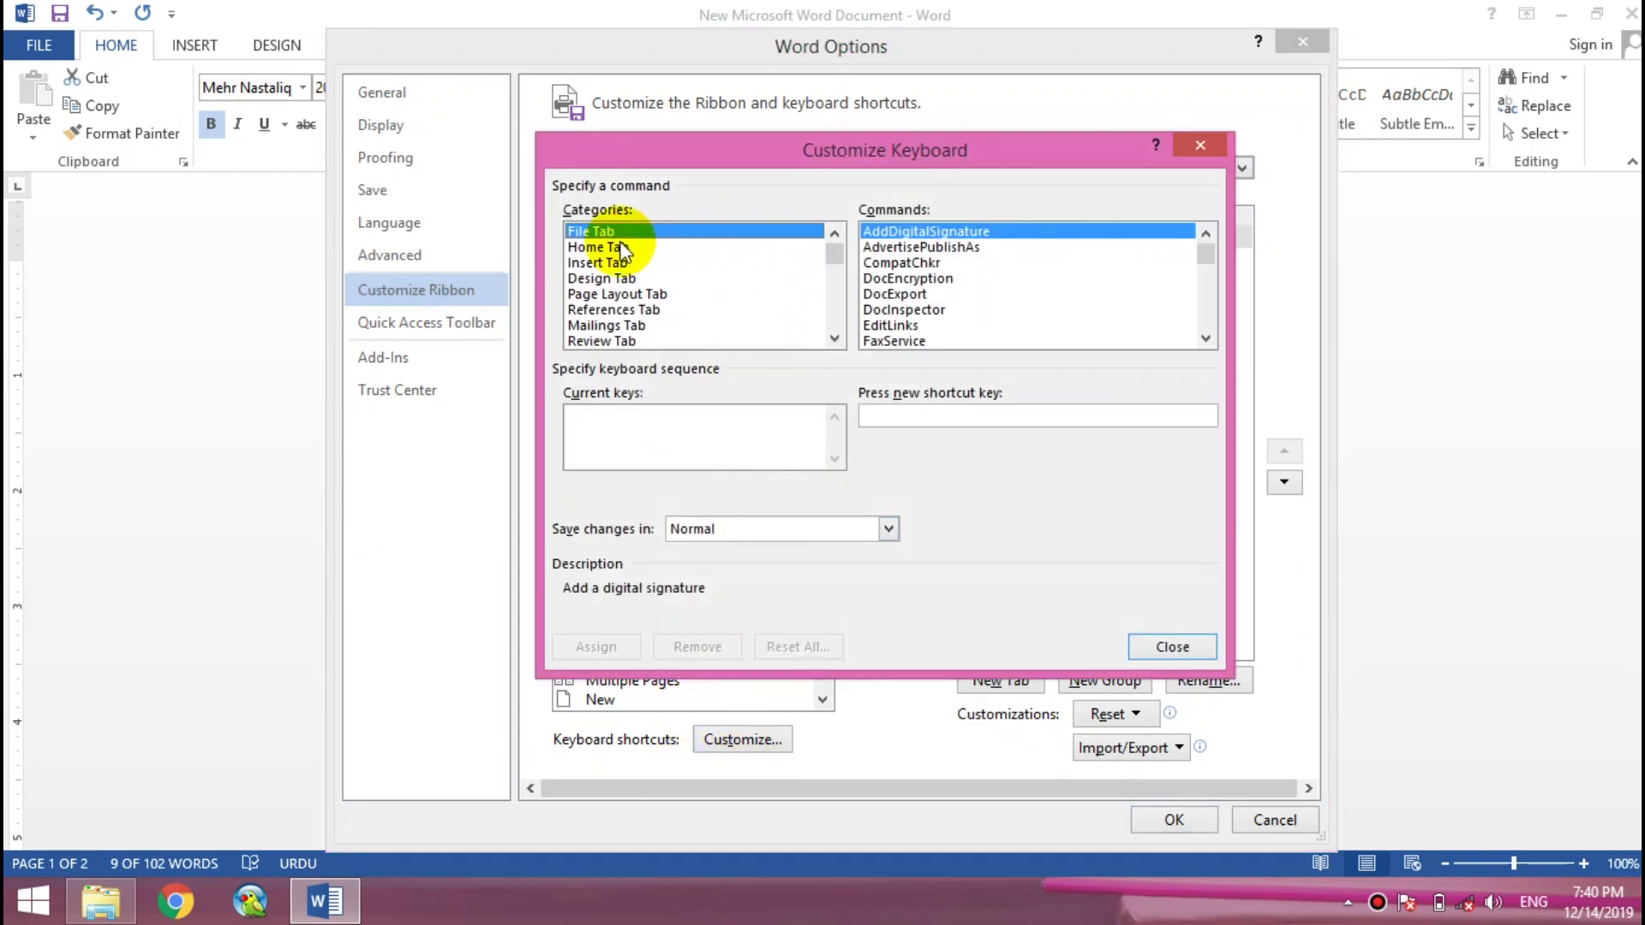
left_click(625, 244)
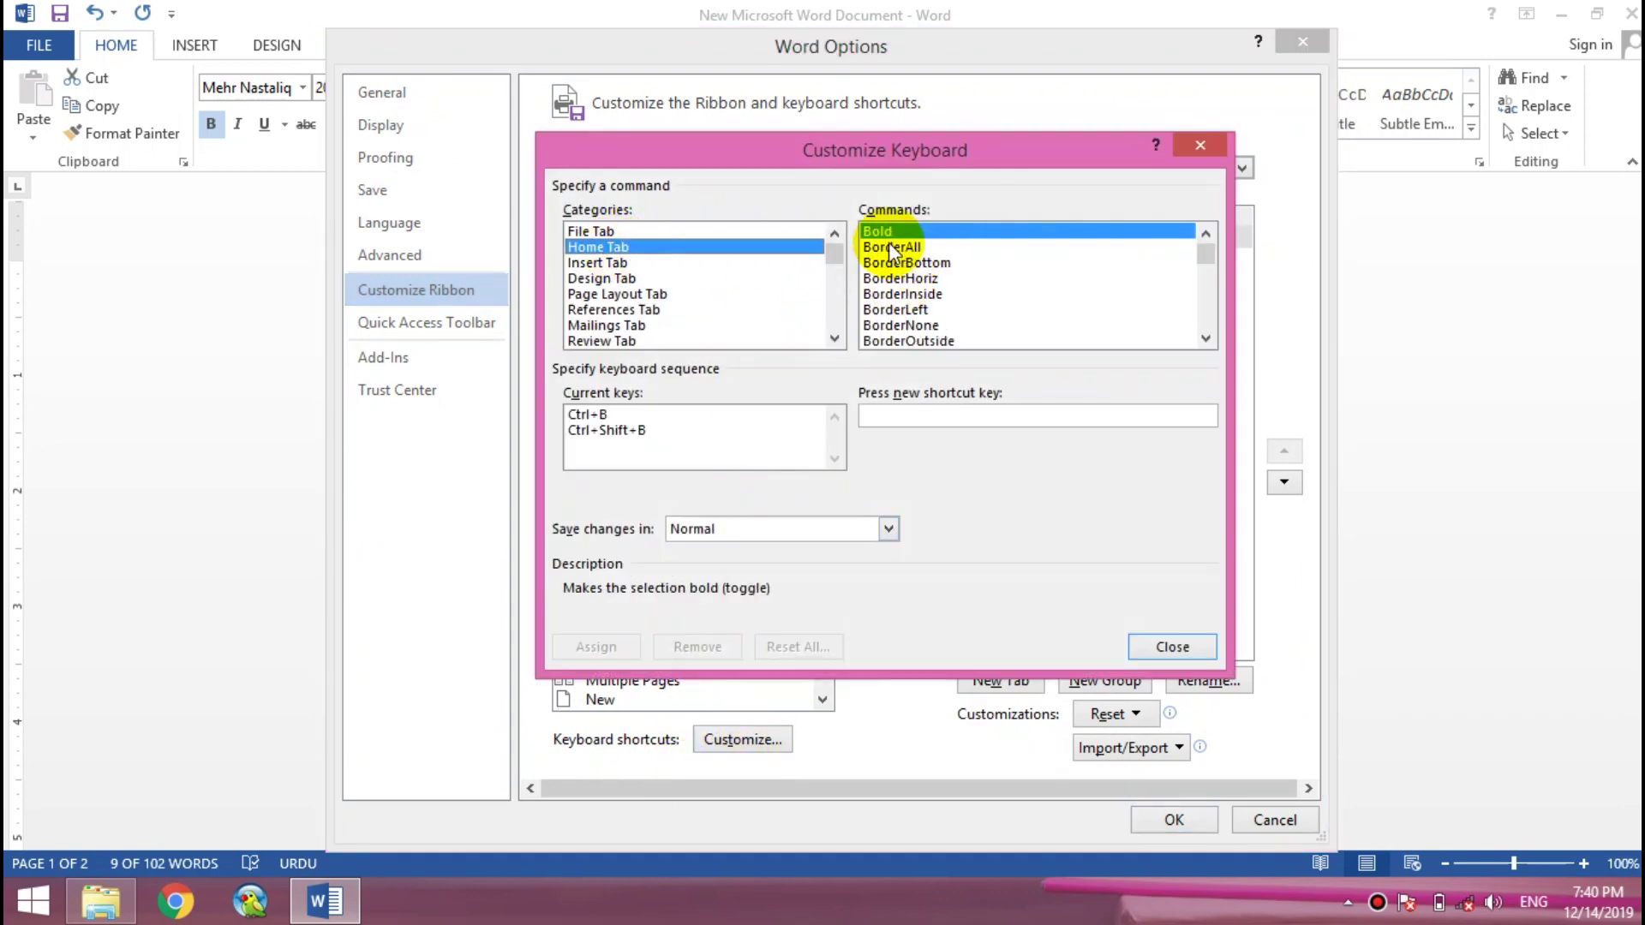
left_click(595, 432)
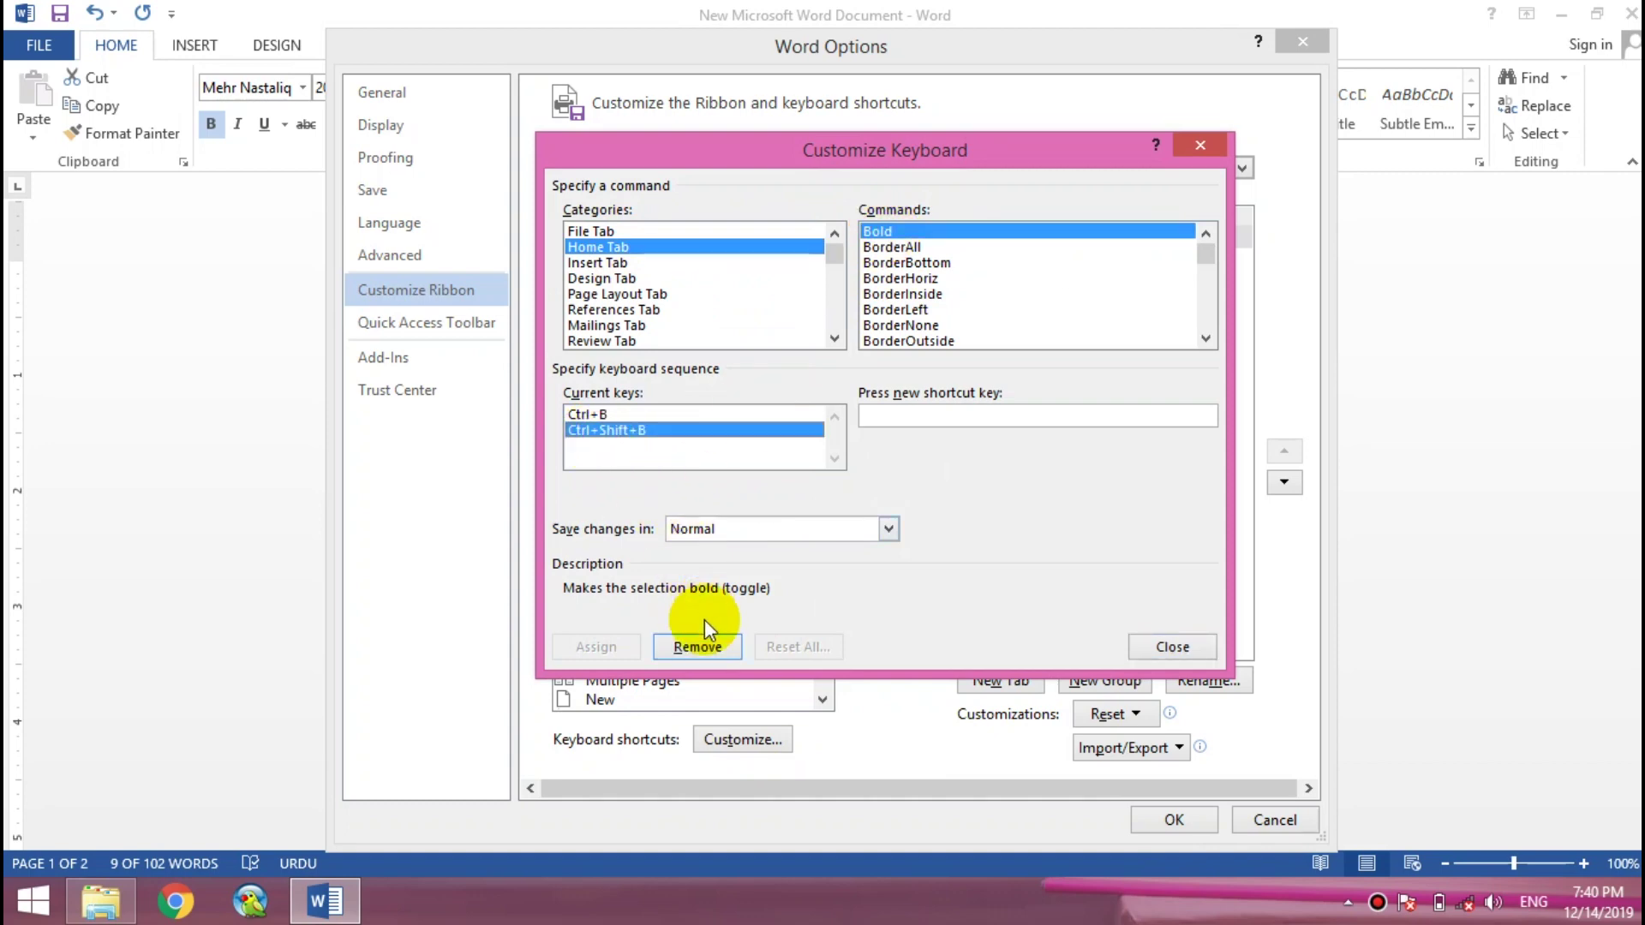
left_click(703, 648)
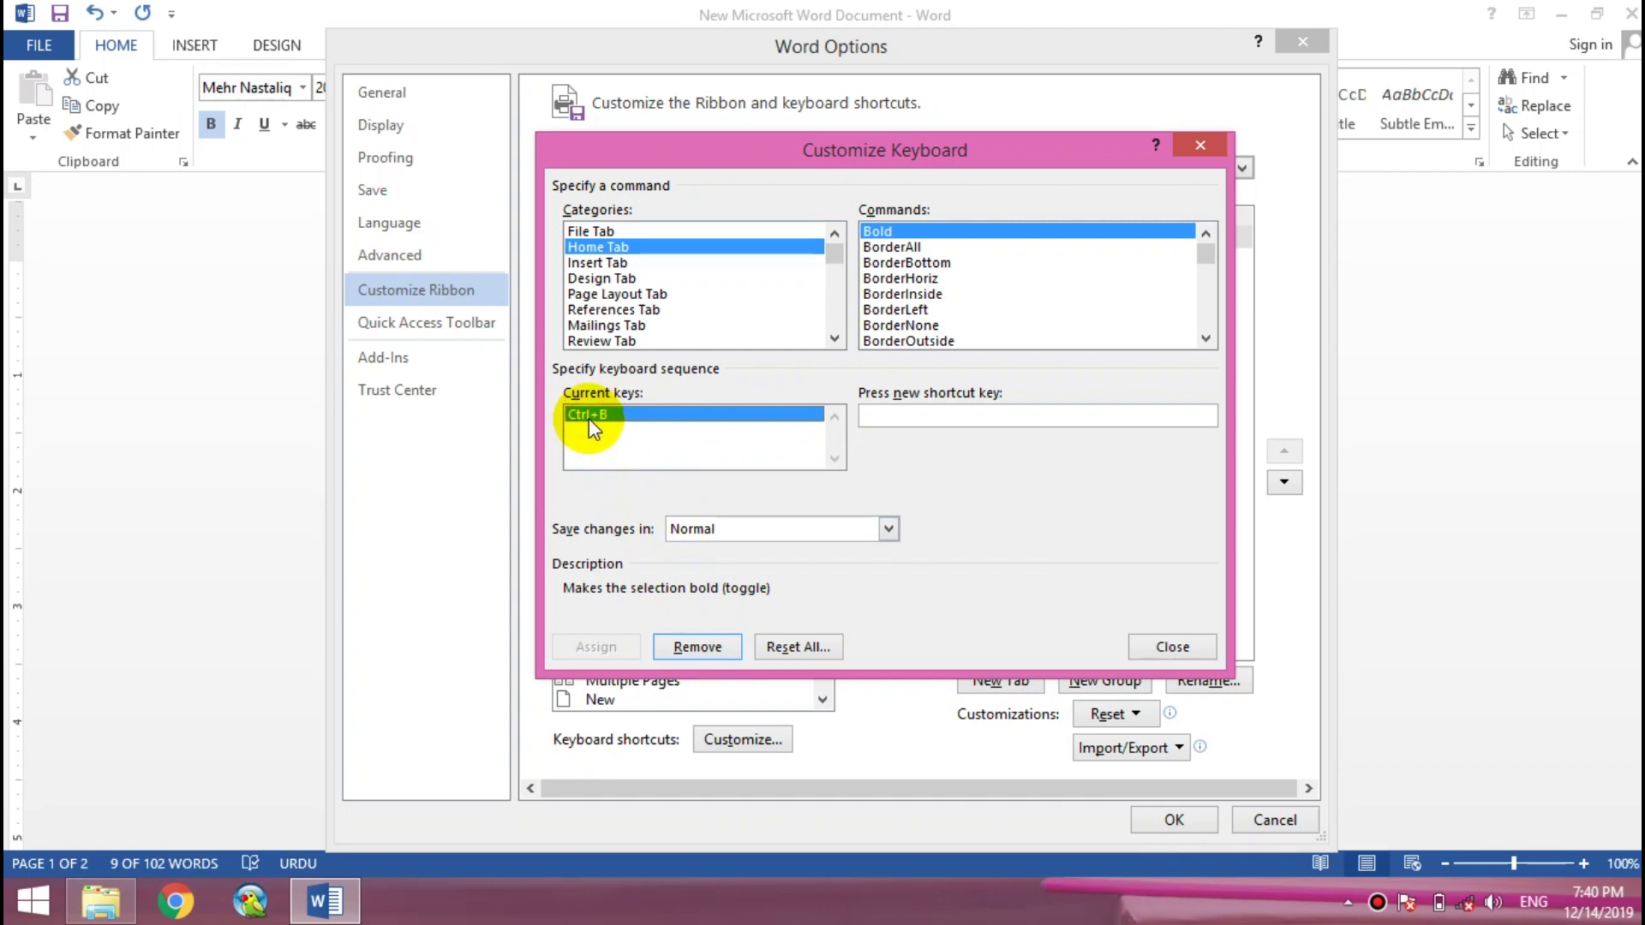
left_click(703, 647)
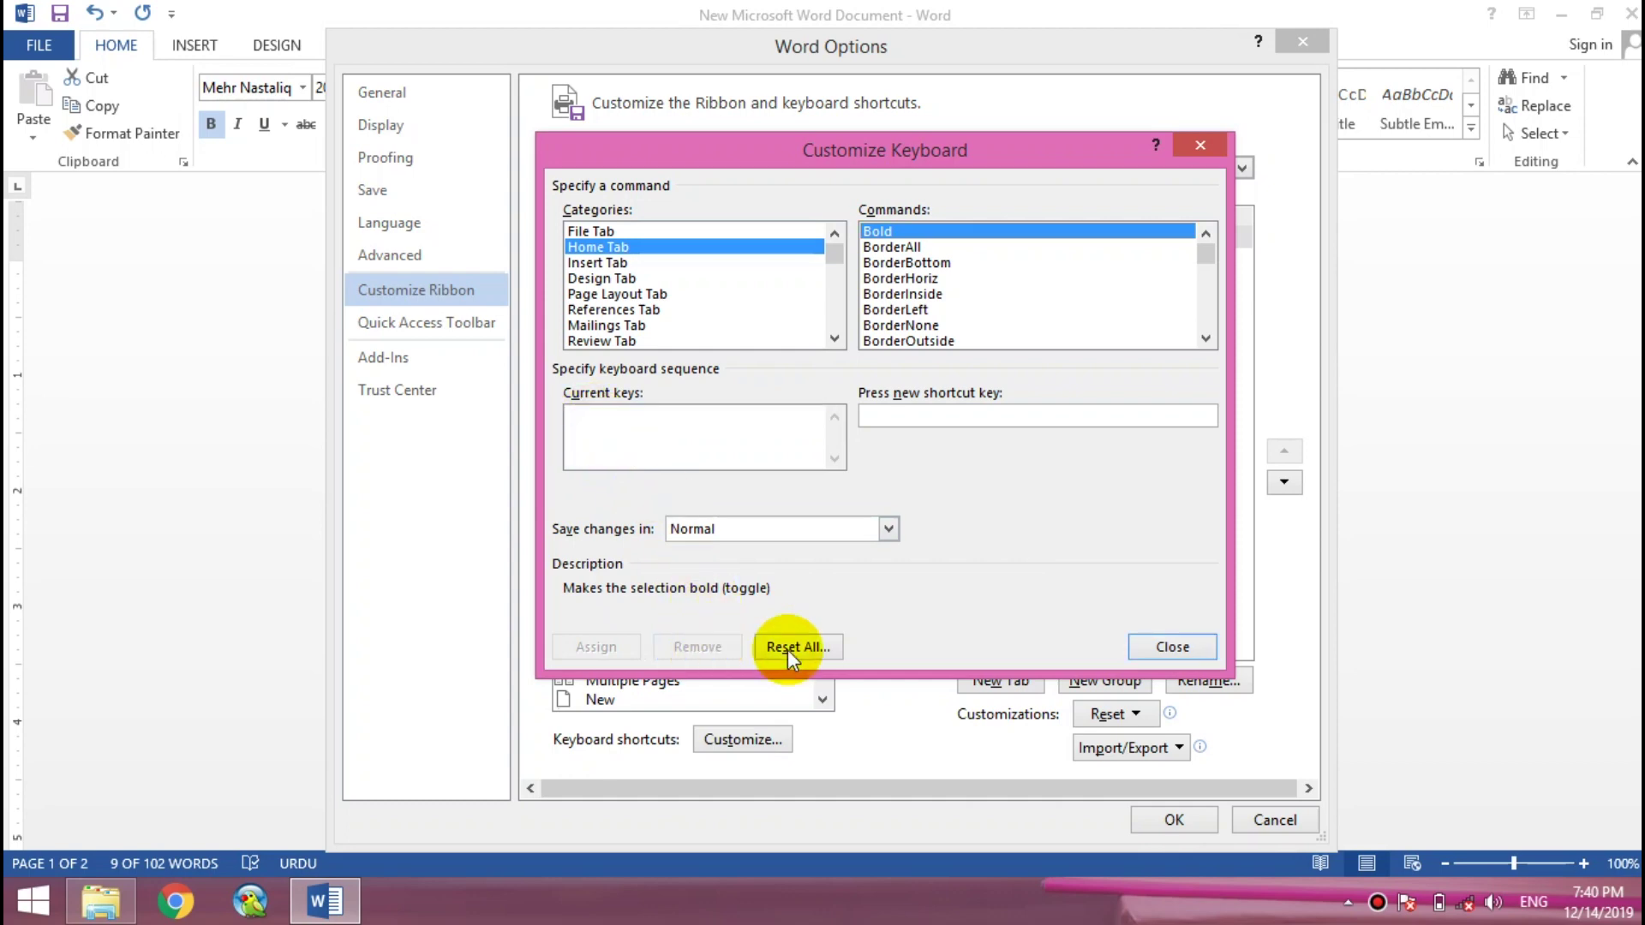
Confirm the options with the Bold shortcuts removed and select the whole first line of the Urdu text.
left_click(1165, 649)
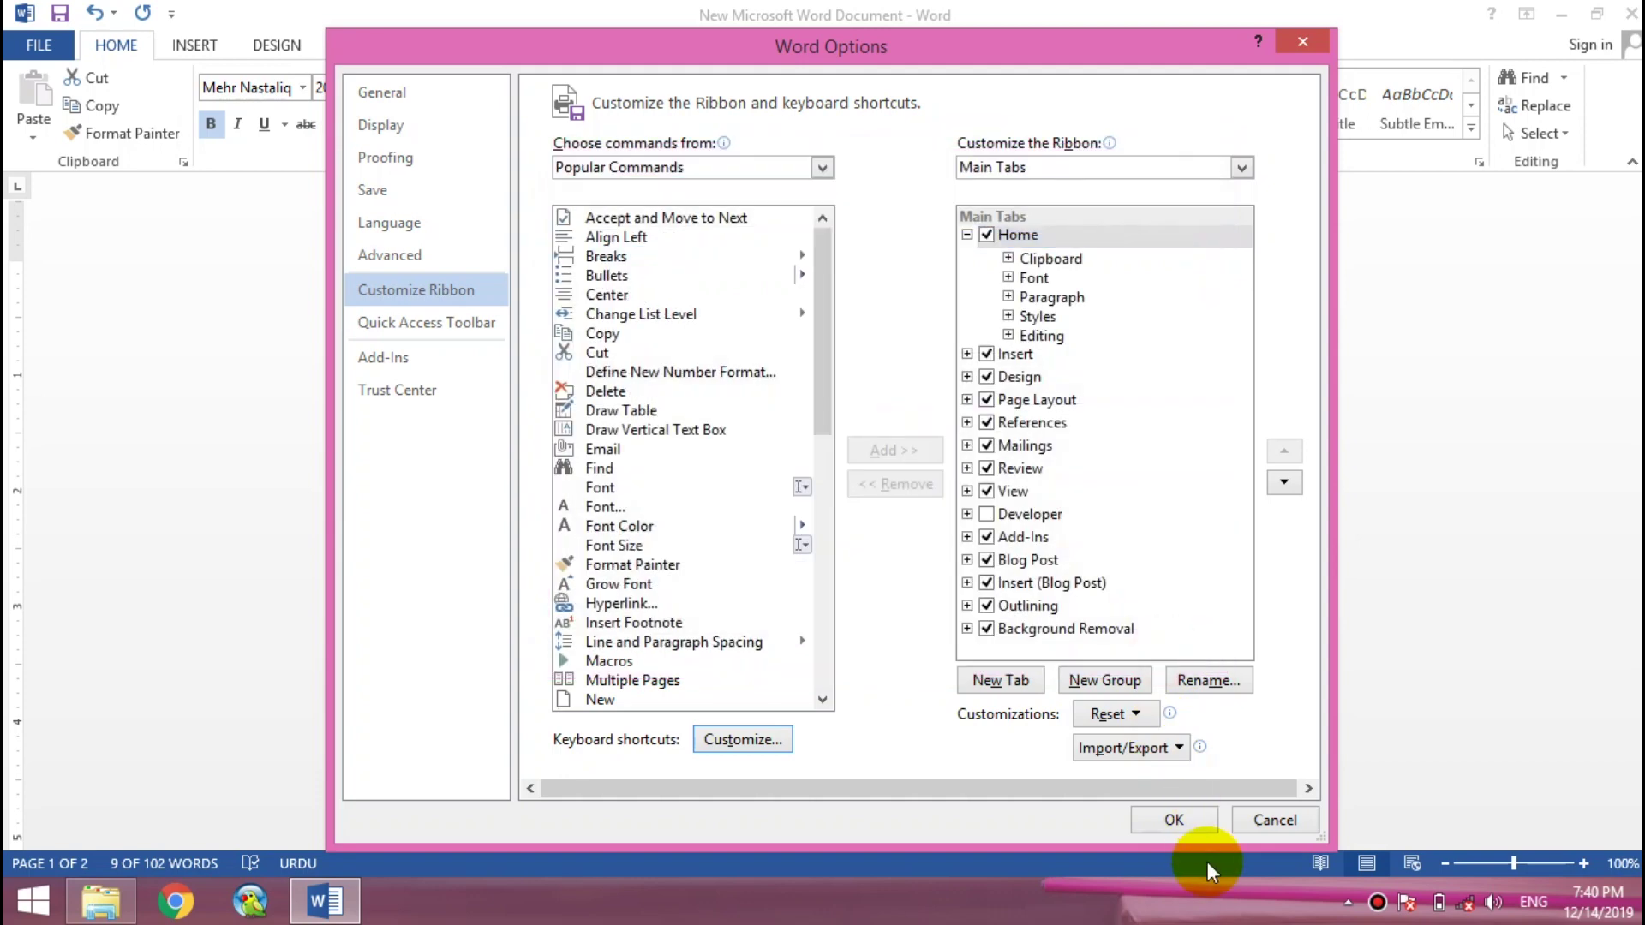
left_click(1173, 820)
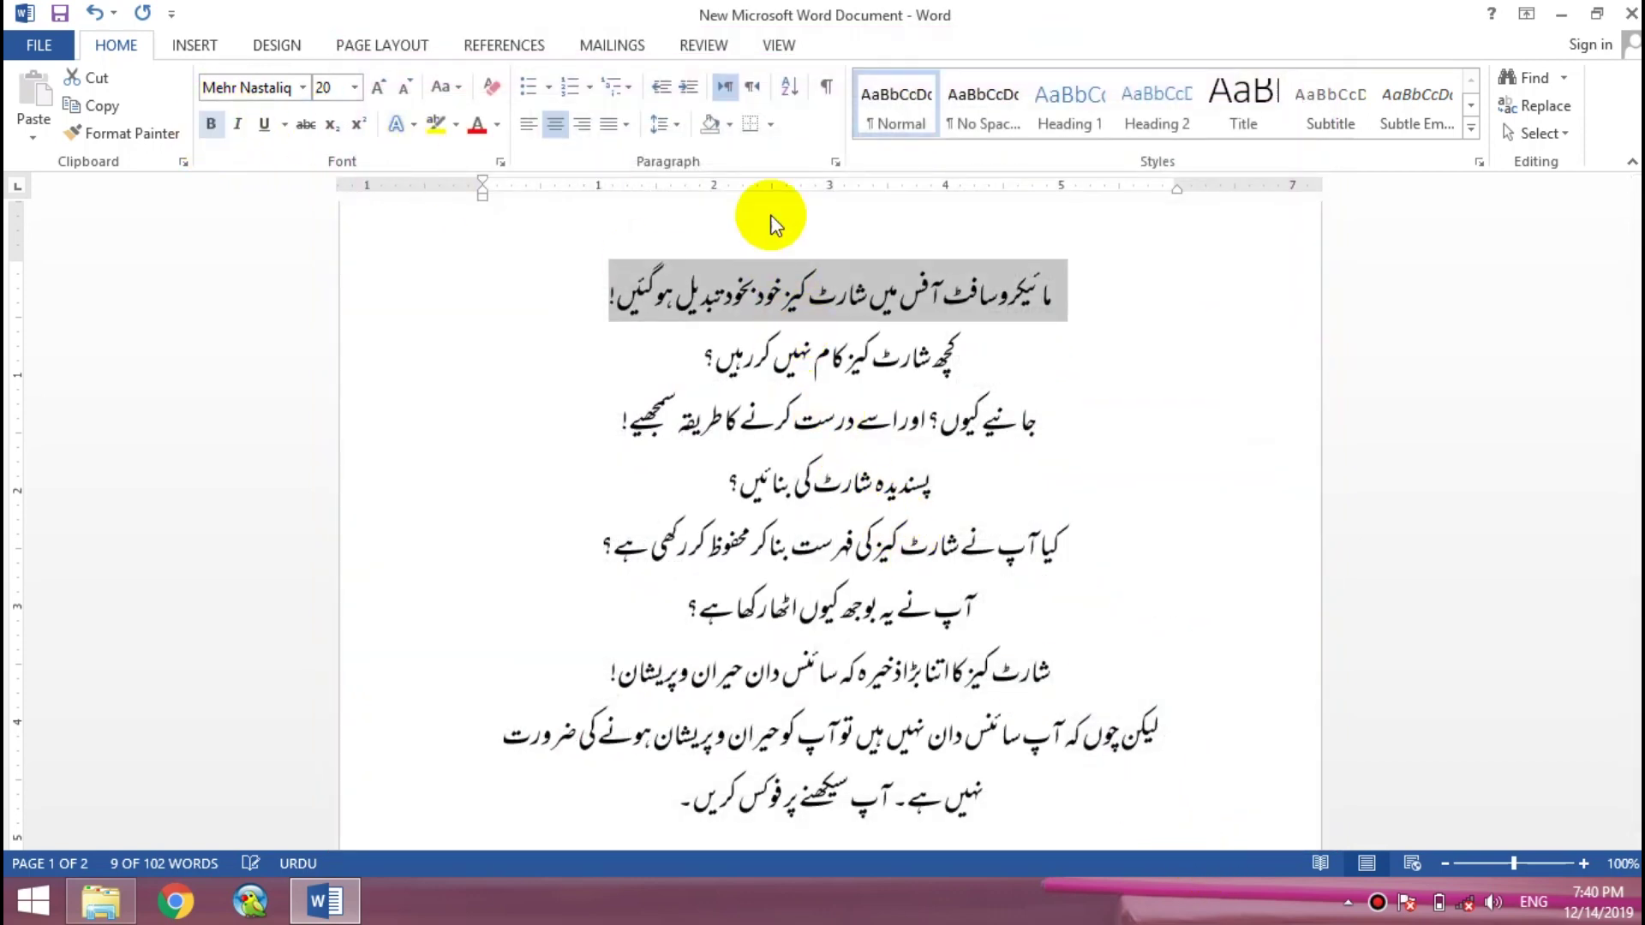
left_click(913, 291)
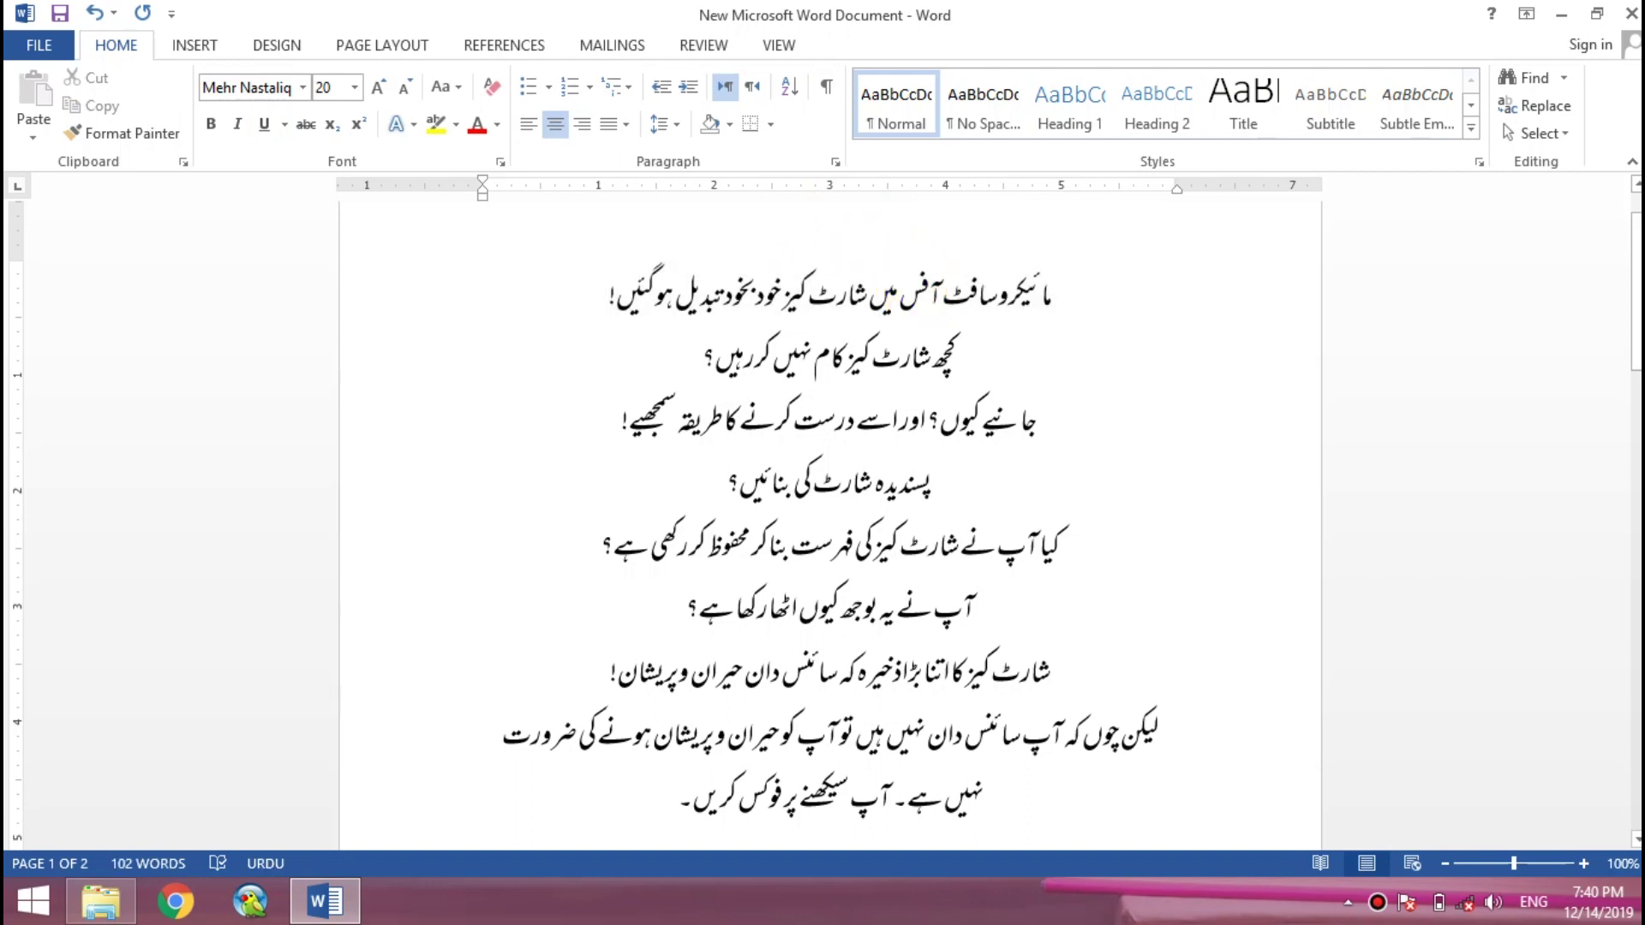
type("*")
key("Home")
key("shift+End")
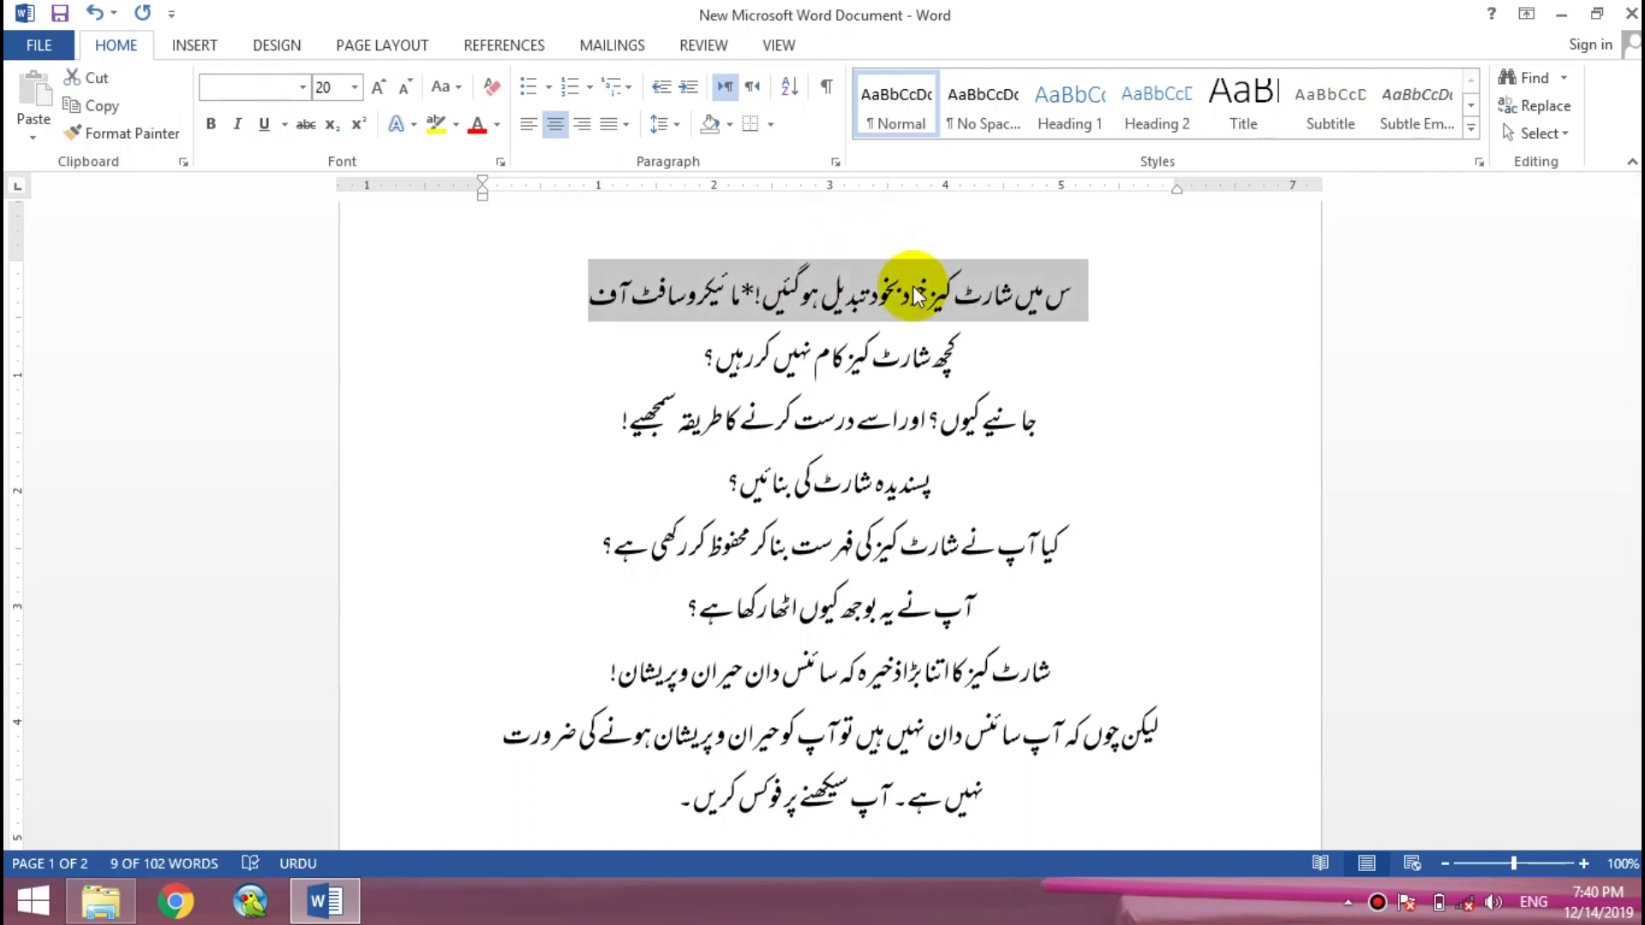
key("ctrl+z")
key("End")
key("shift+Home")
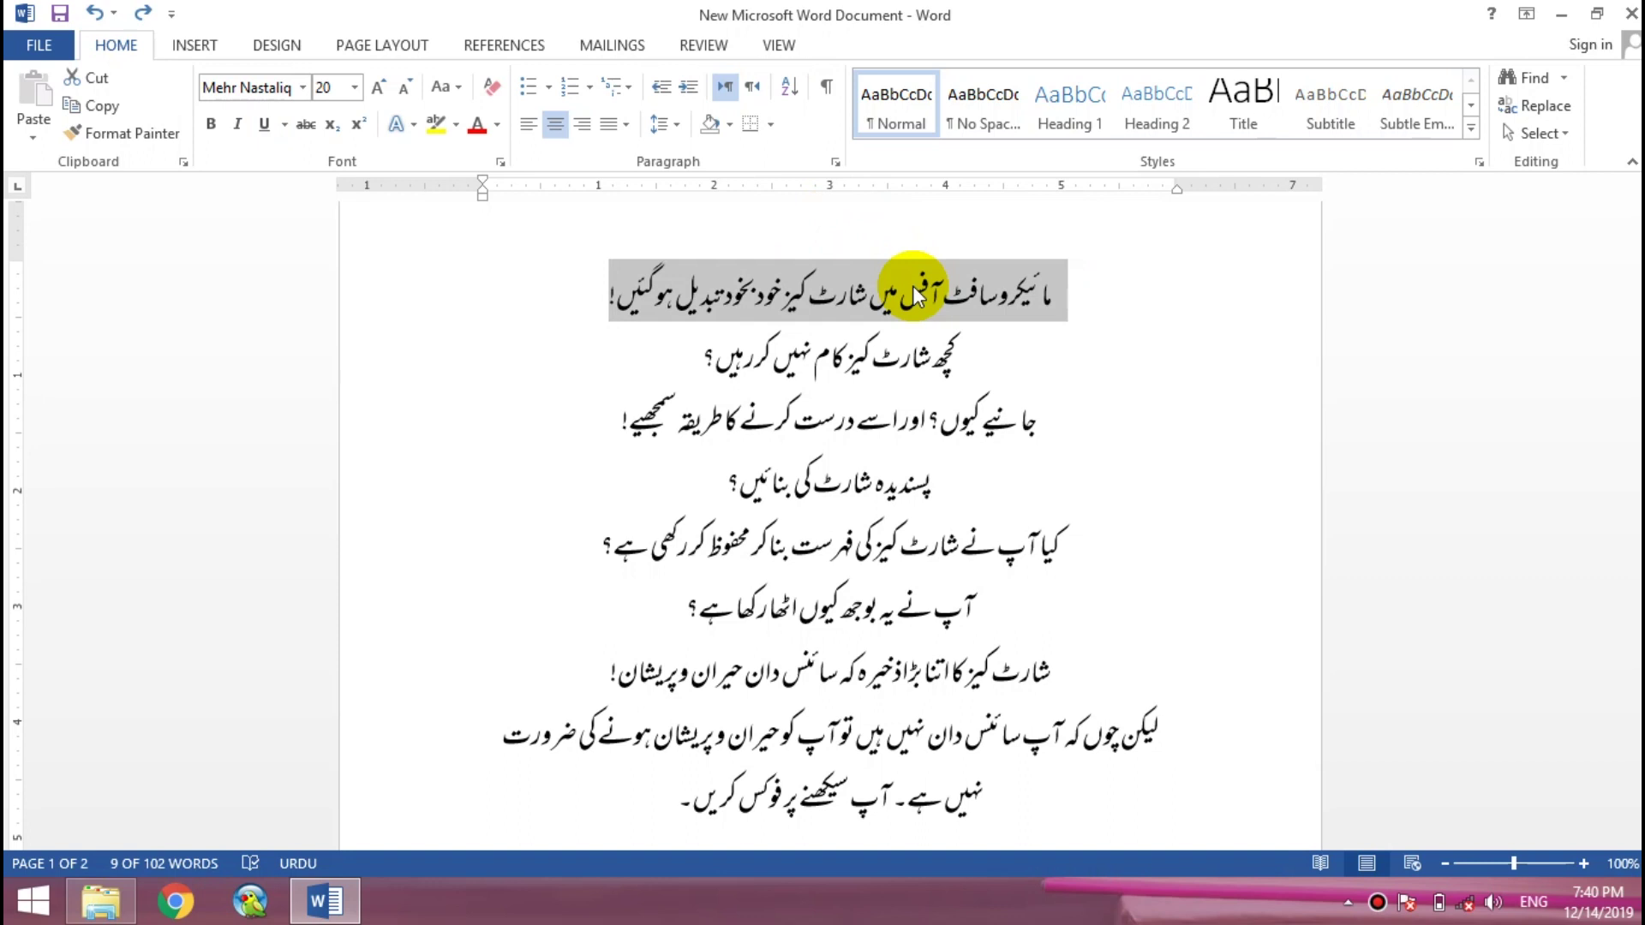
Assign Alt+Ctrl+M as the new shortcut of the Bold command in the Home Tab category and confirm the options.
right_click(984, 155)
left_click(1052, 261)
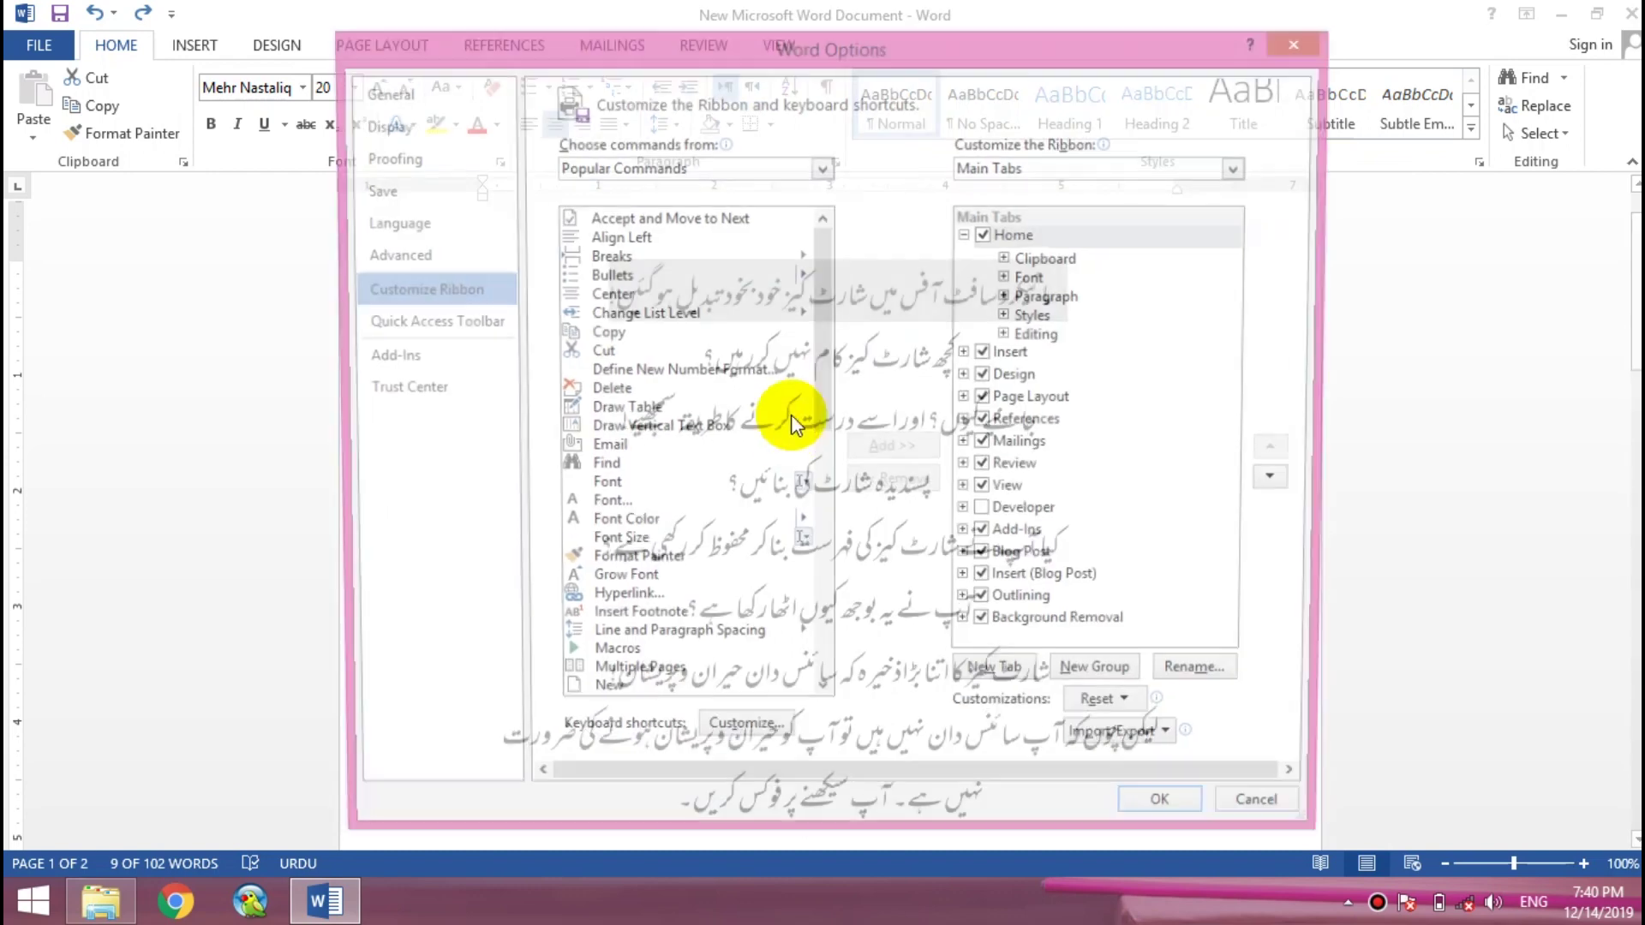
left_click(743, 738)
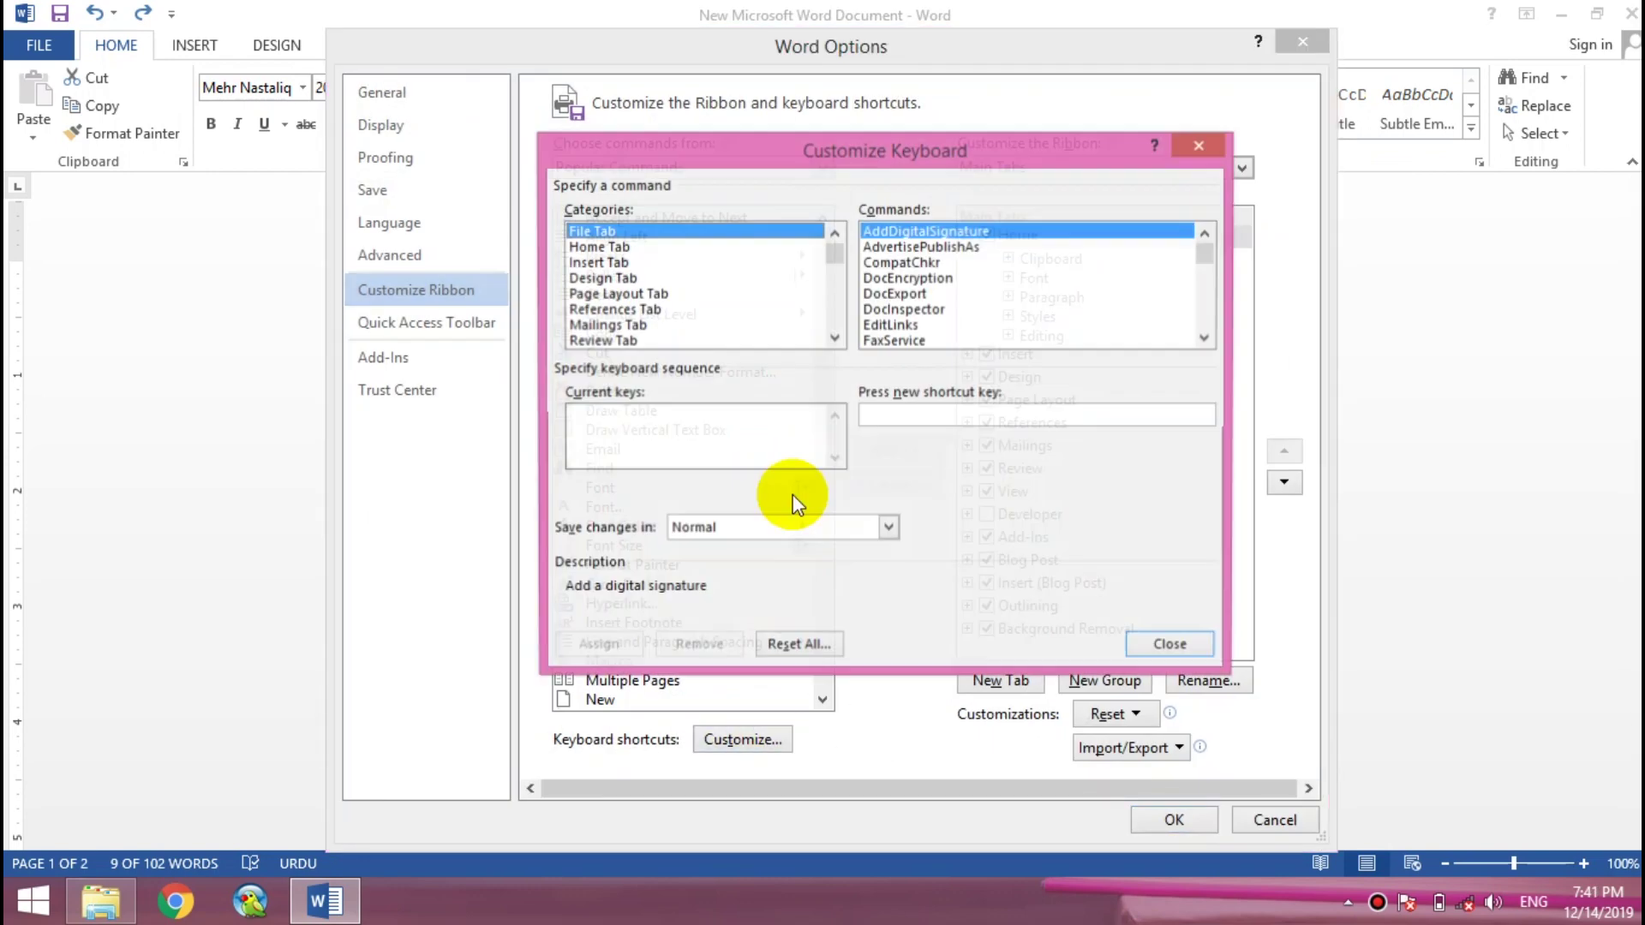
left_click(670, 246)
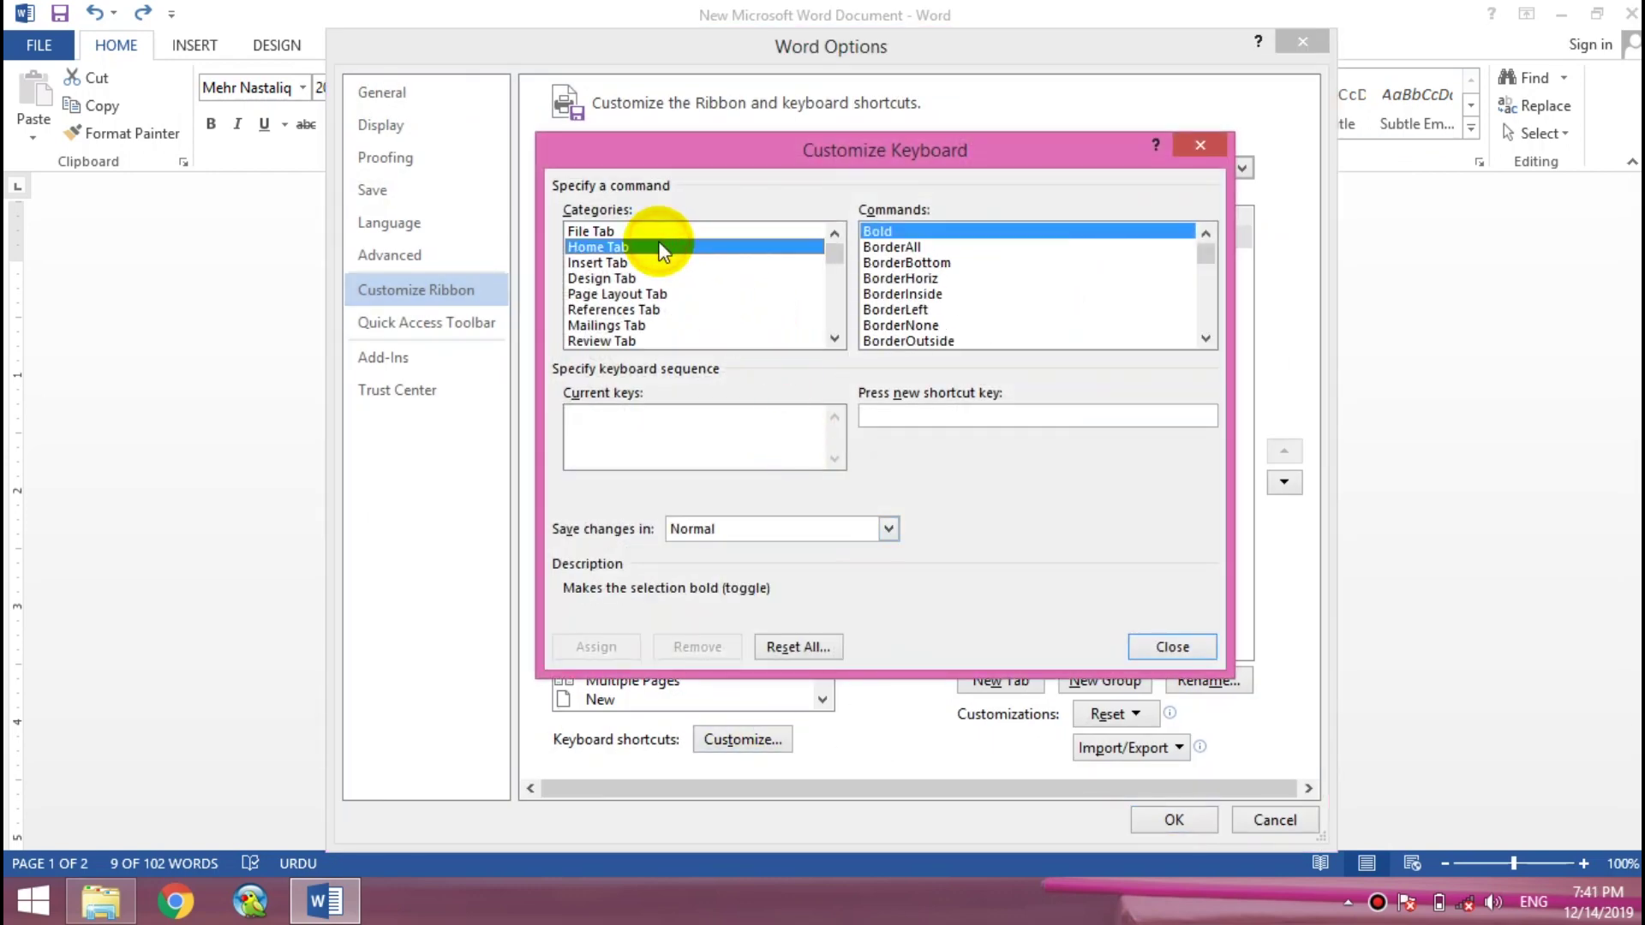
left_click(907, 234)
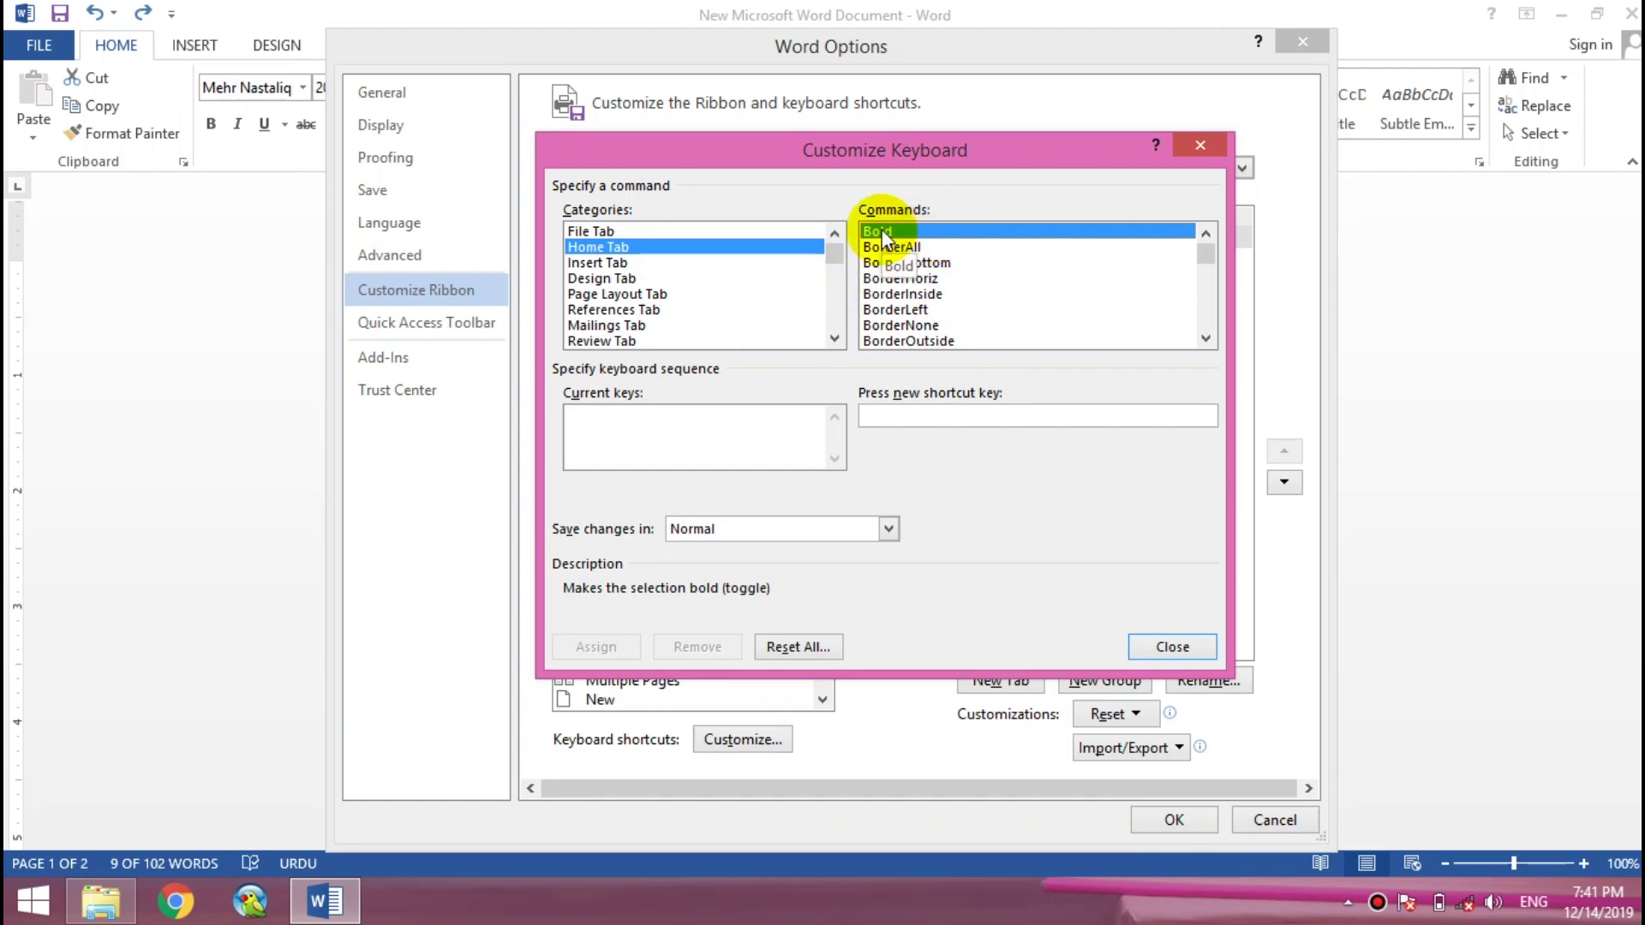
left_click(973, 417)
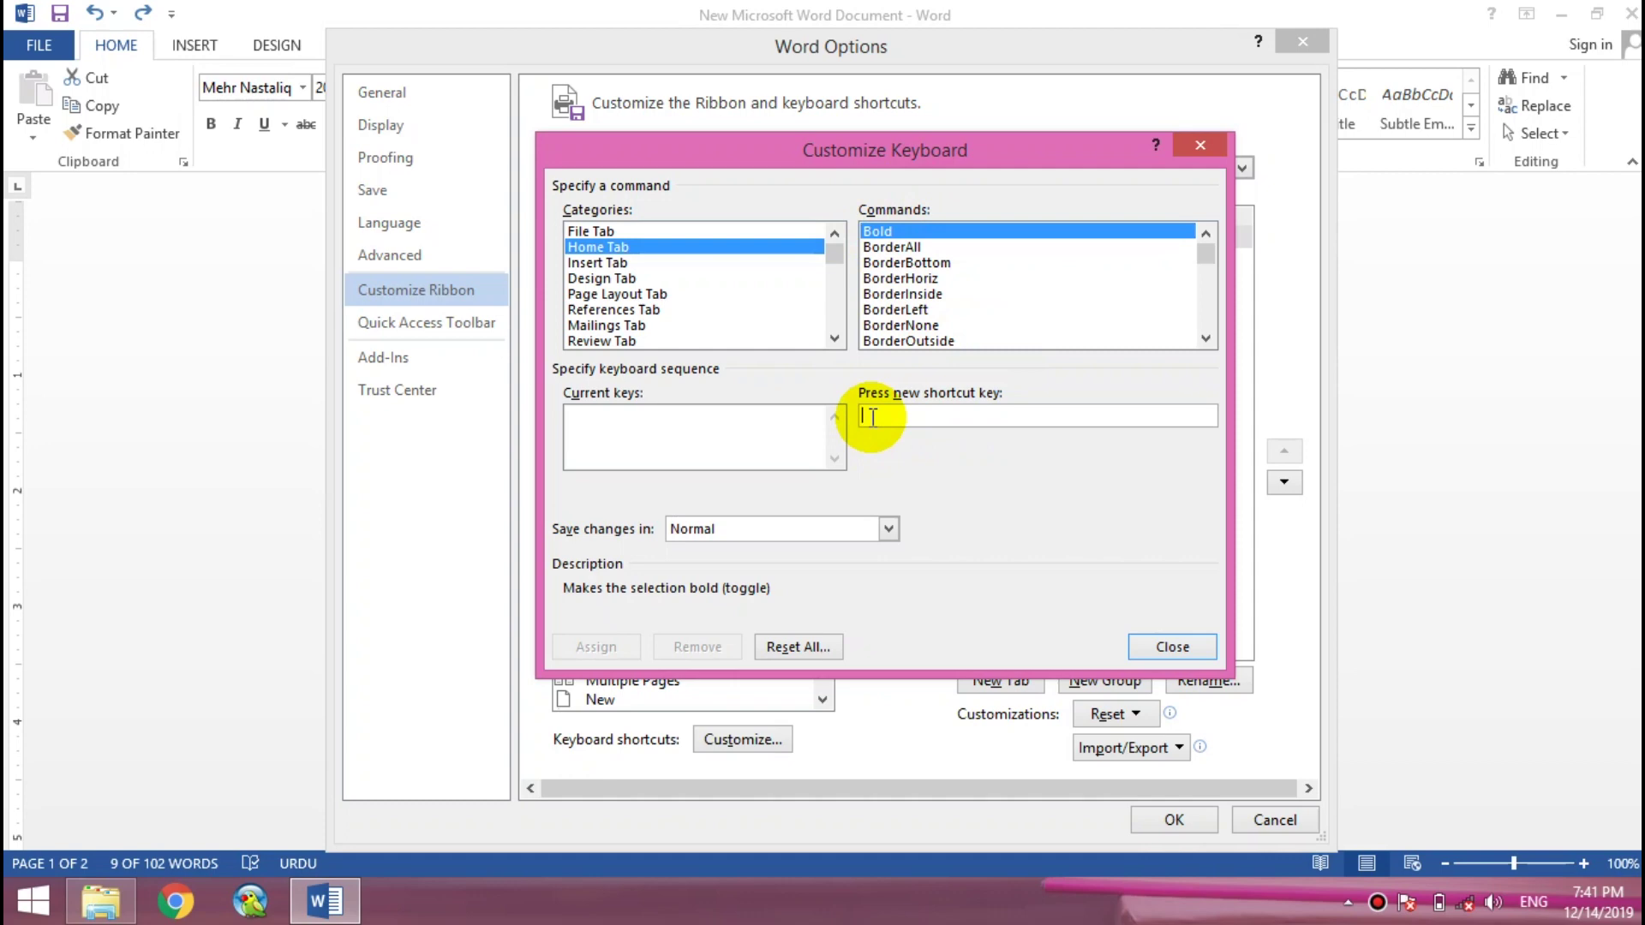
key("ctrl+alt+m")
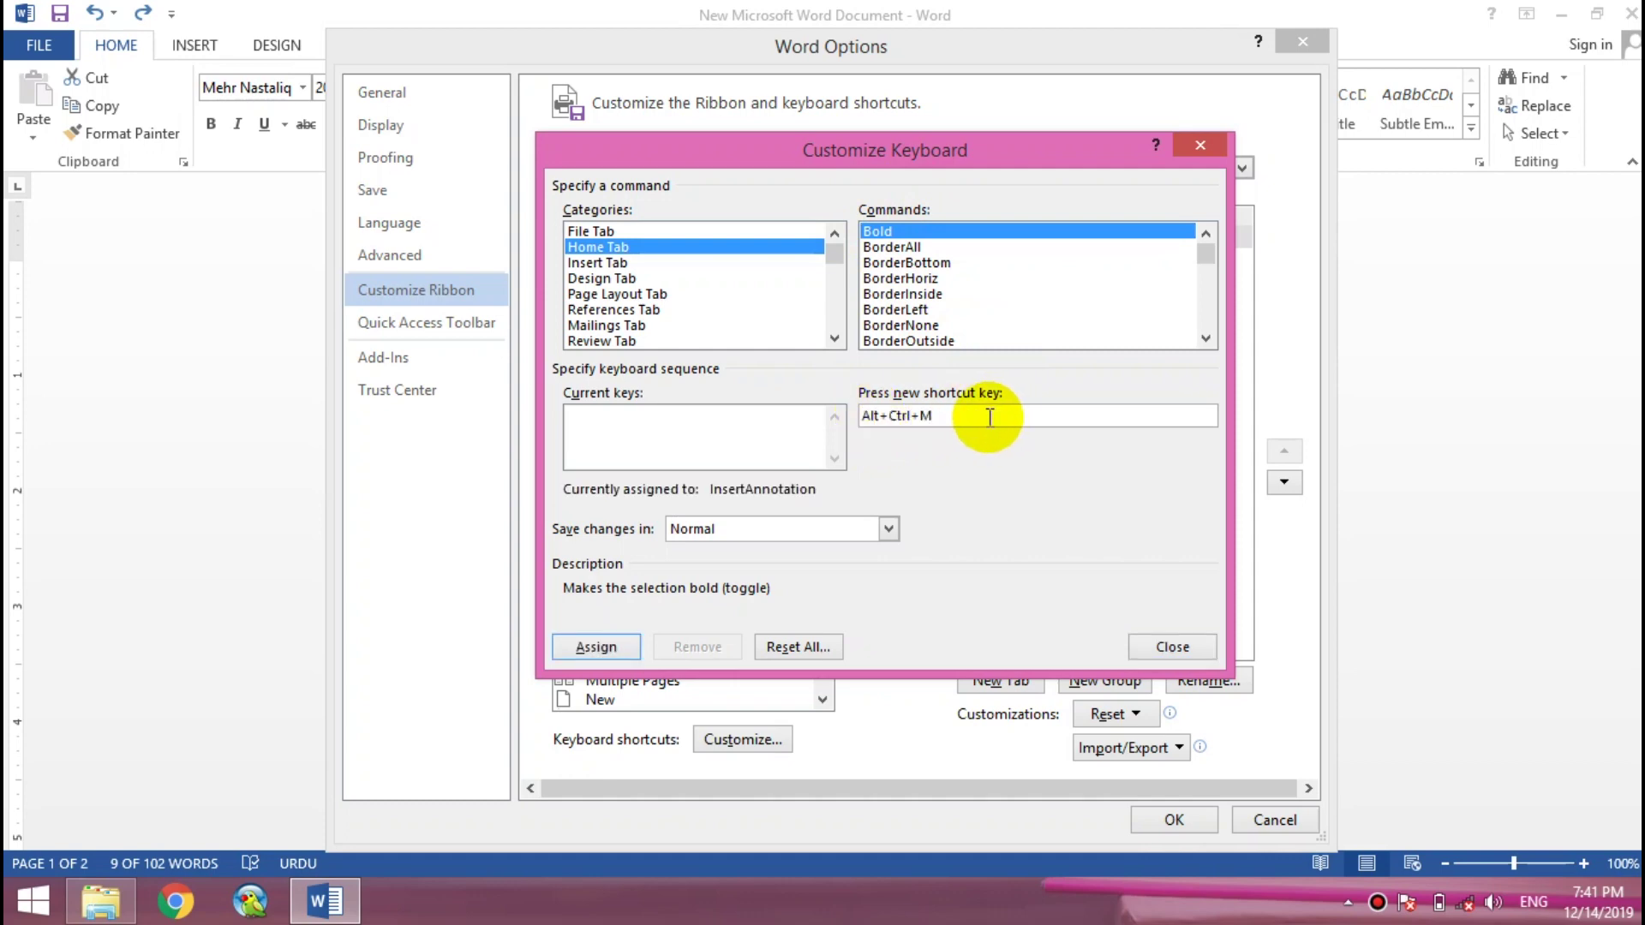
left_click(597, 647)
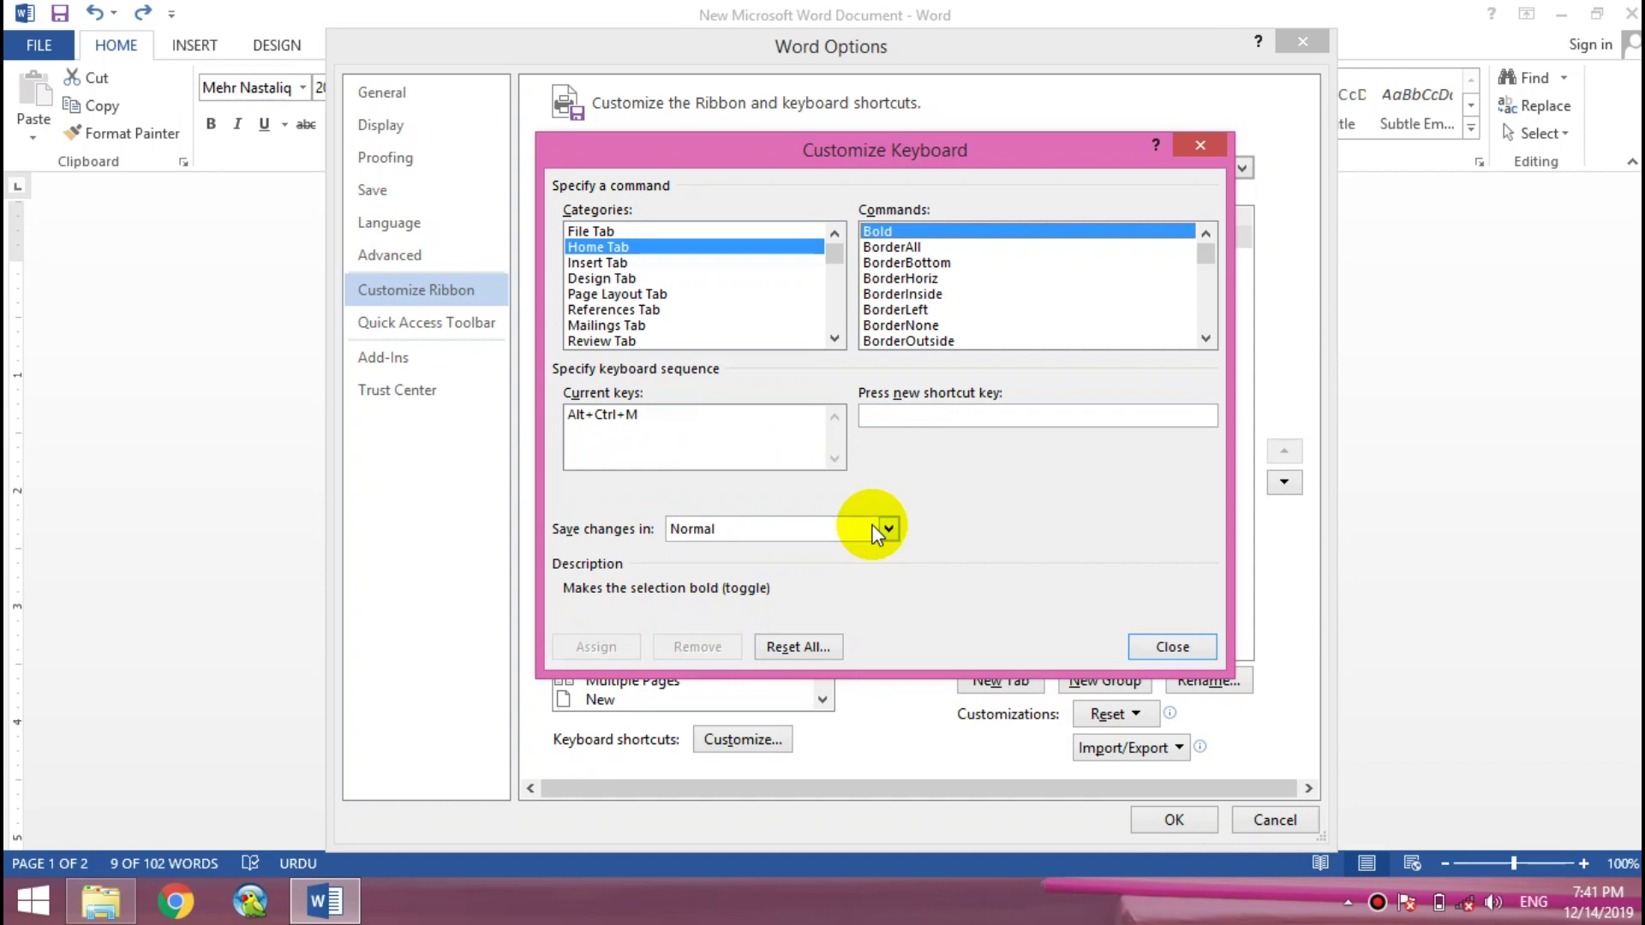
left_click(1174, 656)
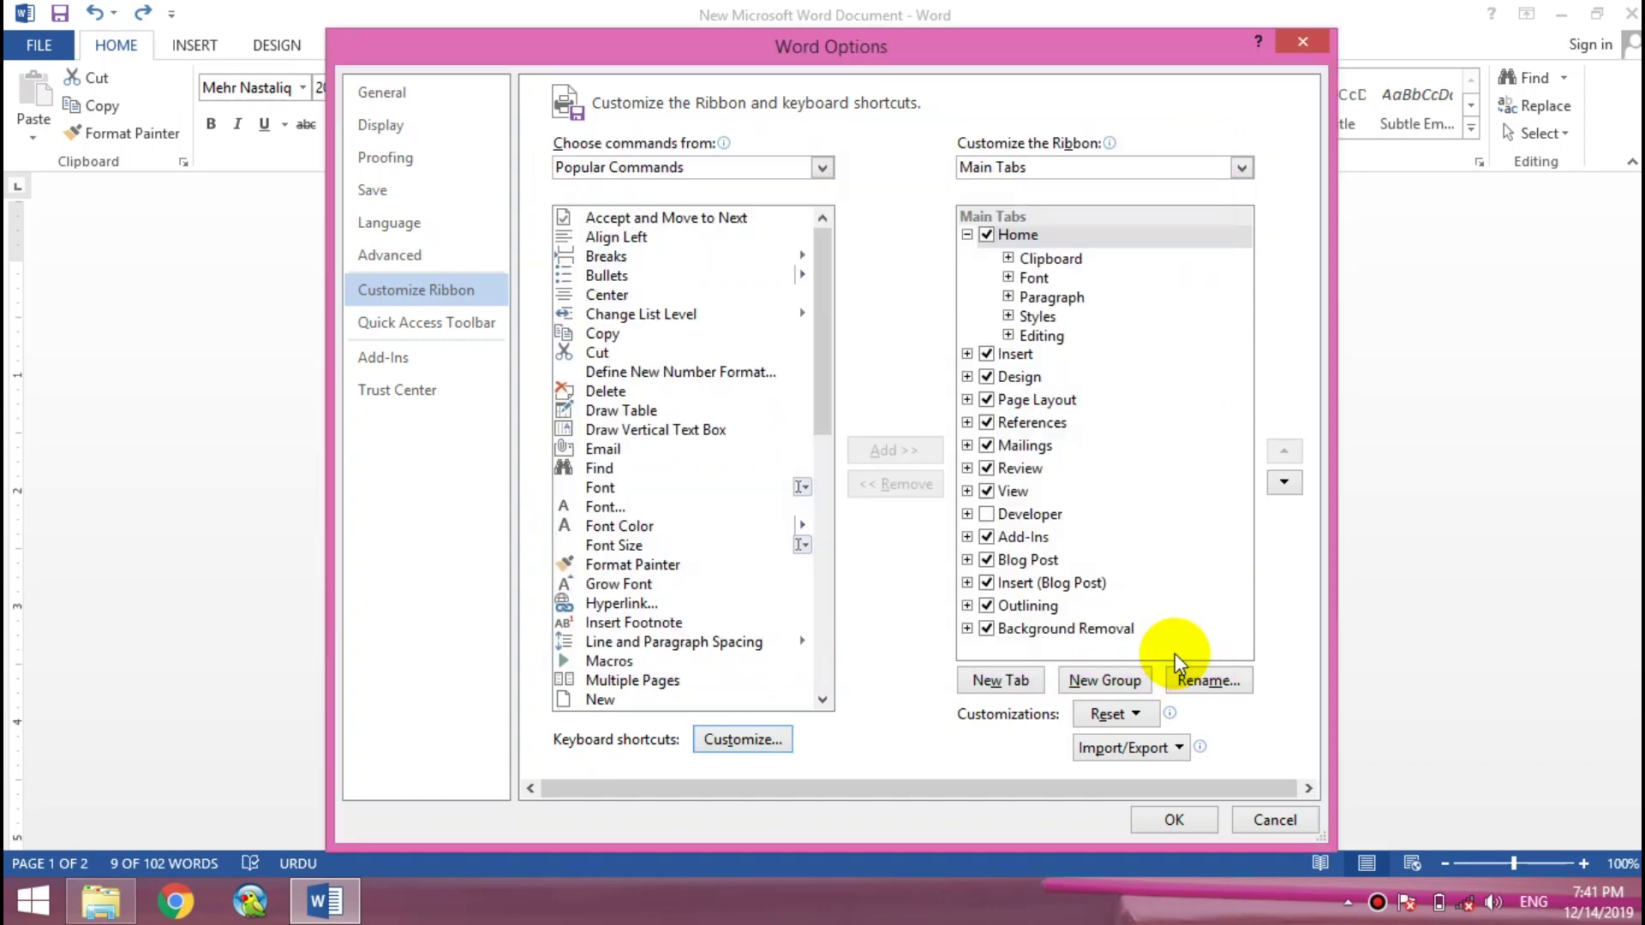
left_click(1174, 820)
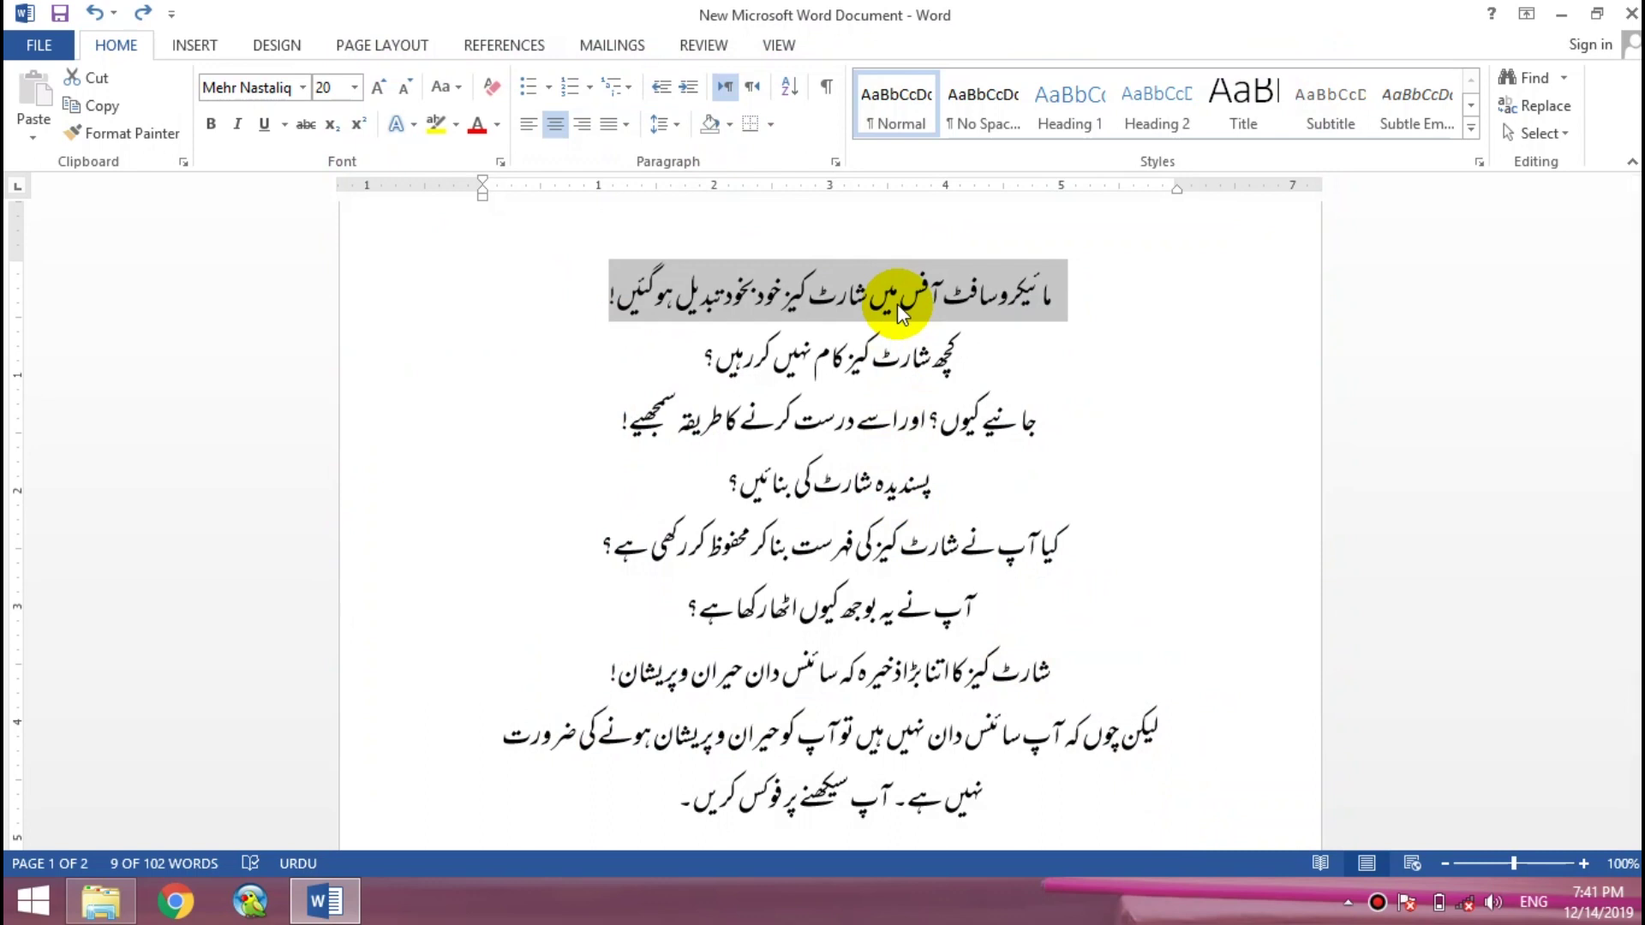
Toggle bold on and off several times on the selected first Urdu line, ending with it bold.
key("ctrl+b")
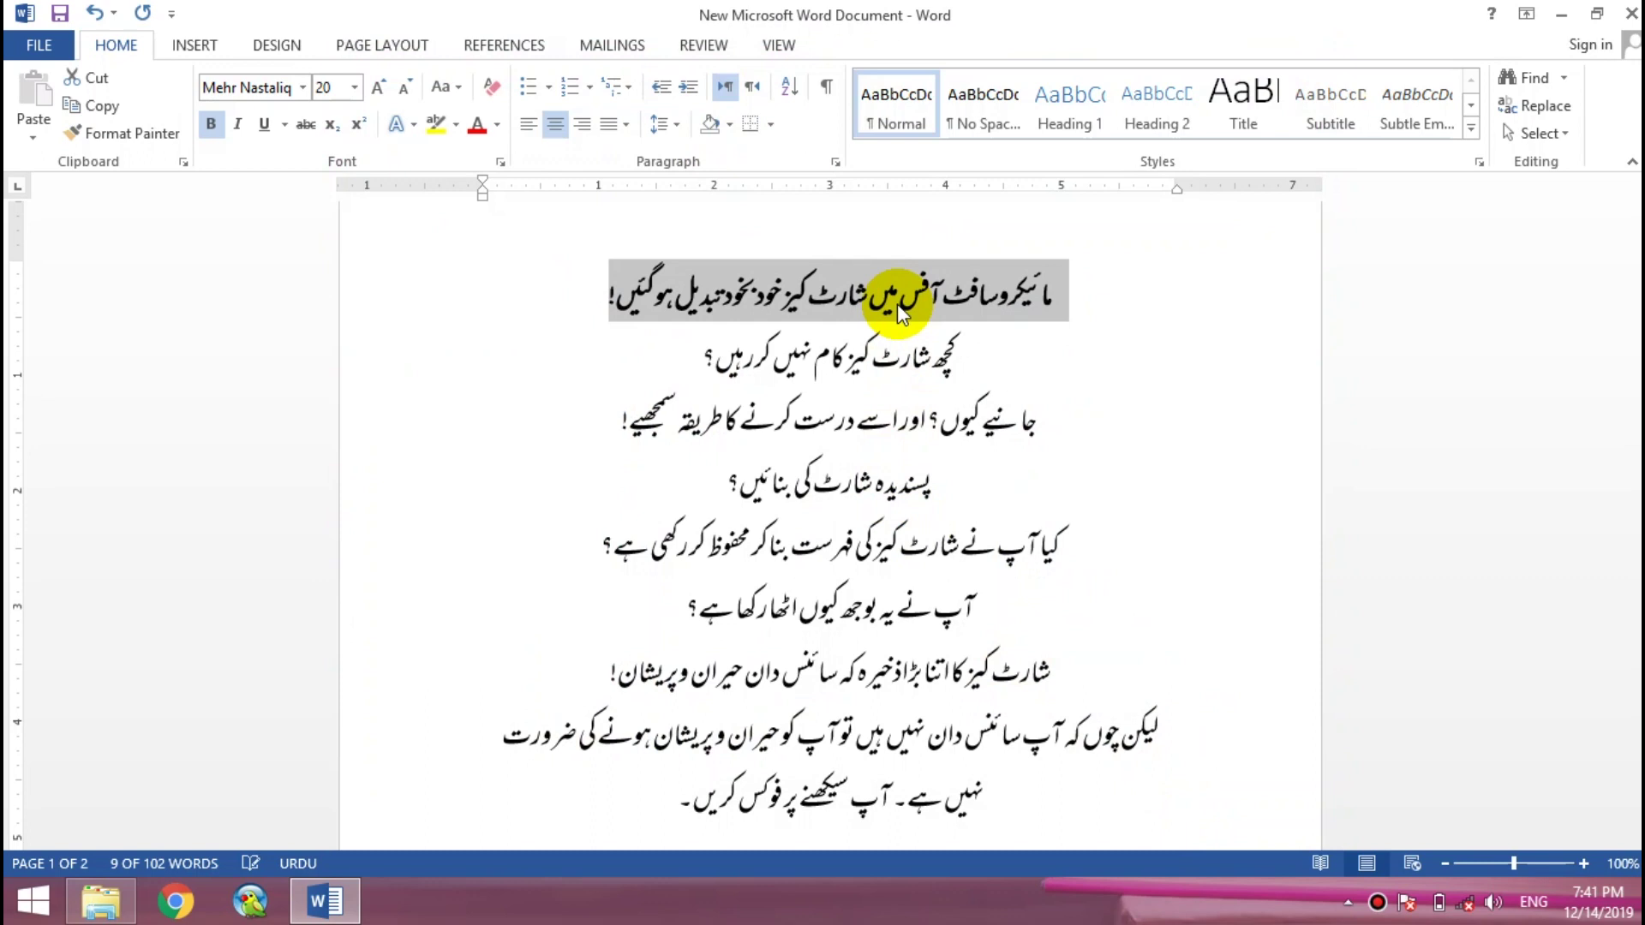
key("ctrl+b")
key("ctrl+b")
key("ctrl+b")
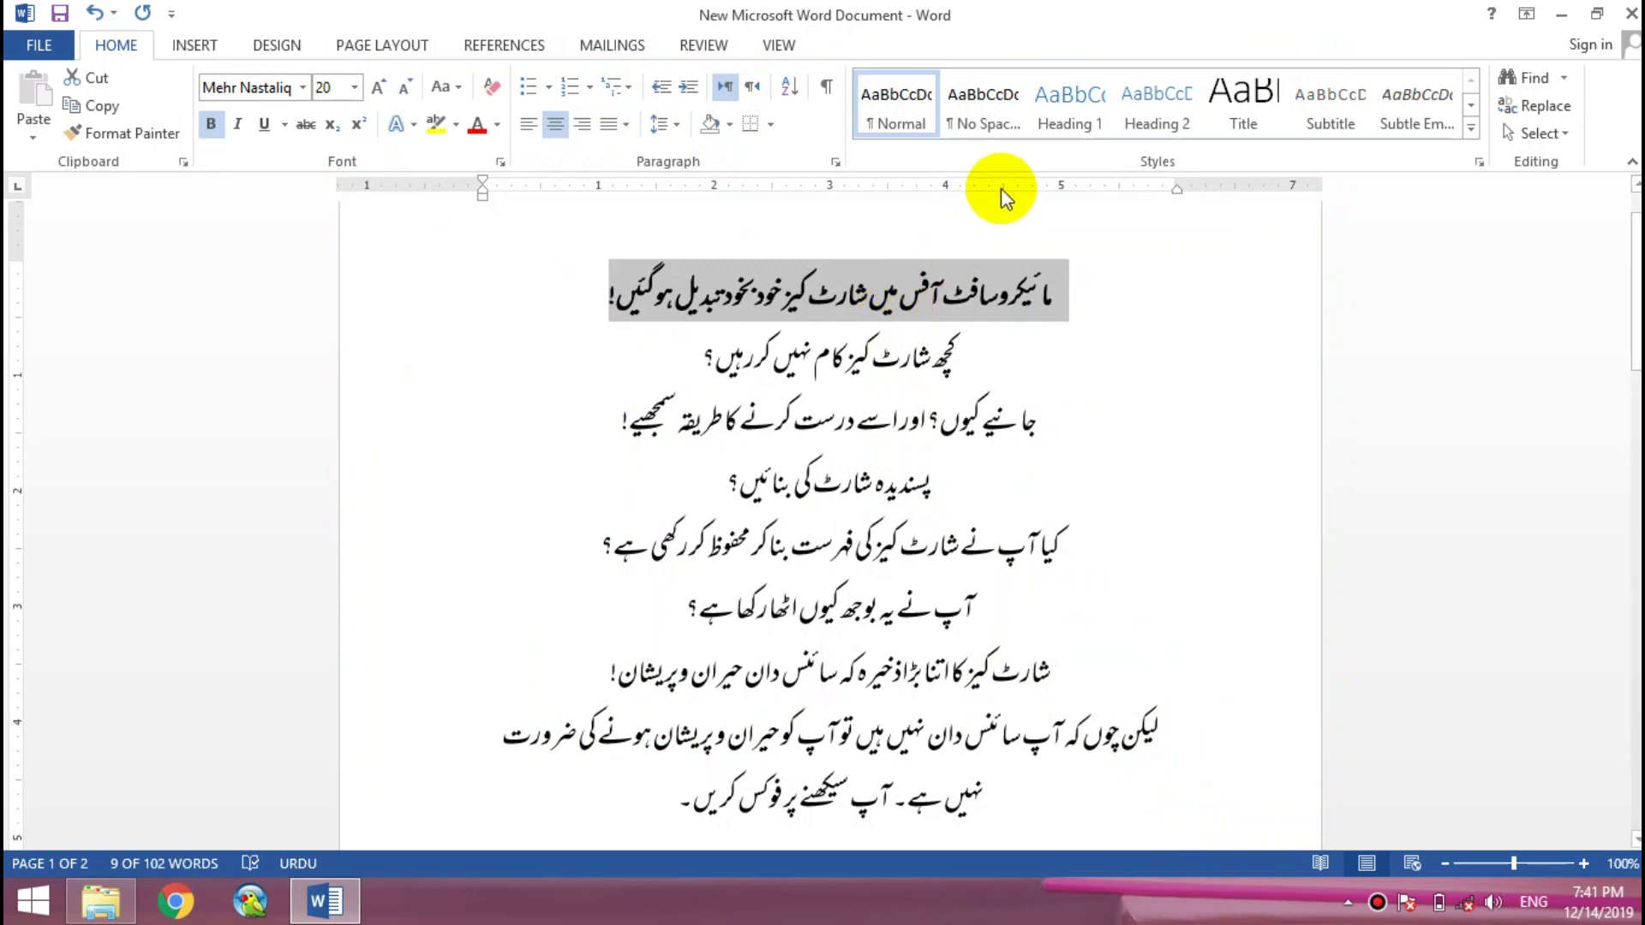
Reset all keyboard shortcut assignments in Normal to their defaults.
right_click(1009, 157)
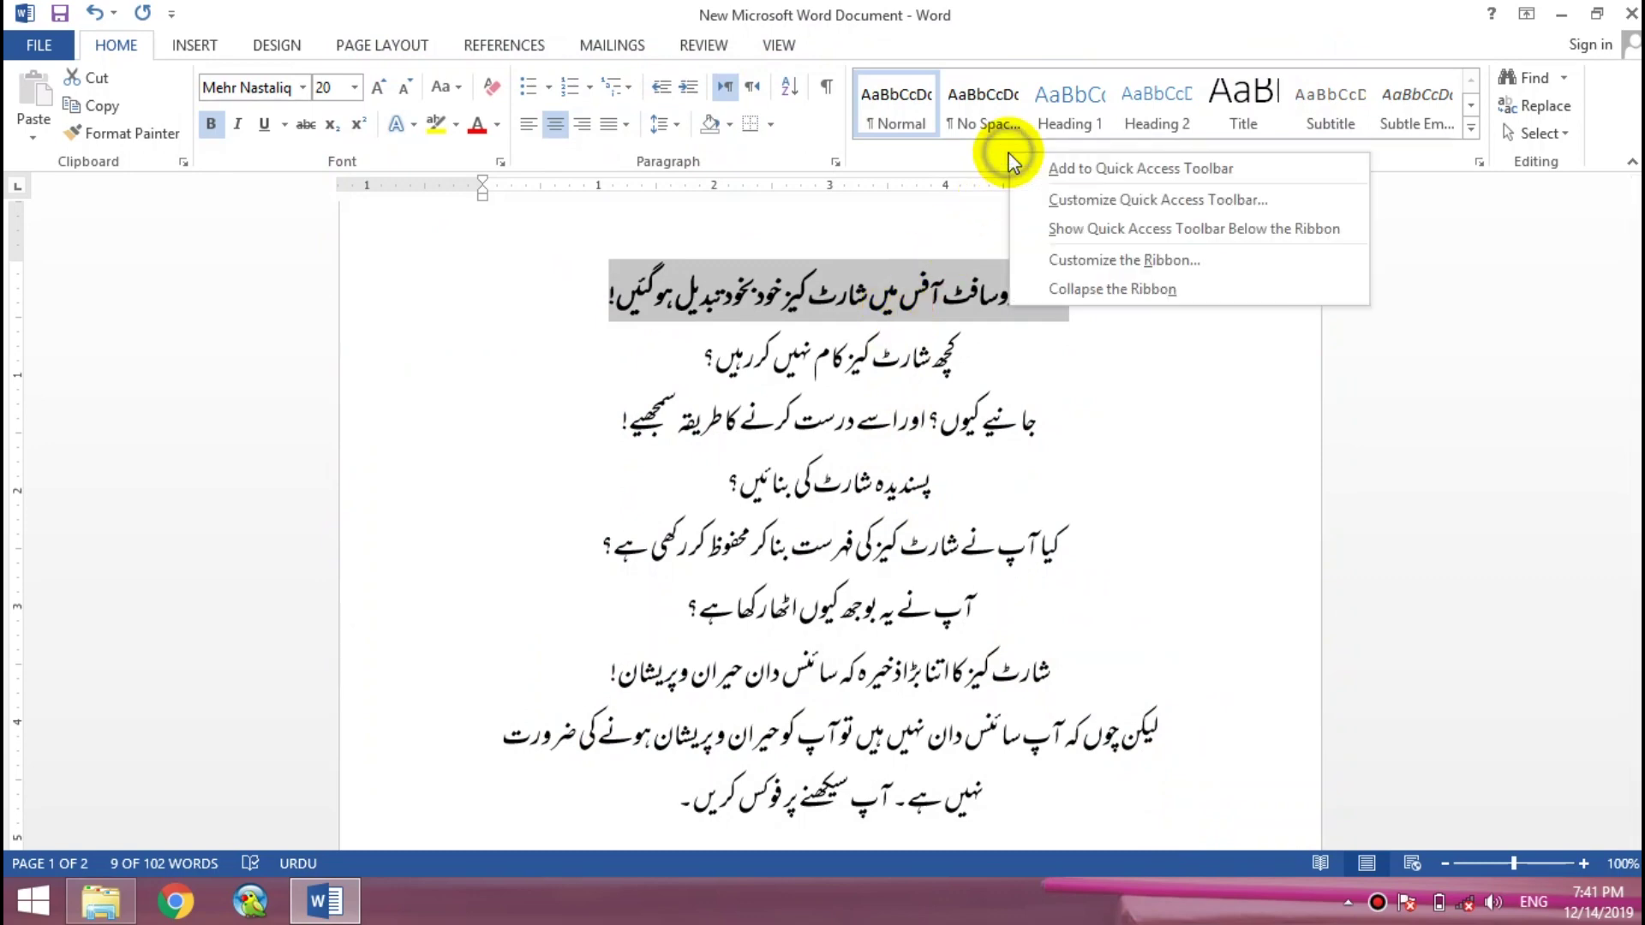
left_click(1087, 256)
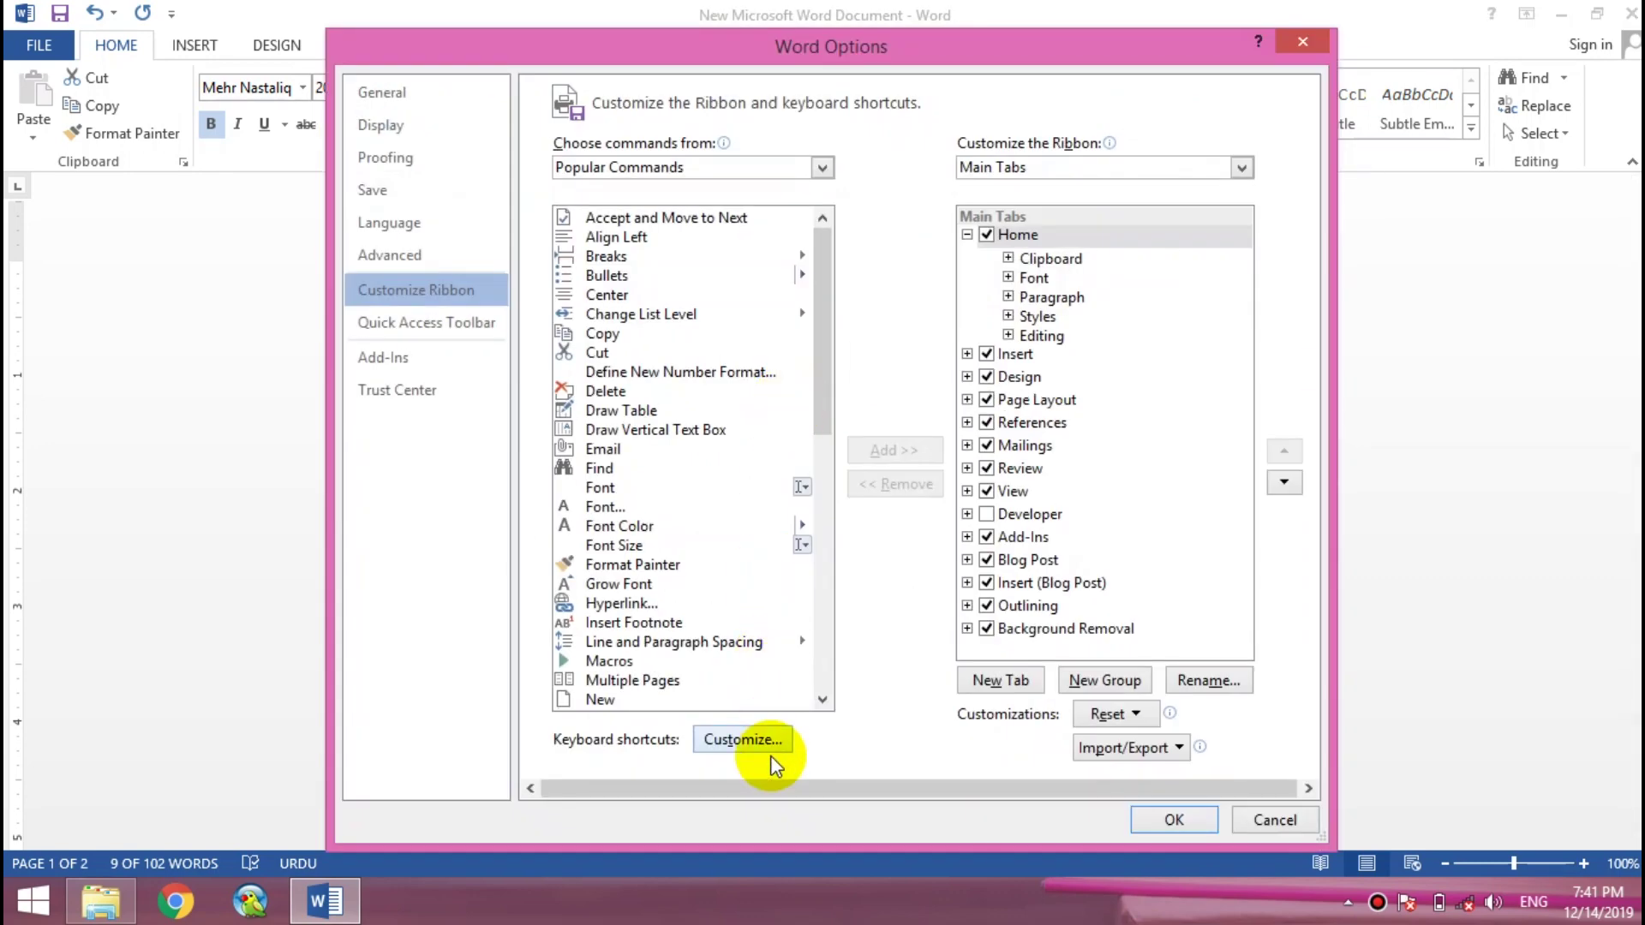
left_click(769, 754)
left_click(820, 645)
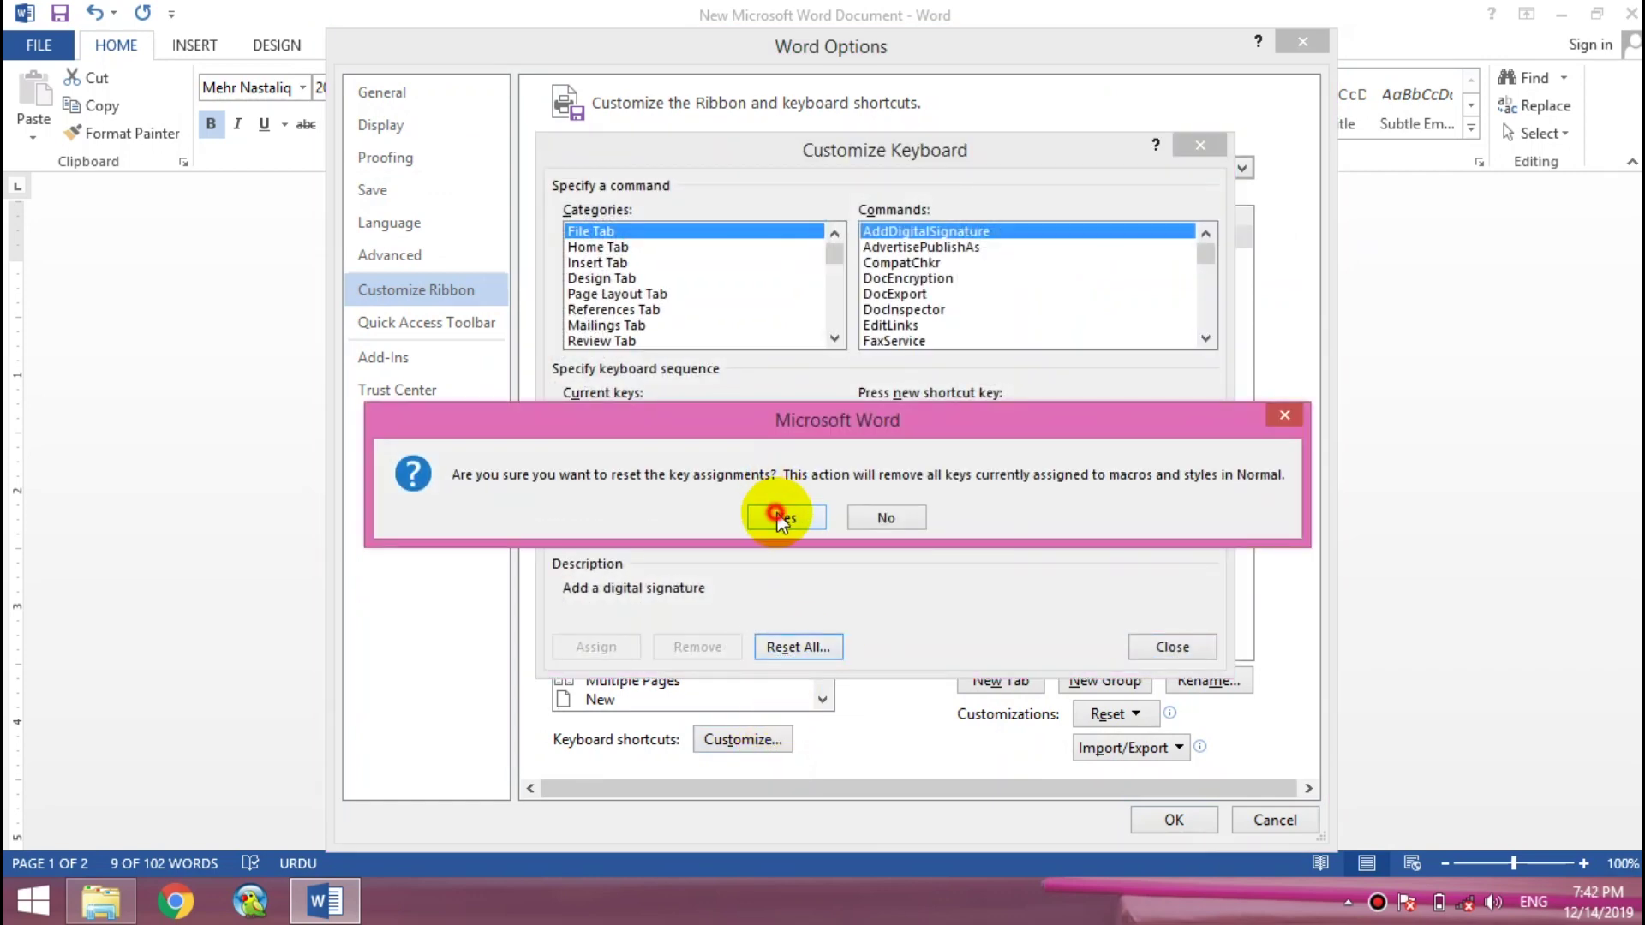
left_click(779, 519)
Check the current shortcut keys of the Bold command in the Home Tab category after the reset.
left_click(596, 246)
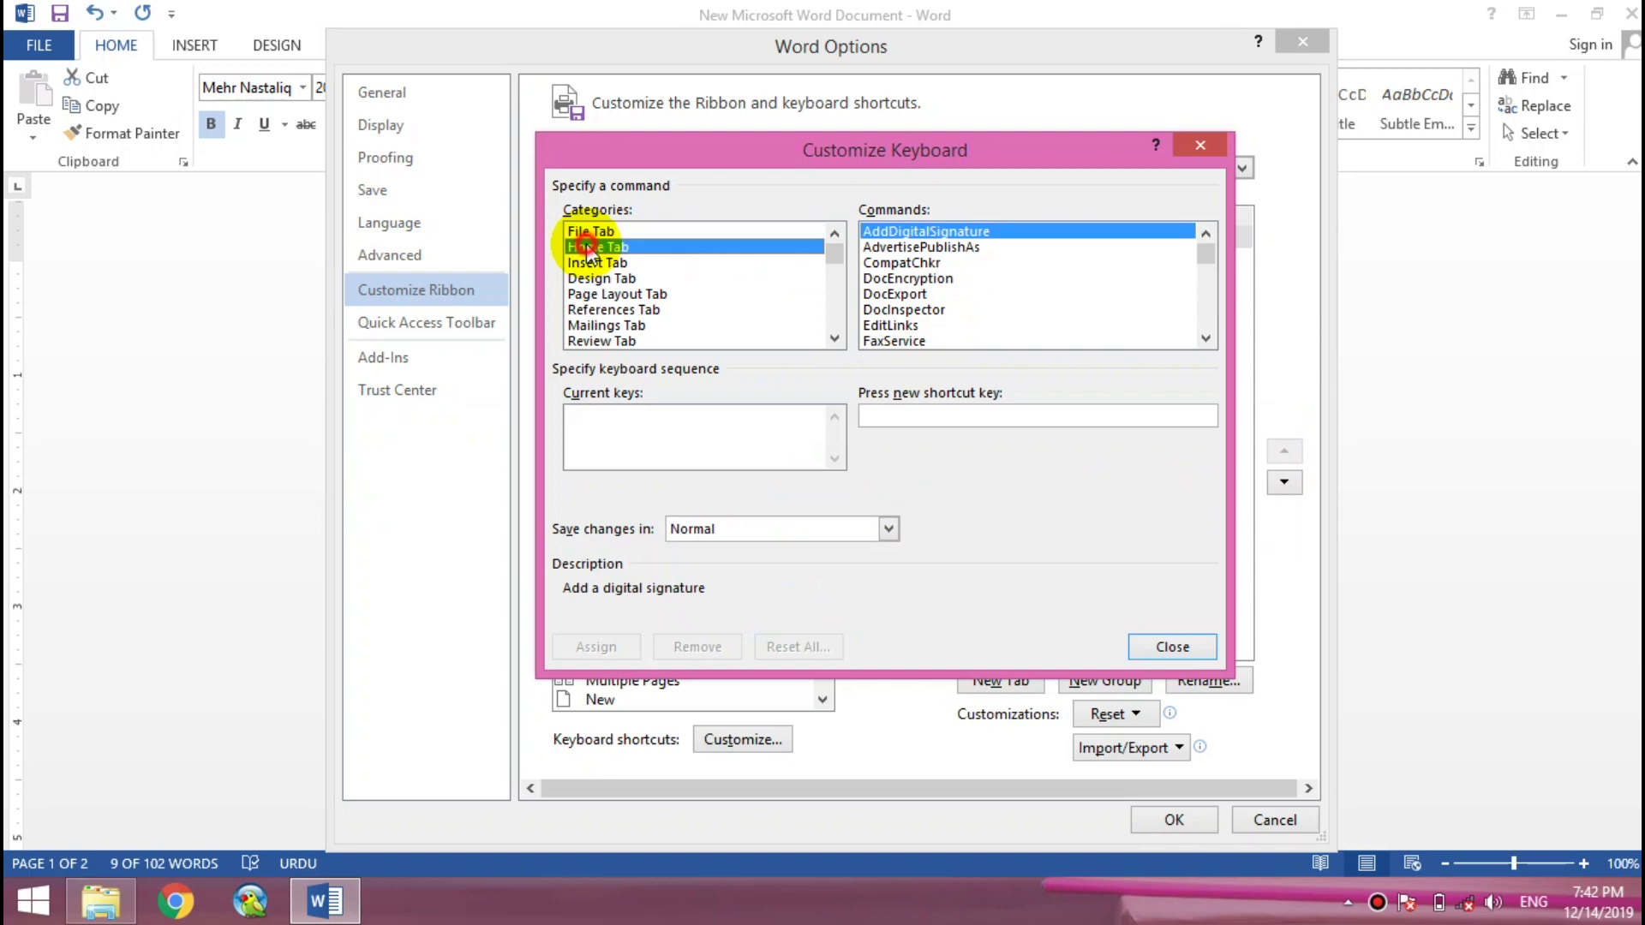
left_click(883, 231)
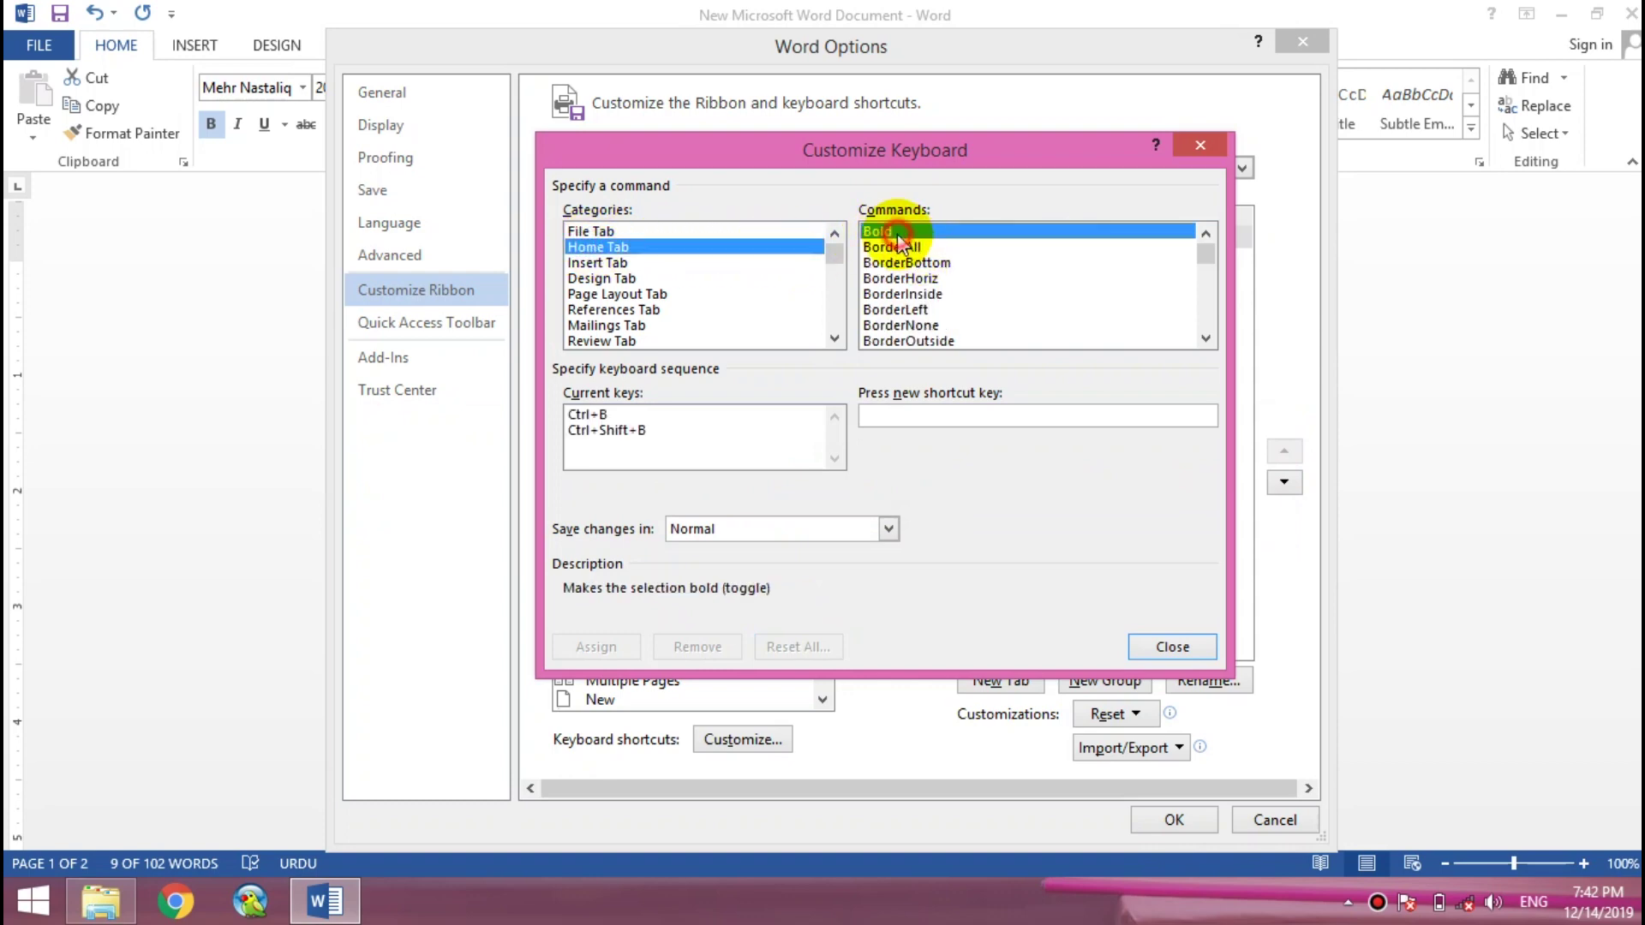
left_click(587, 415)
left_click(602, 430)
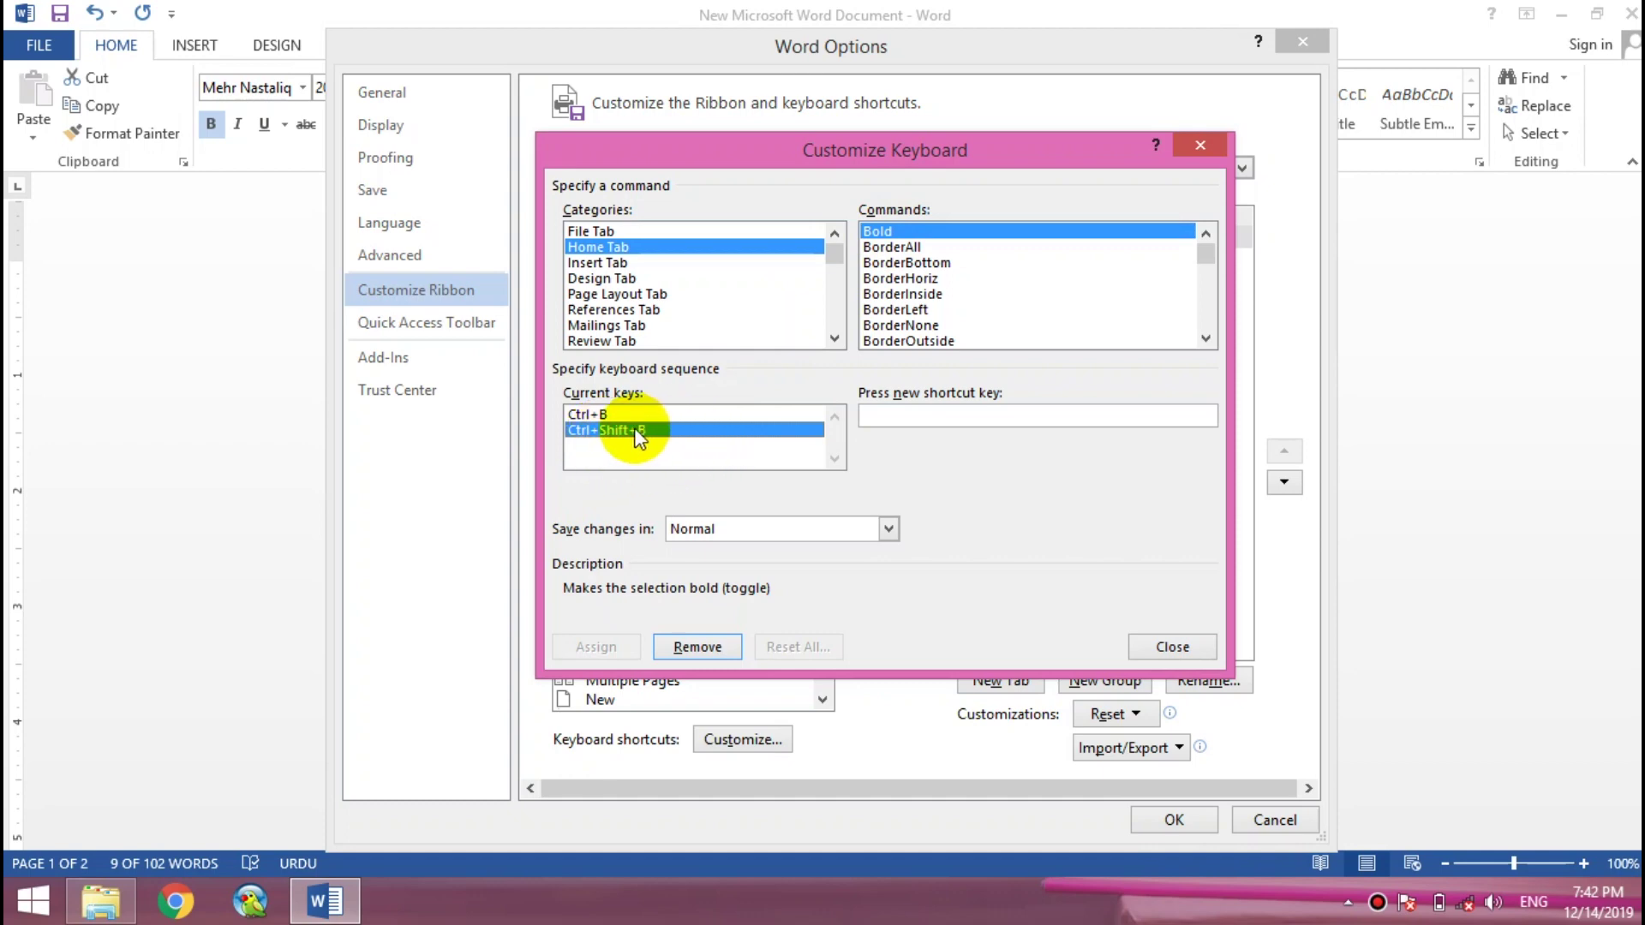
left_click(612, 416)
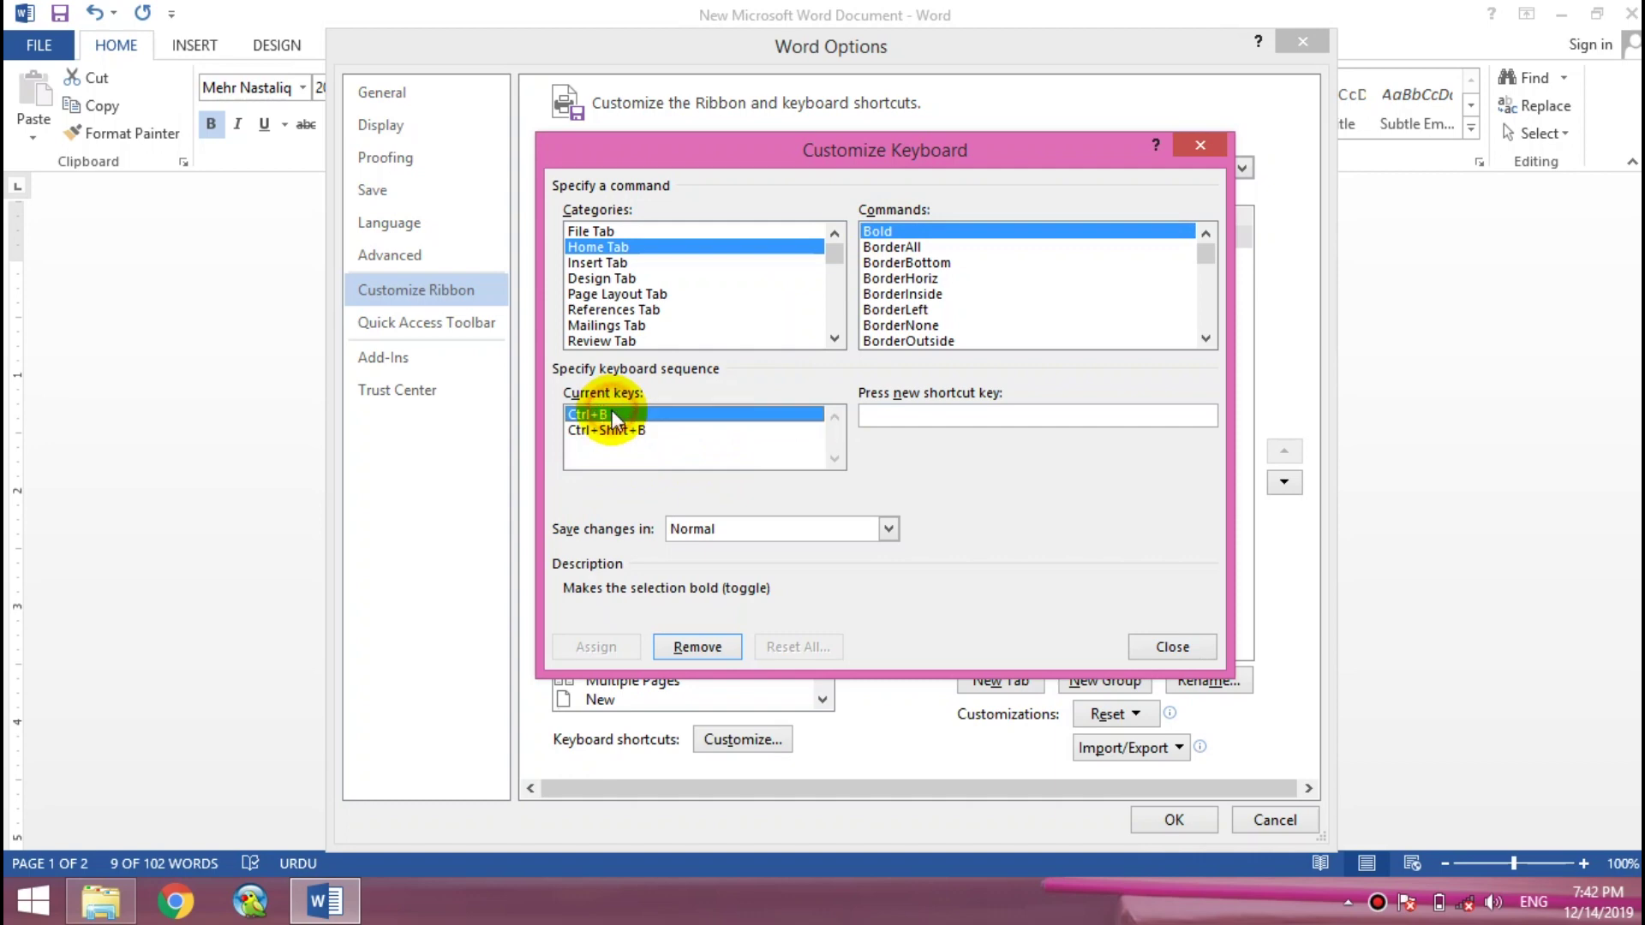
Look through the Insert Tab and Design Tab commands in the keyboard customization and leave the options.
left_click(610, 263)
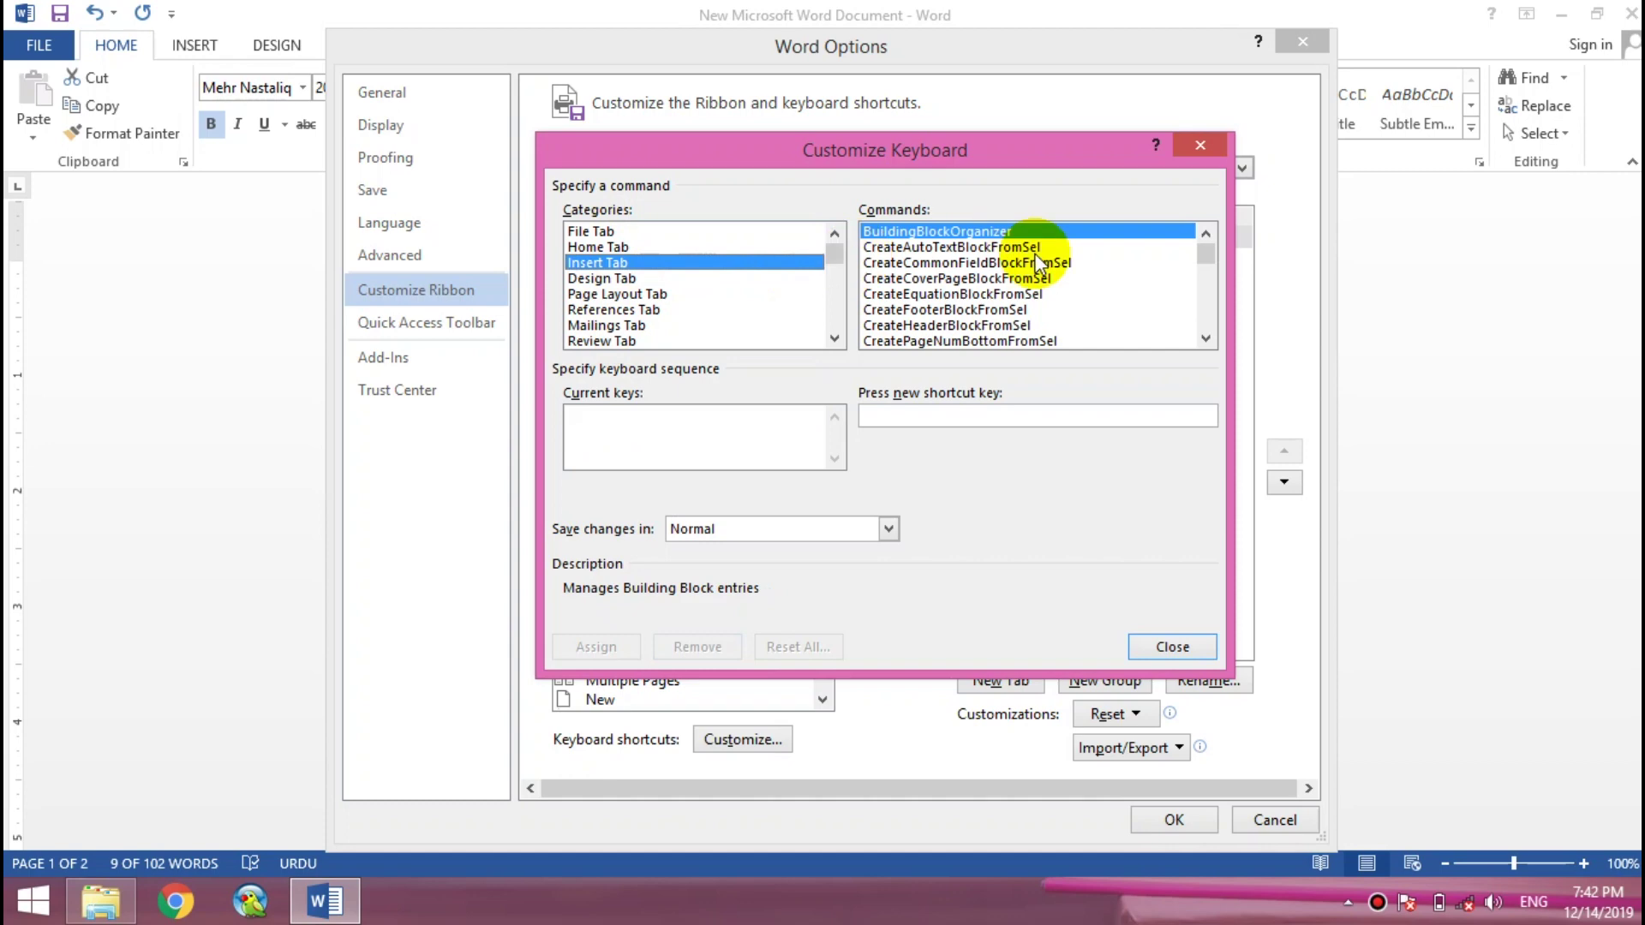
left_click(1204, 340)
left_click(1205, 340)
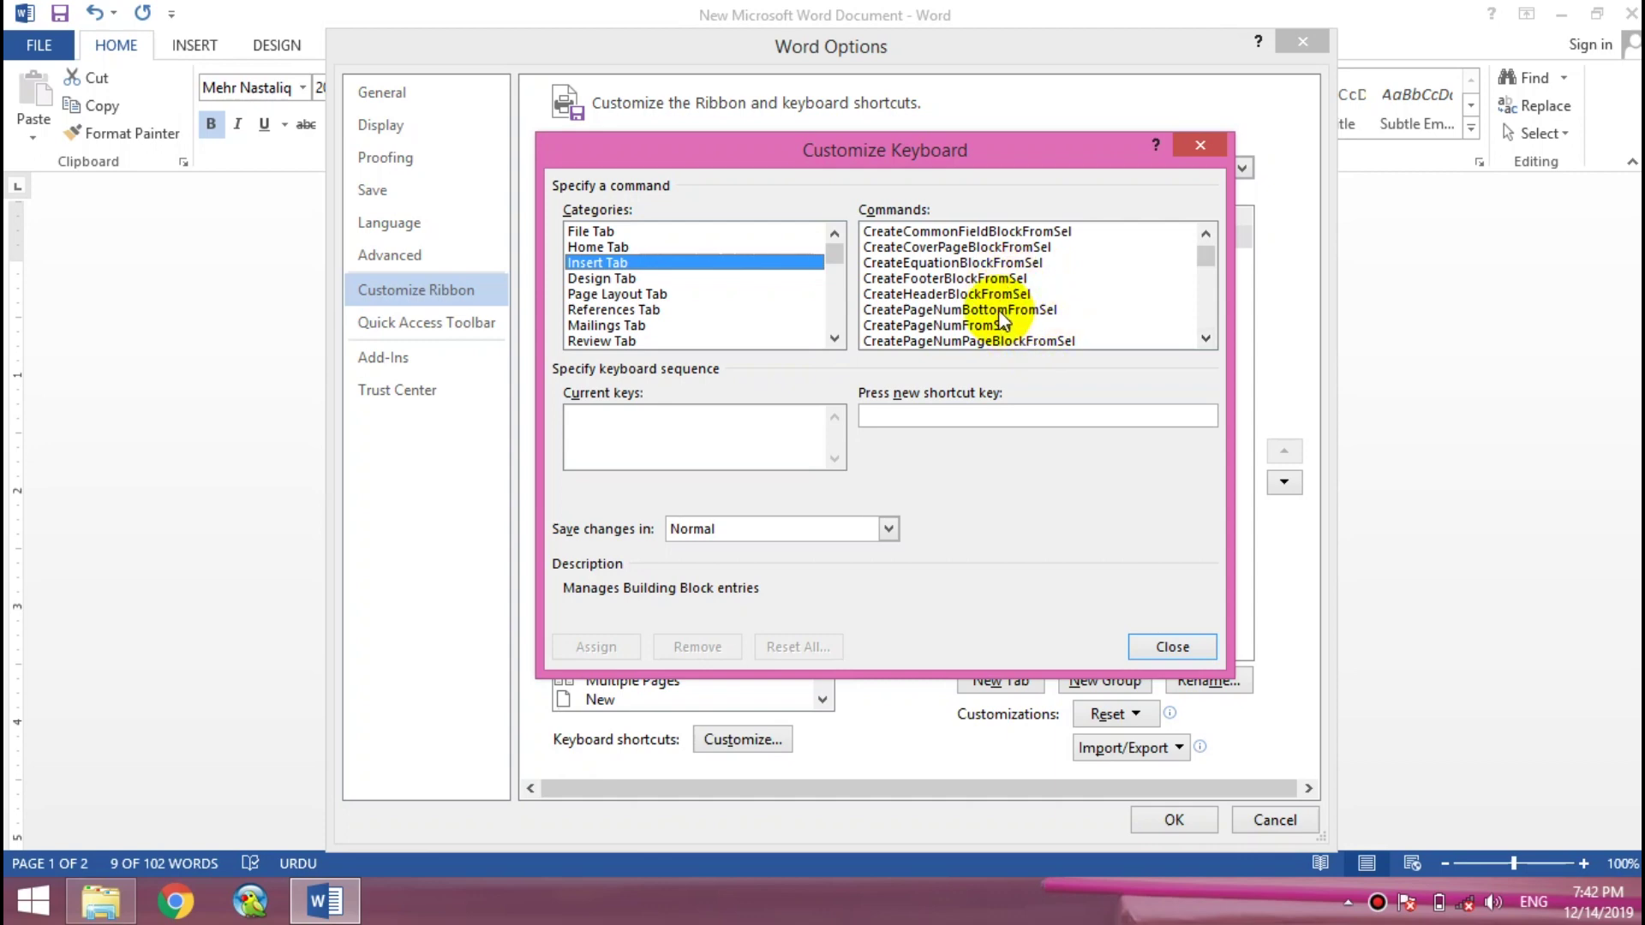
left_click(571, 279)
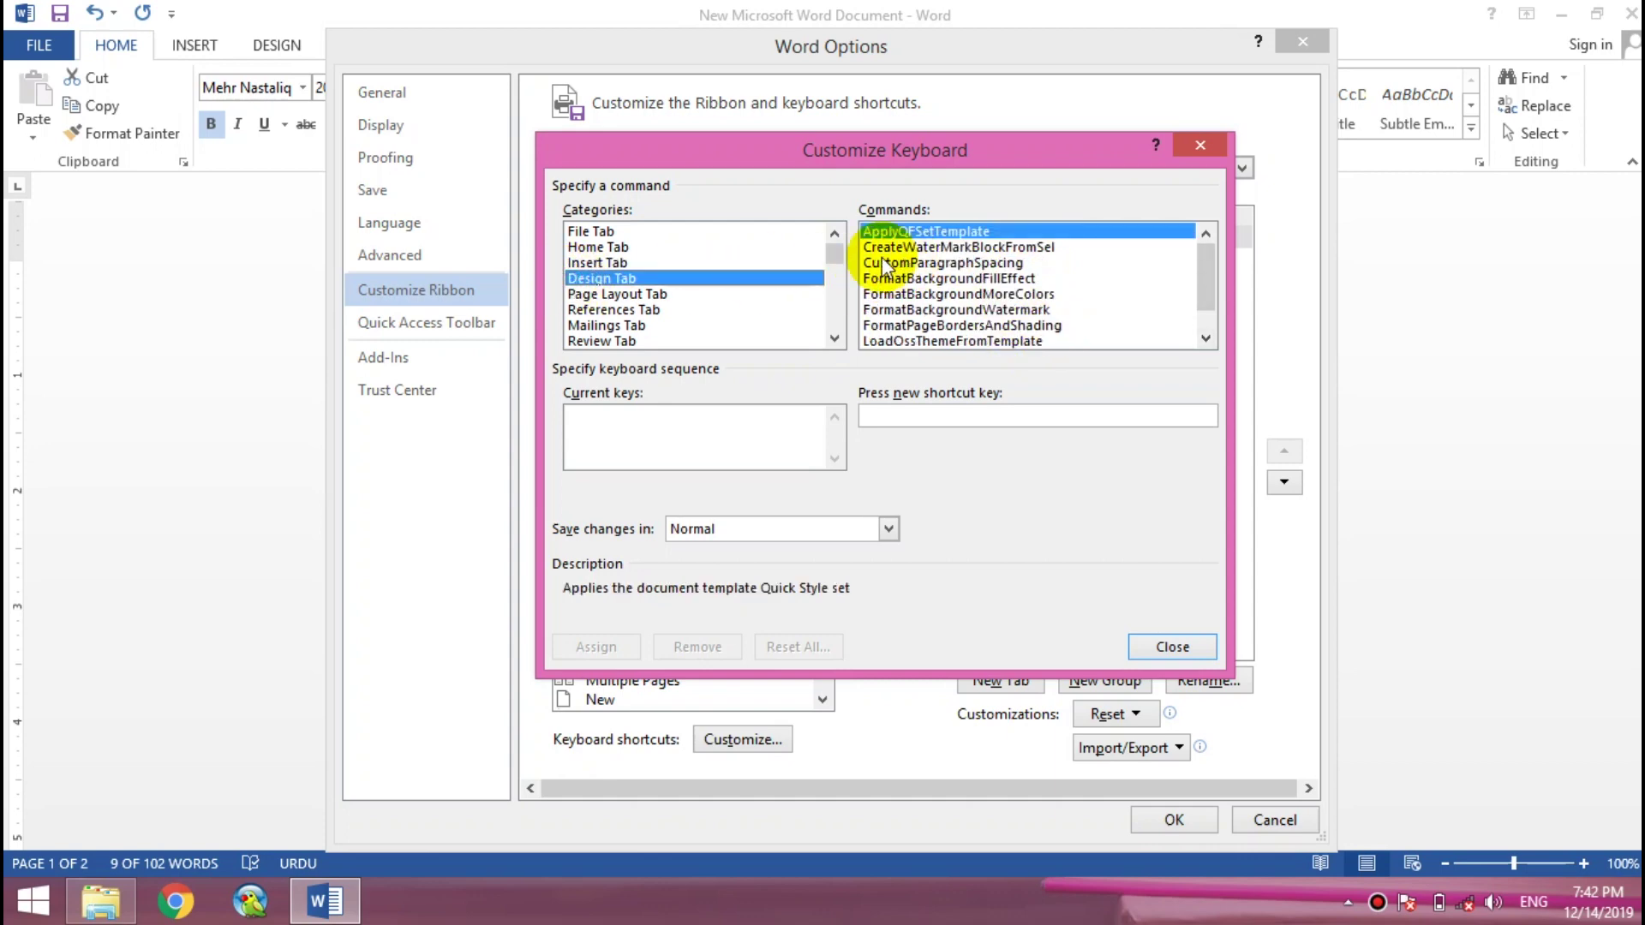
left_click(1215, 146)
left_click(1309, 40)
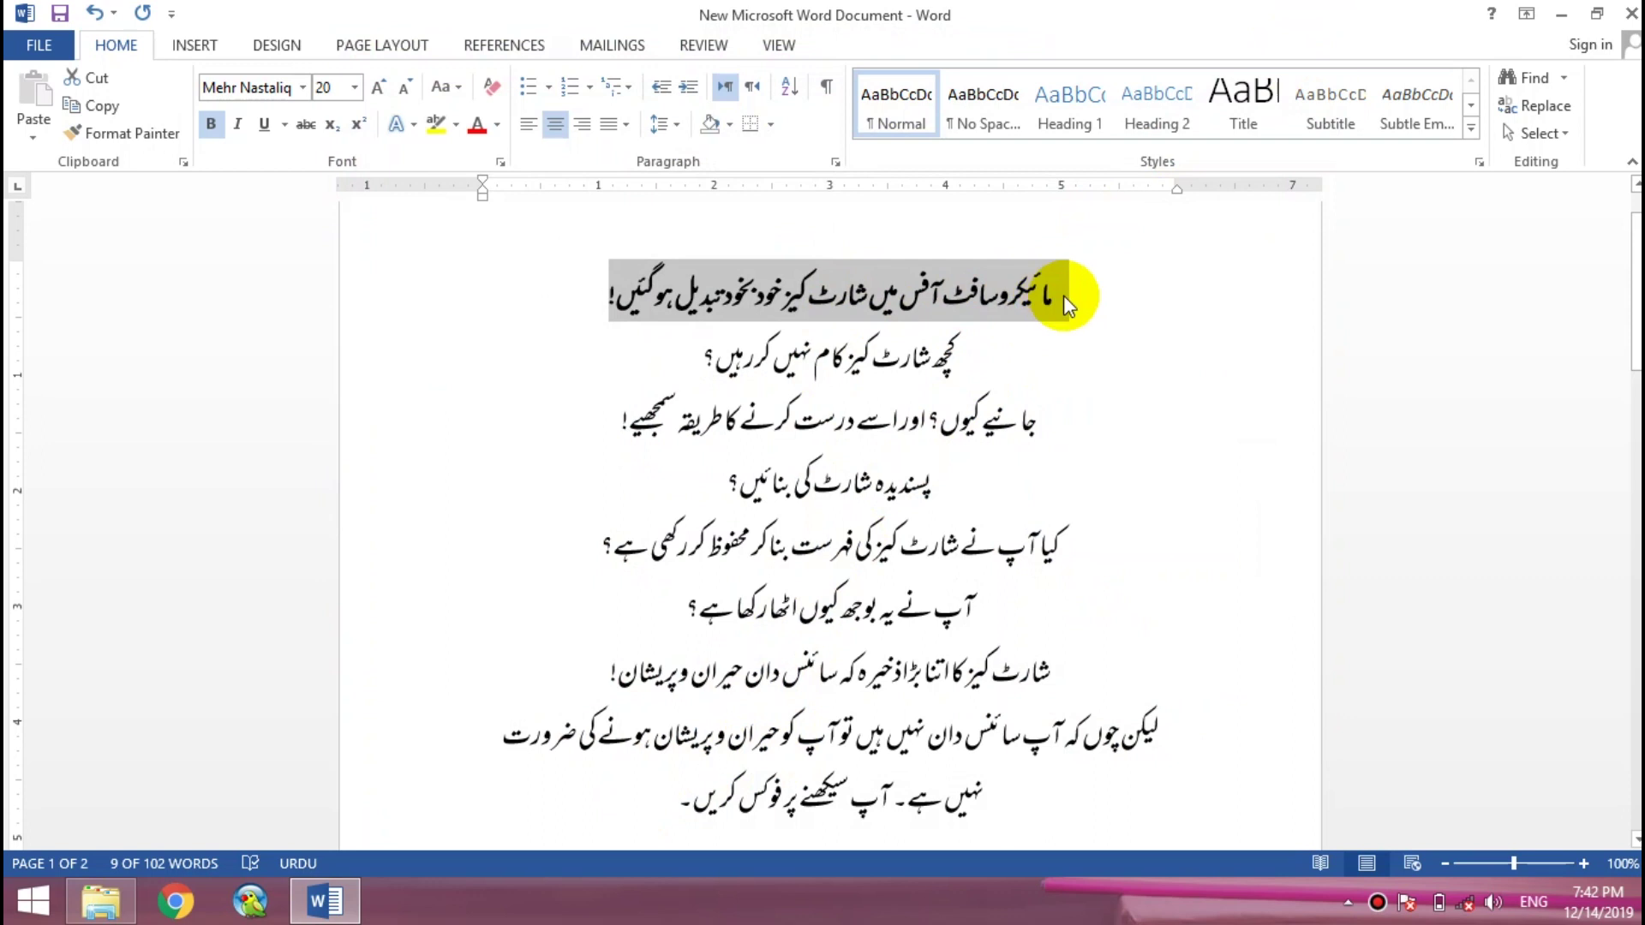
Align the first line of the Urdu text to the left.
left_click(1110, 306)
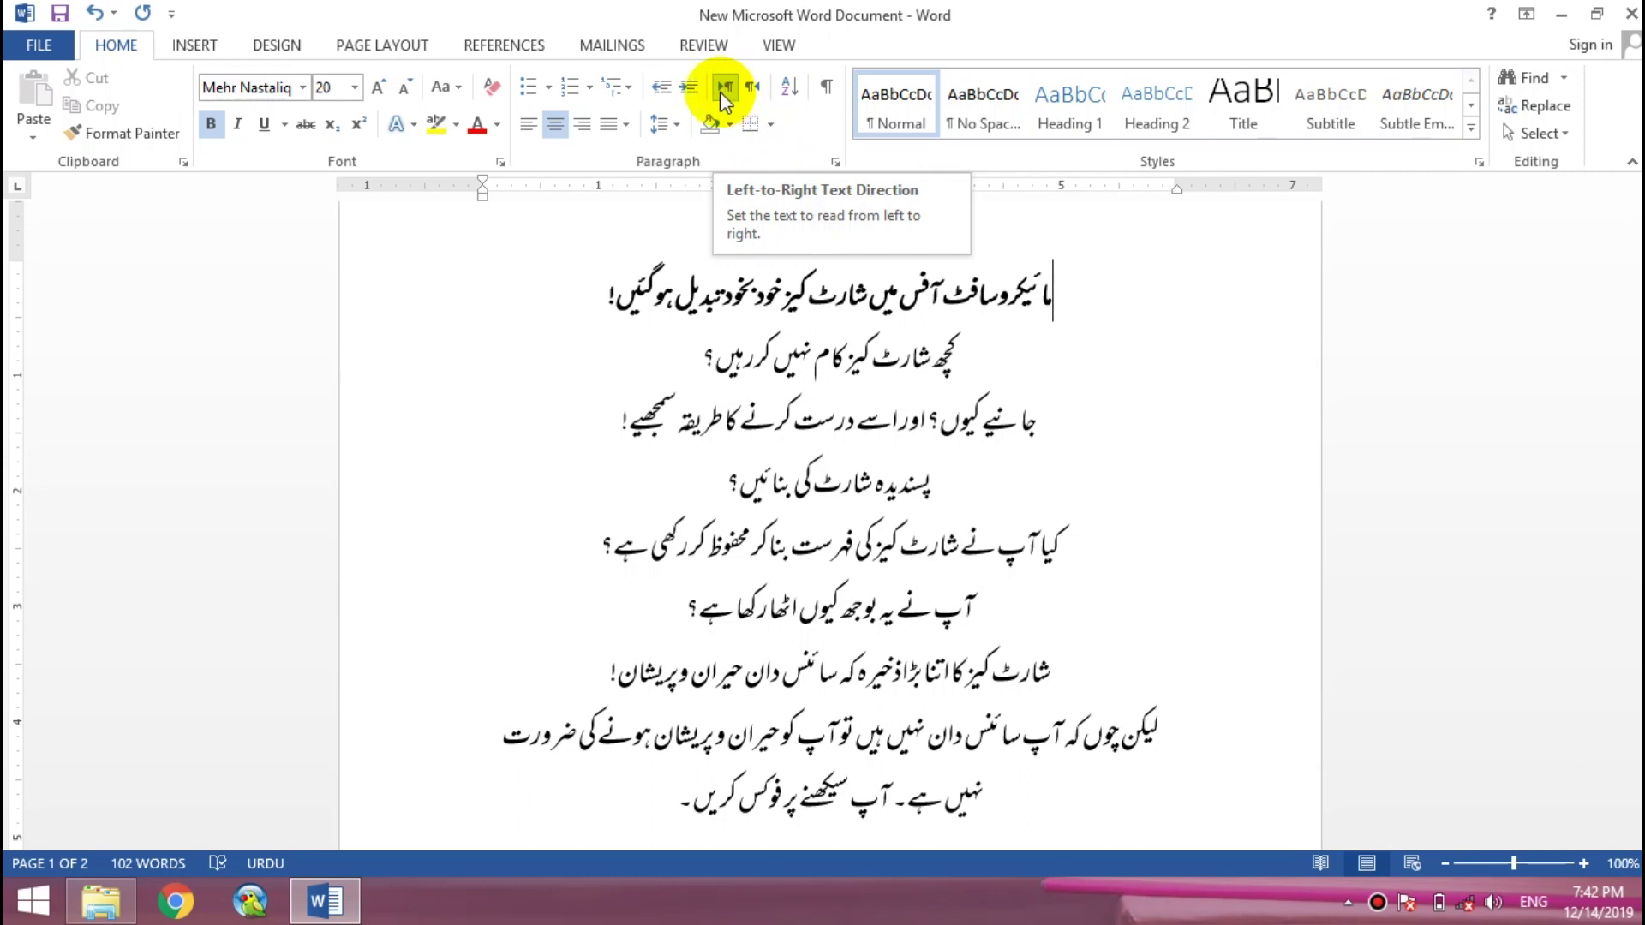
left_click(527, 125)
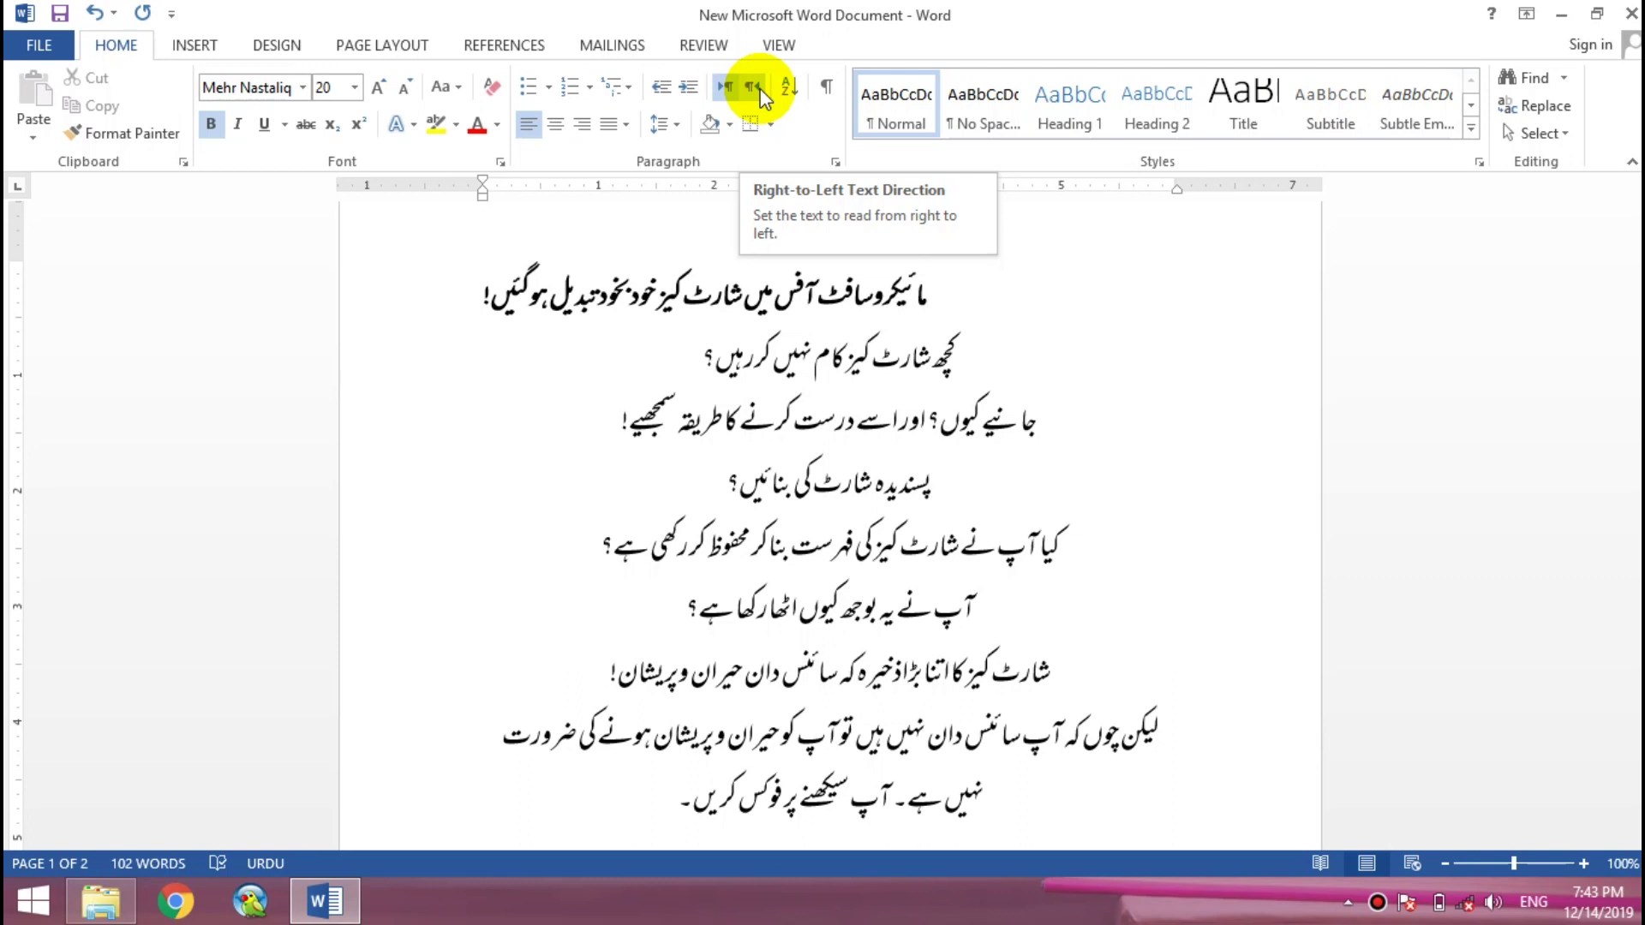
Switch the first Urdu line to right-to-left text direction and return it to left-to-right.
left_click(805, 295)
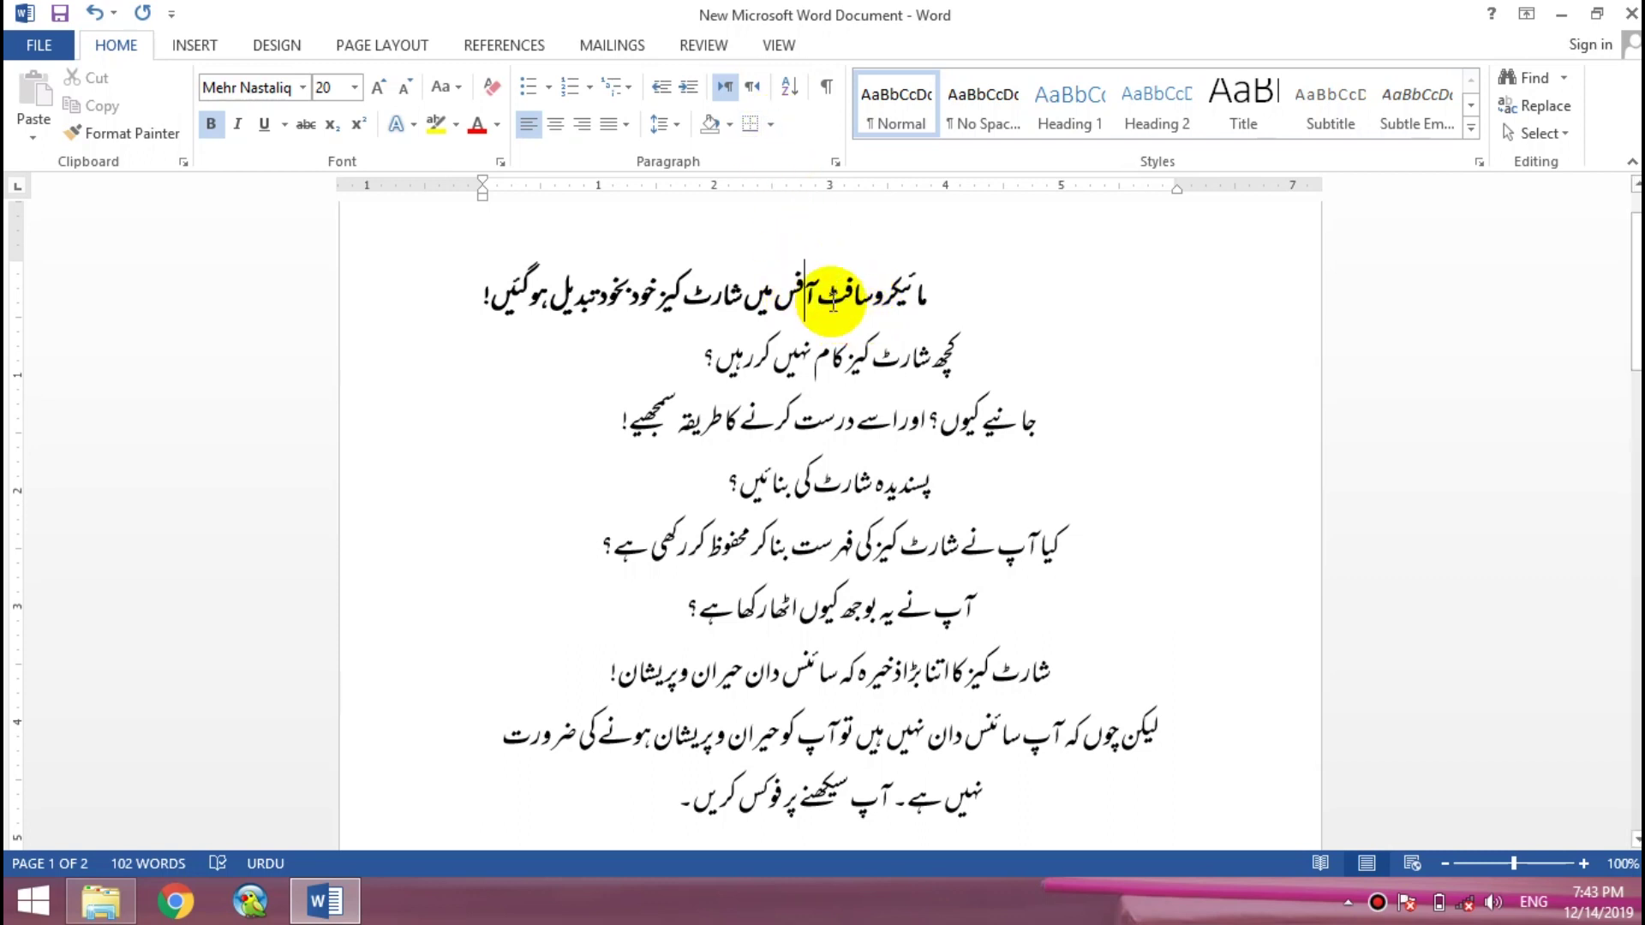
left_click(753, 87)
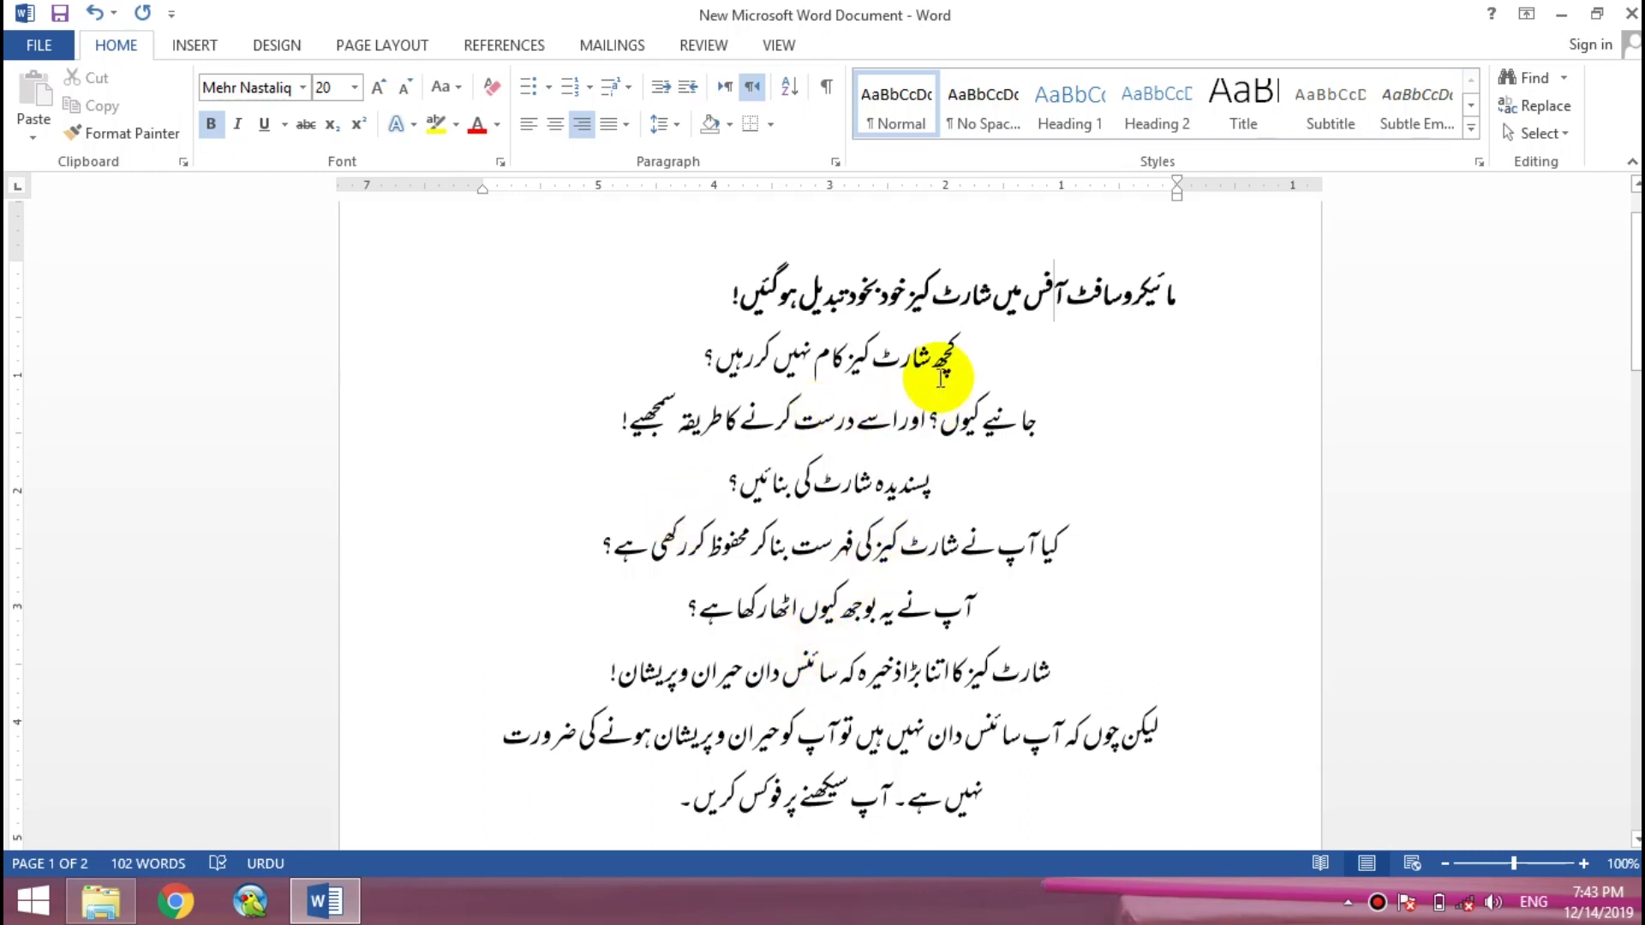
left_click(720, 89)
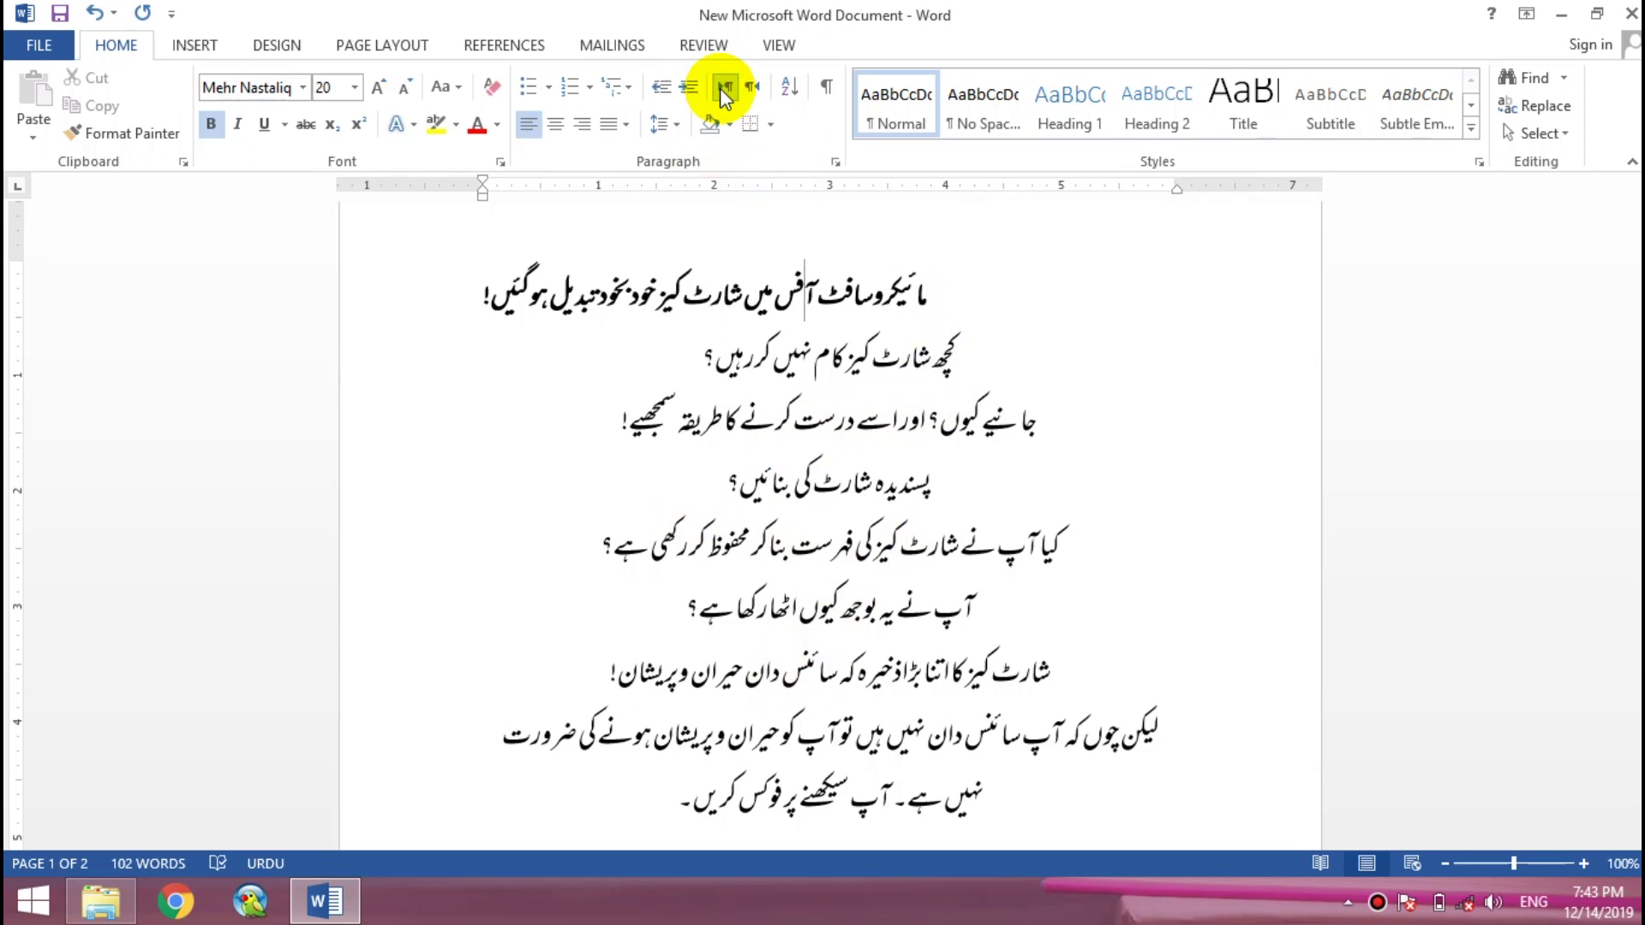
left_click(765, 289)
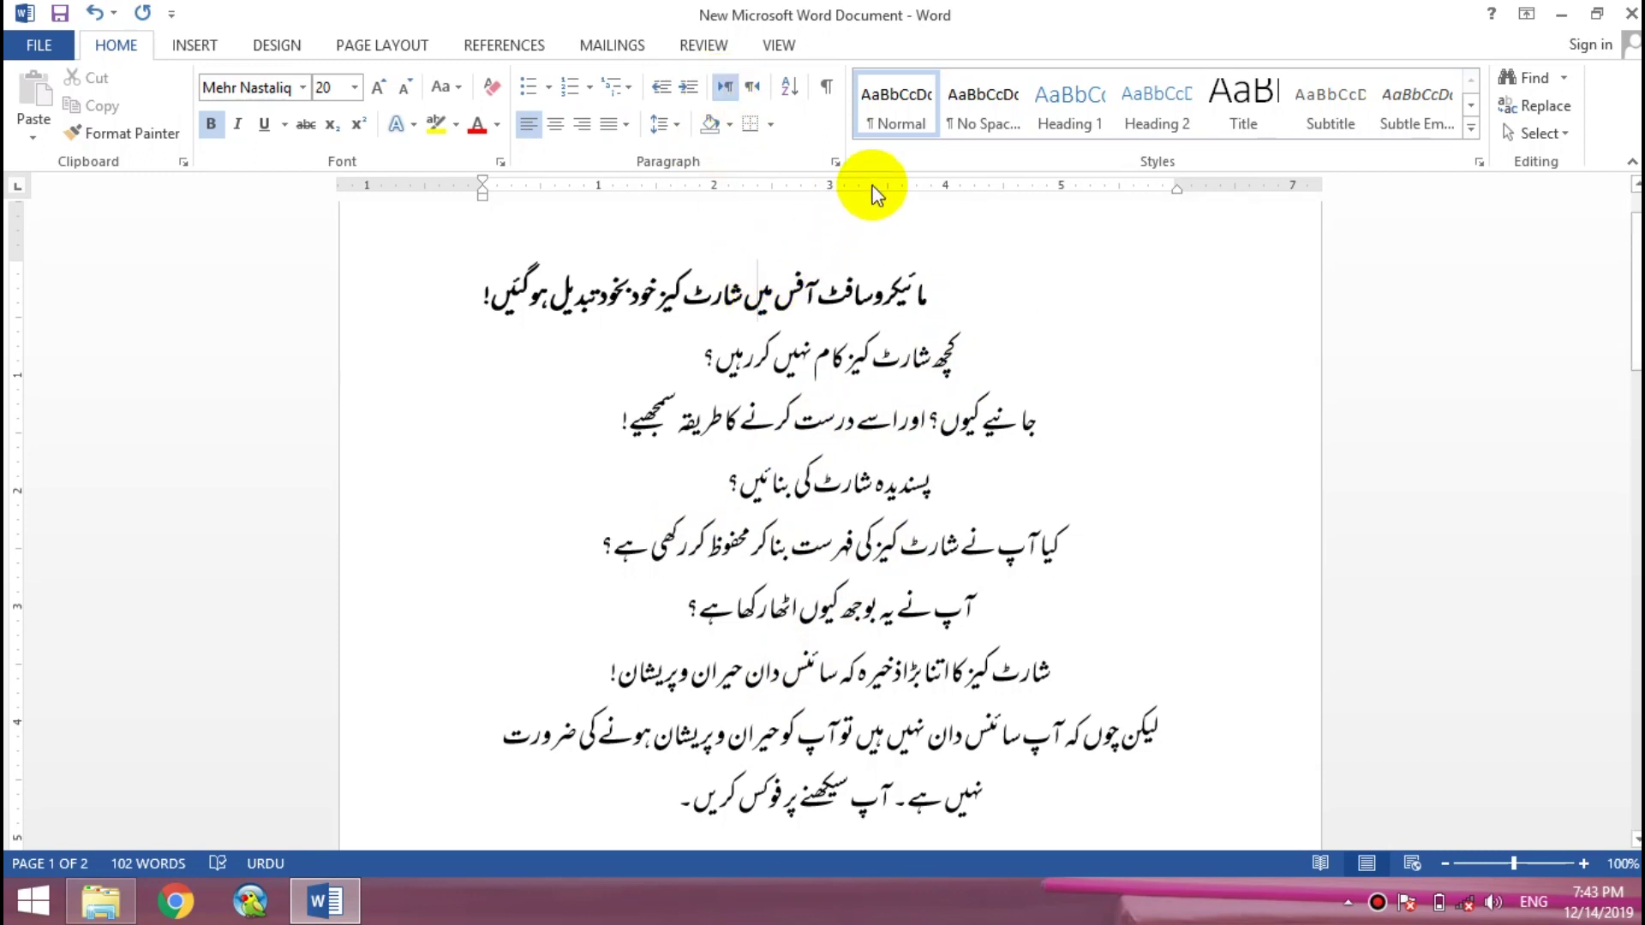
right_click(866, 144)
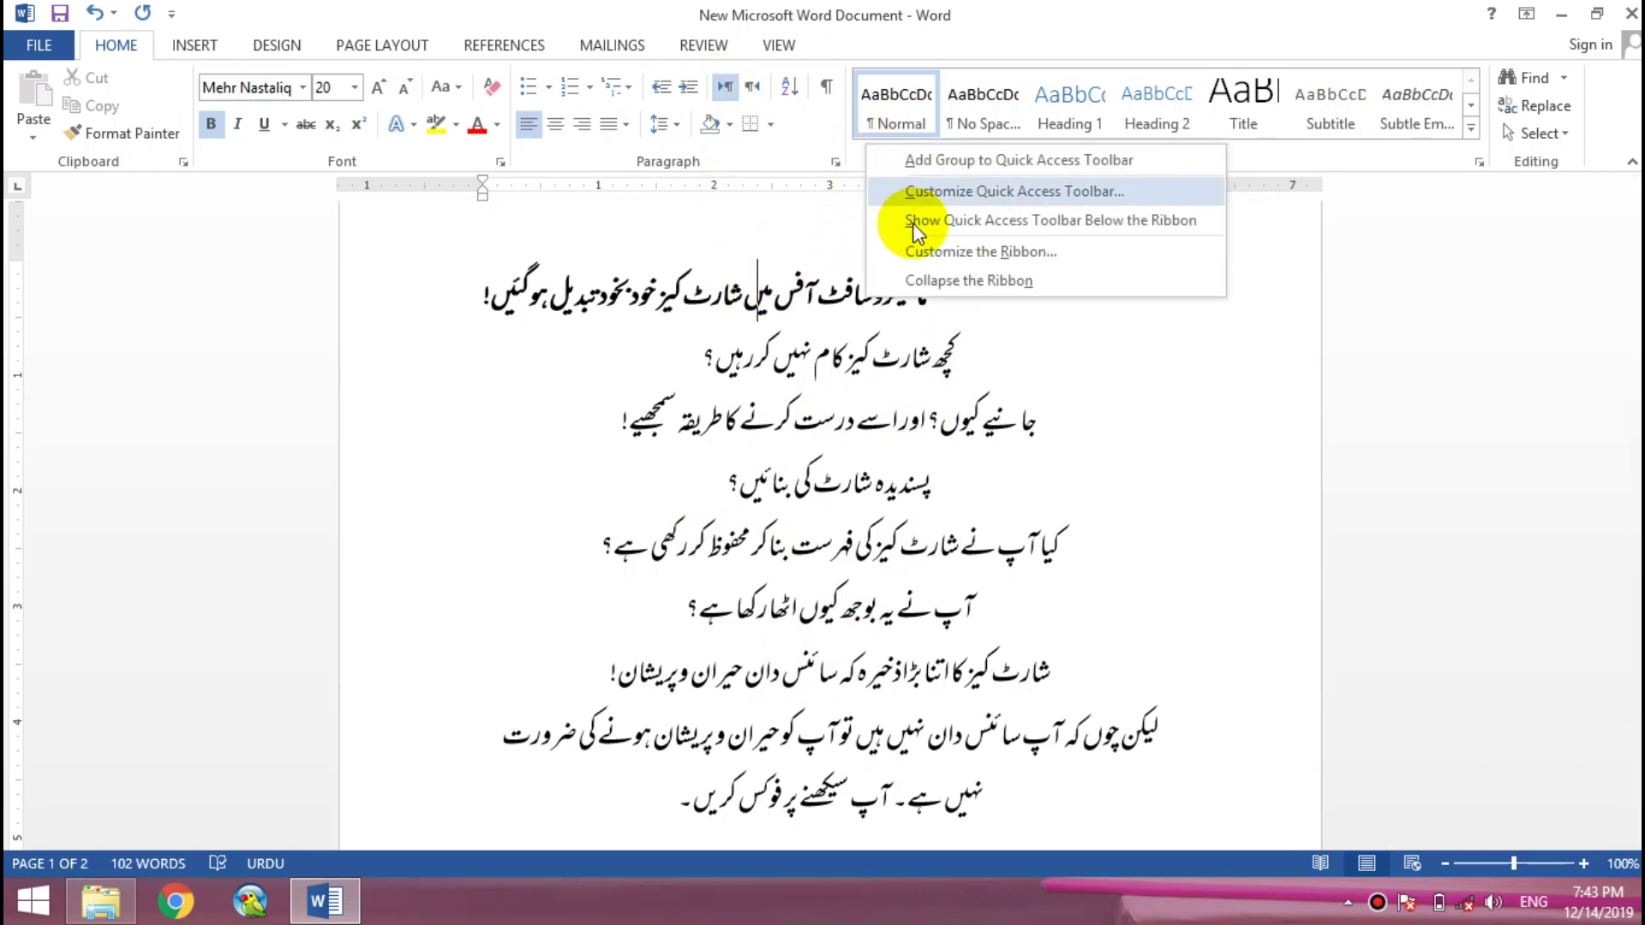
left_click(928, 248)
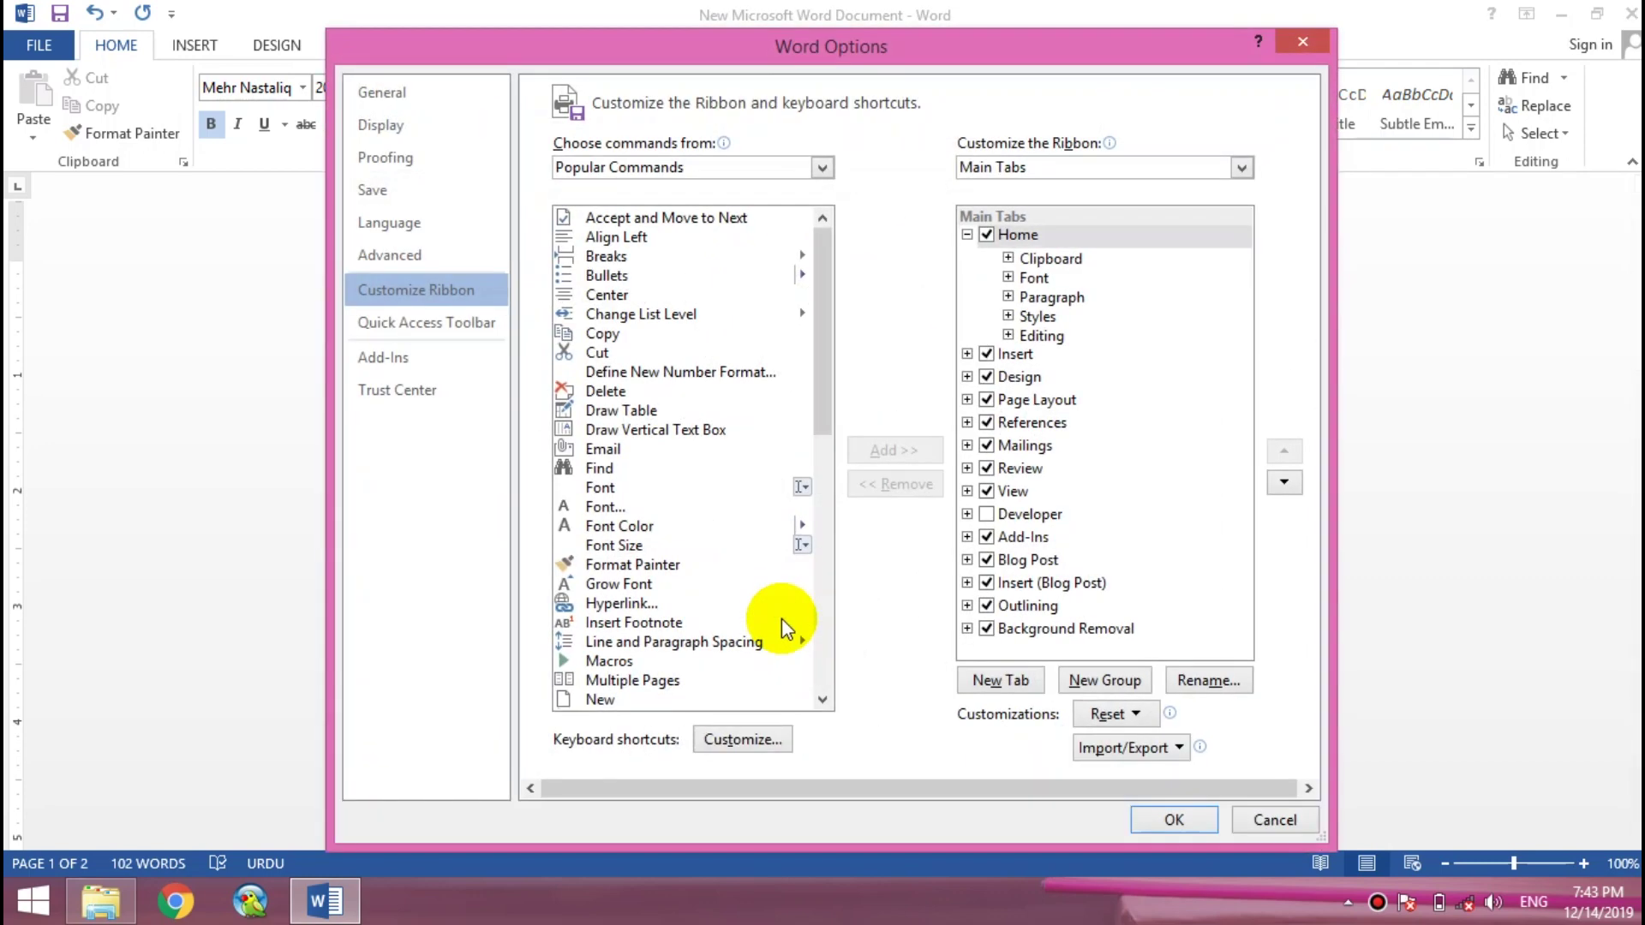
left_click(767, 740)
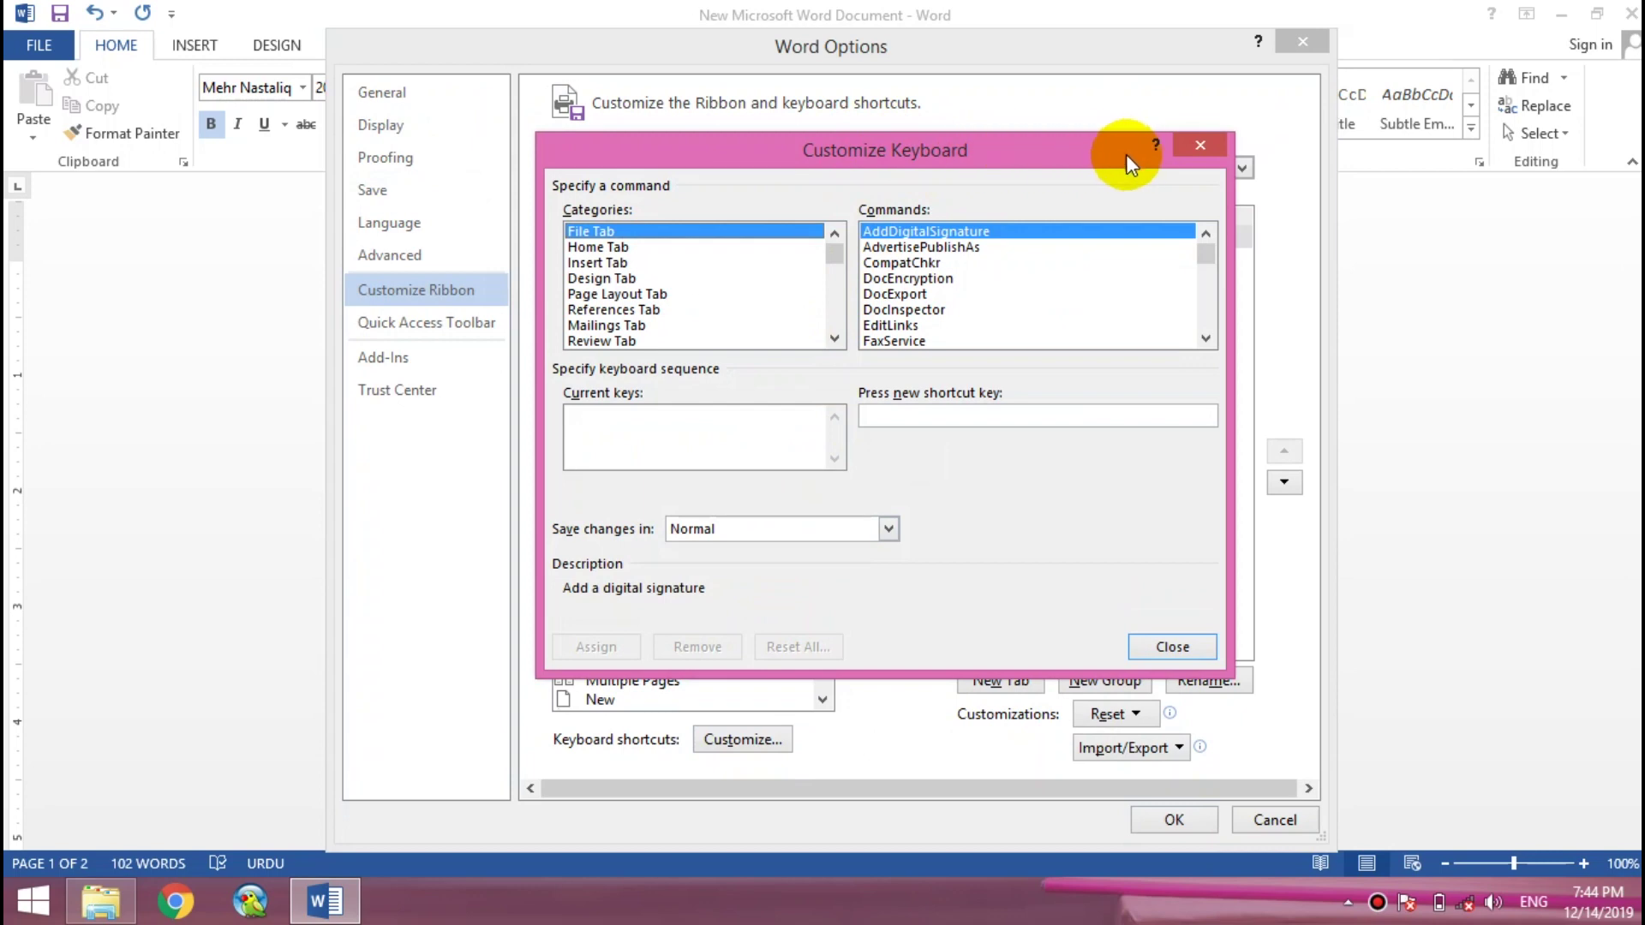
left_click(1191, 148)
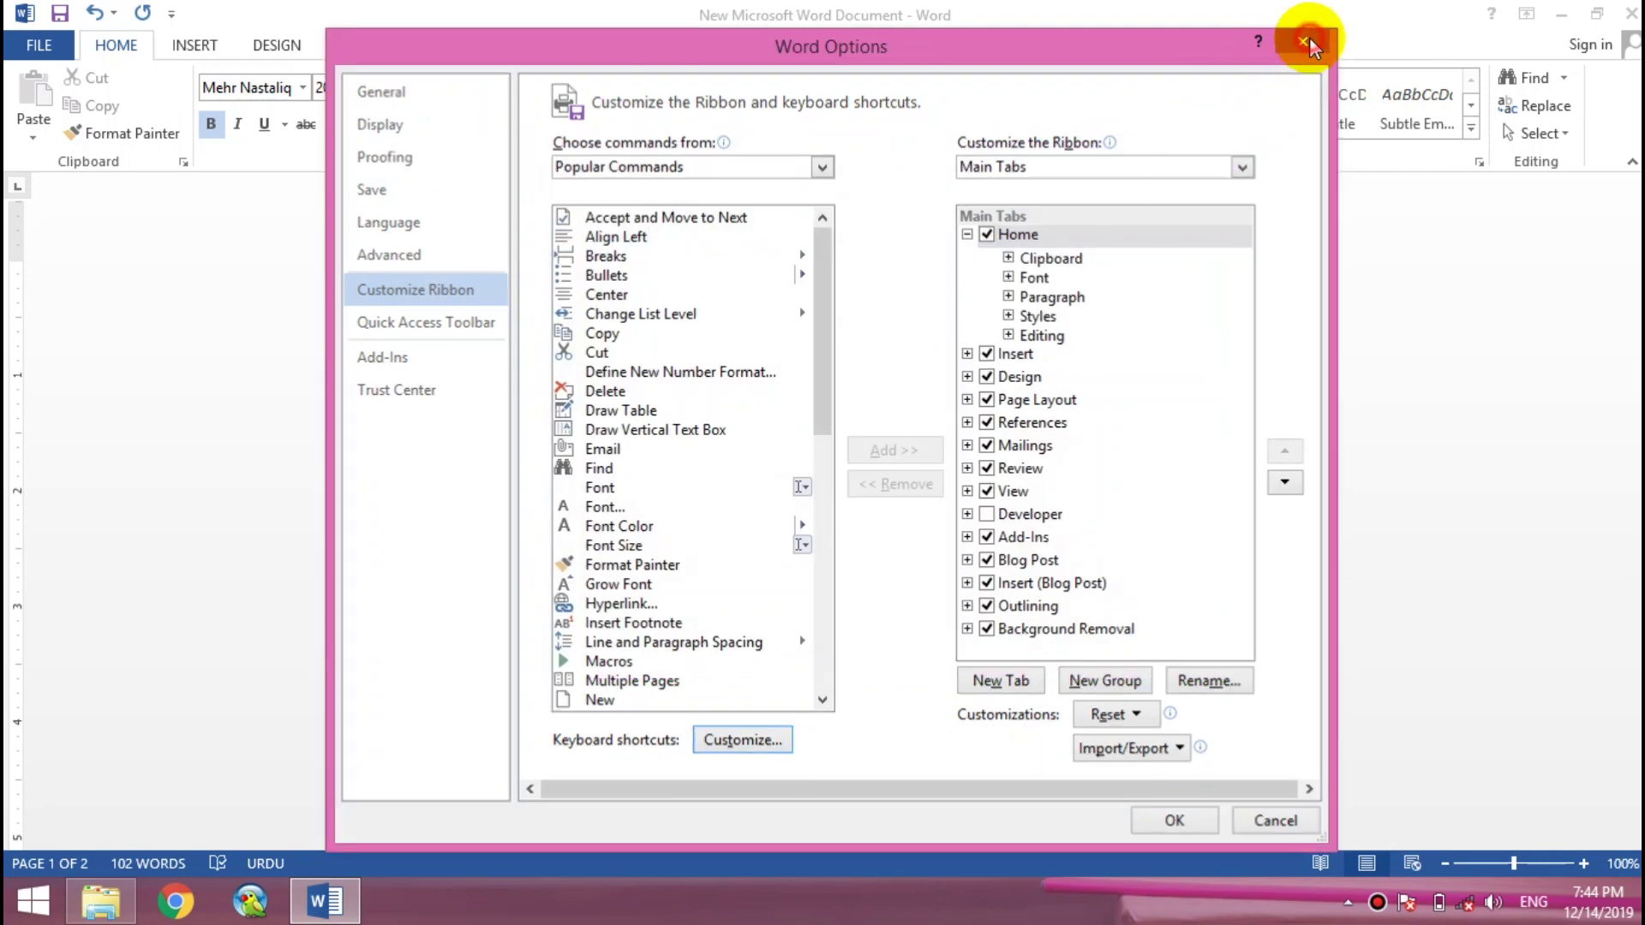
left_click(1303, 41)
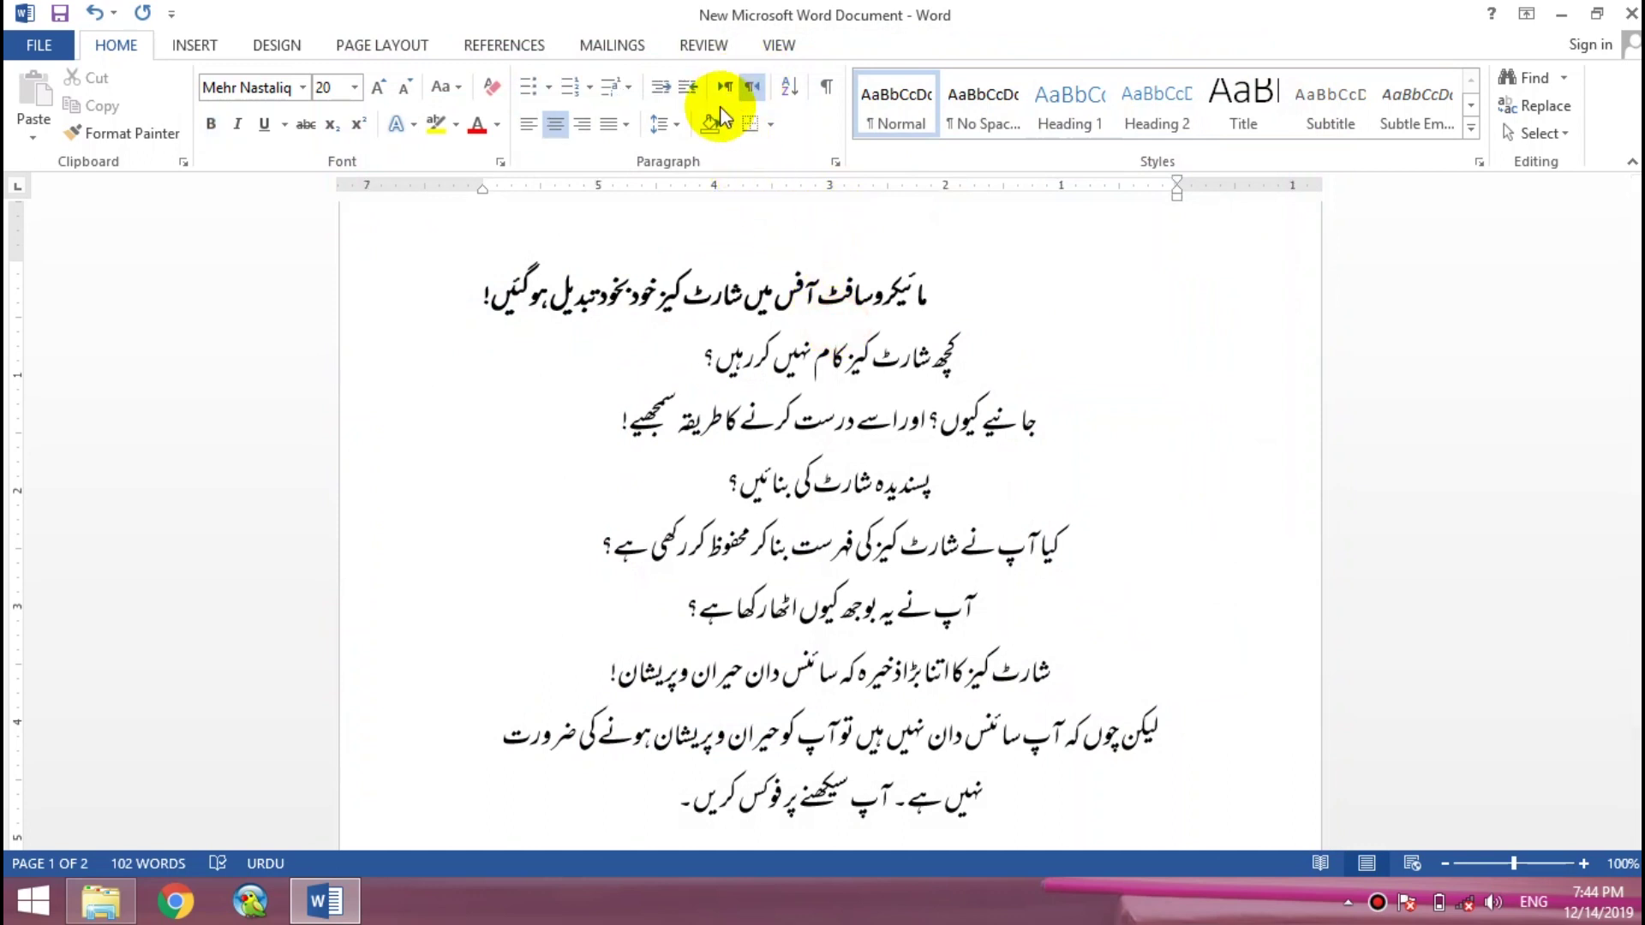
left_click(801, 292)
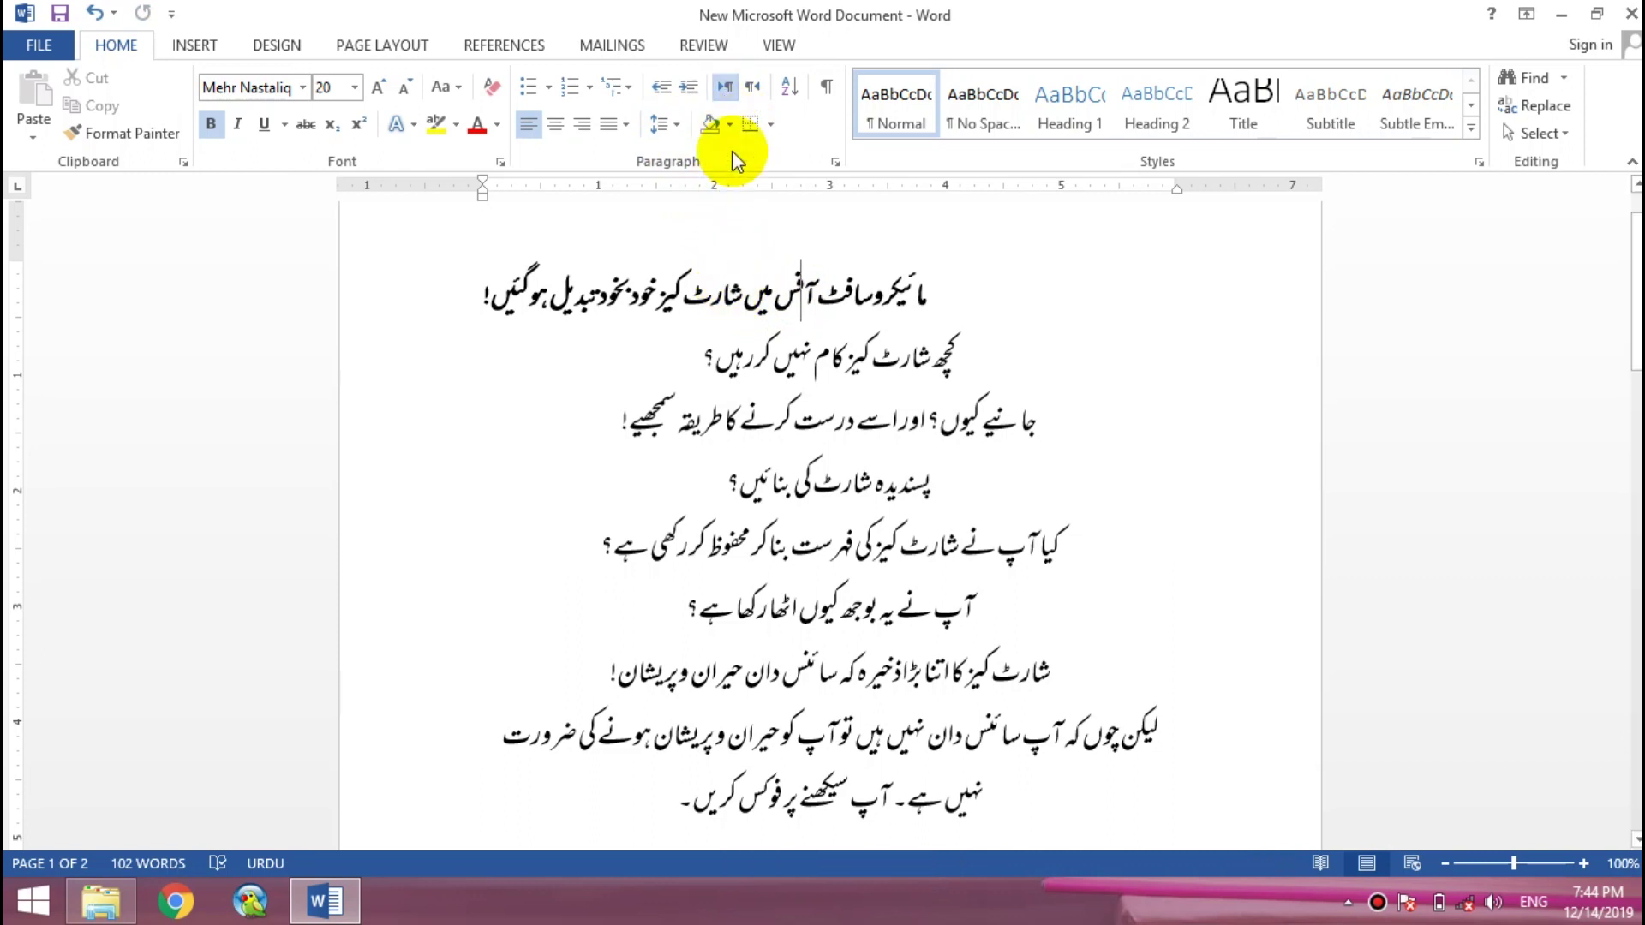
left_click(724, 89)
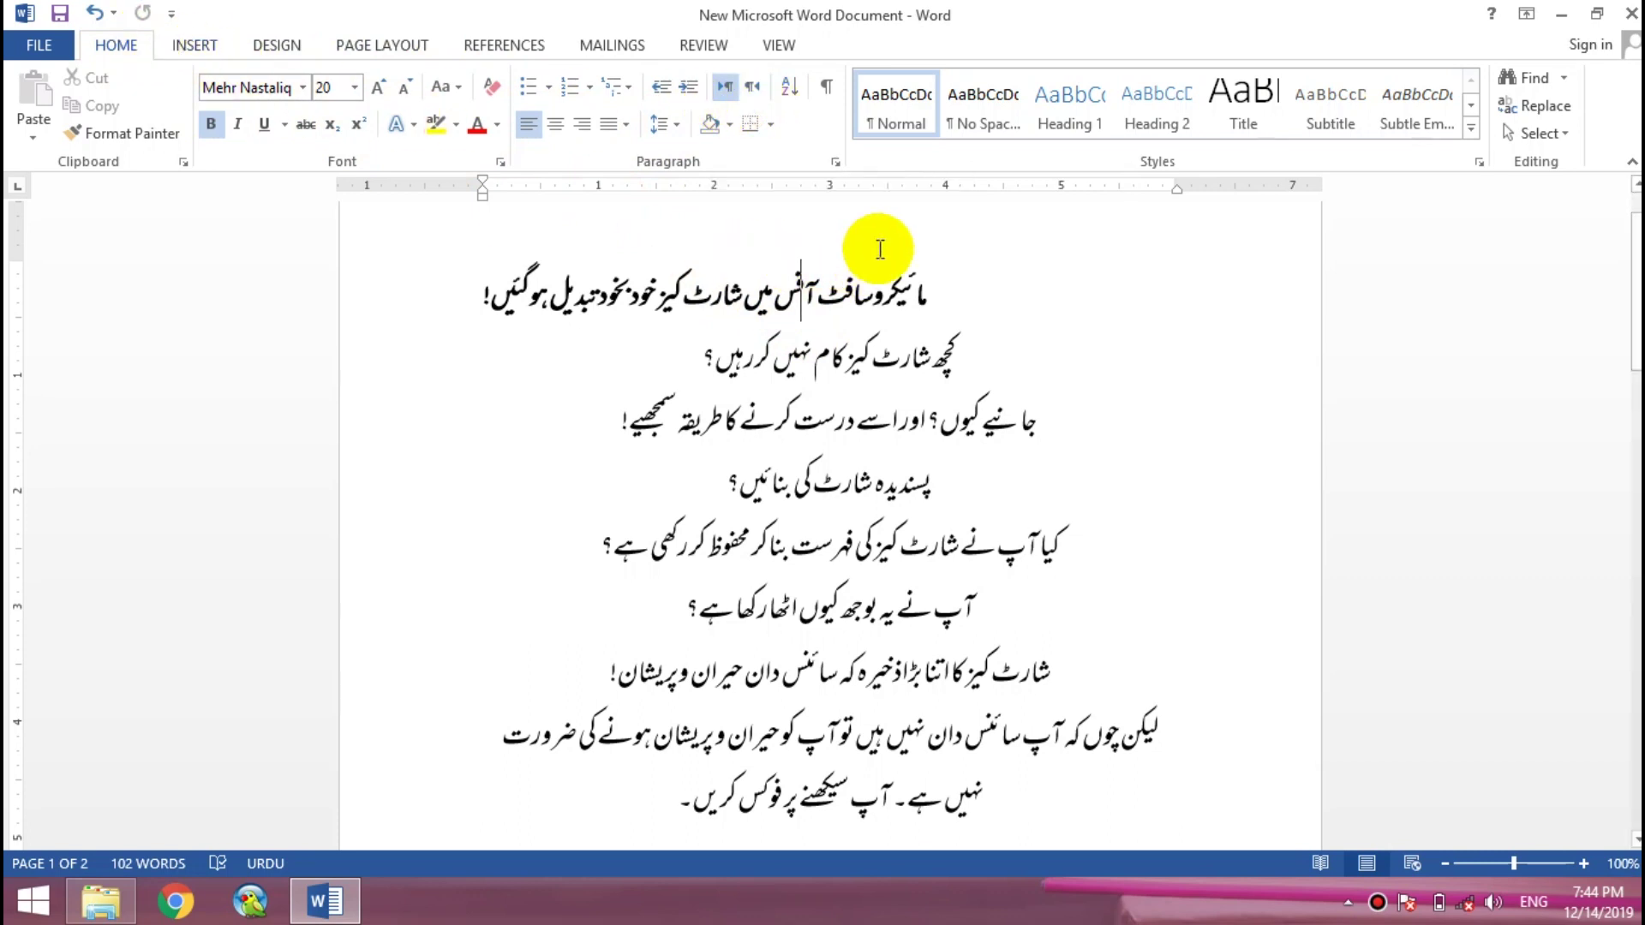
Open the keyboard shortcut customization and select the RtlPara command in the Home Tab category.
right_click(932, 155)
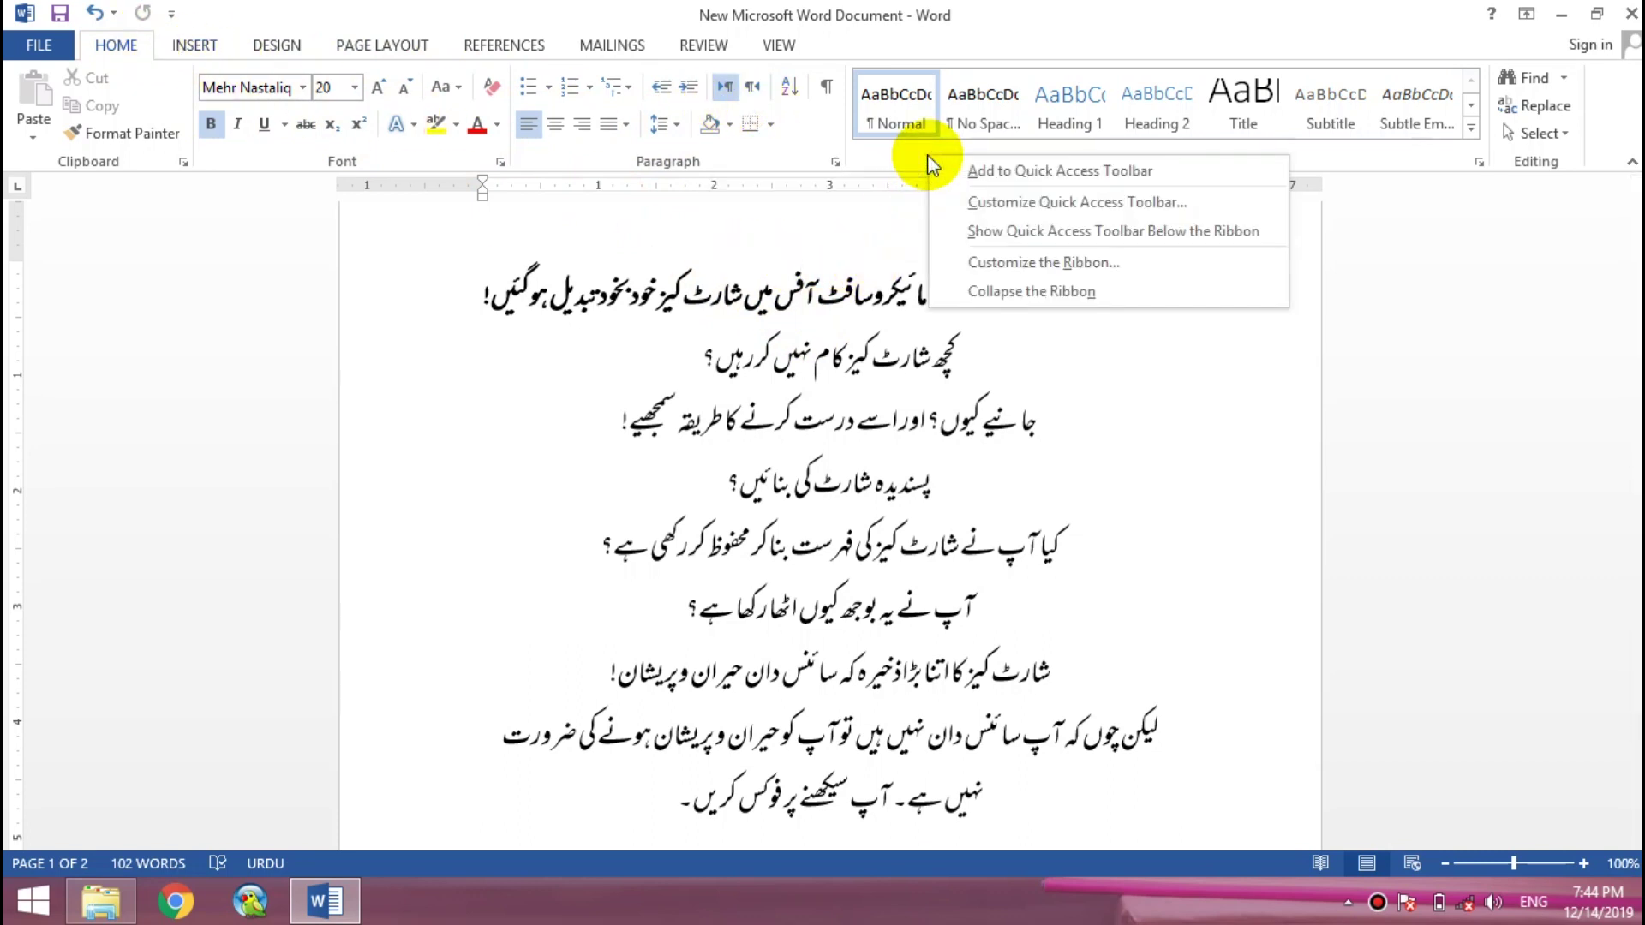
left_click(1018, 262)
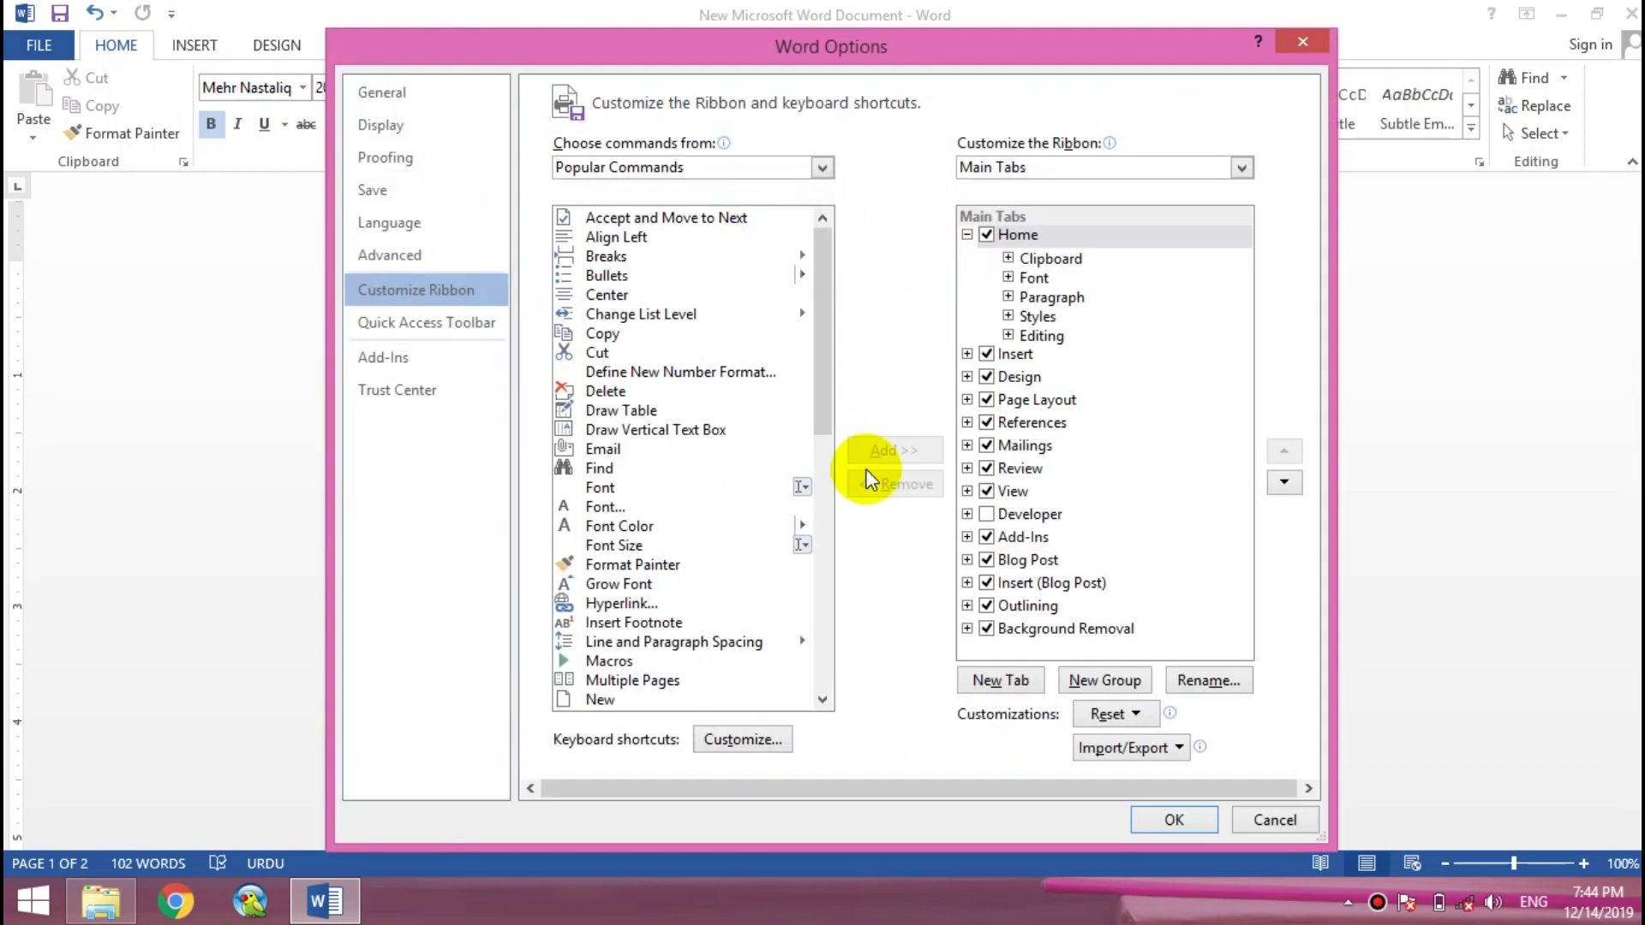
left_click(743, 744)
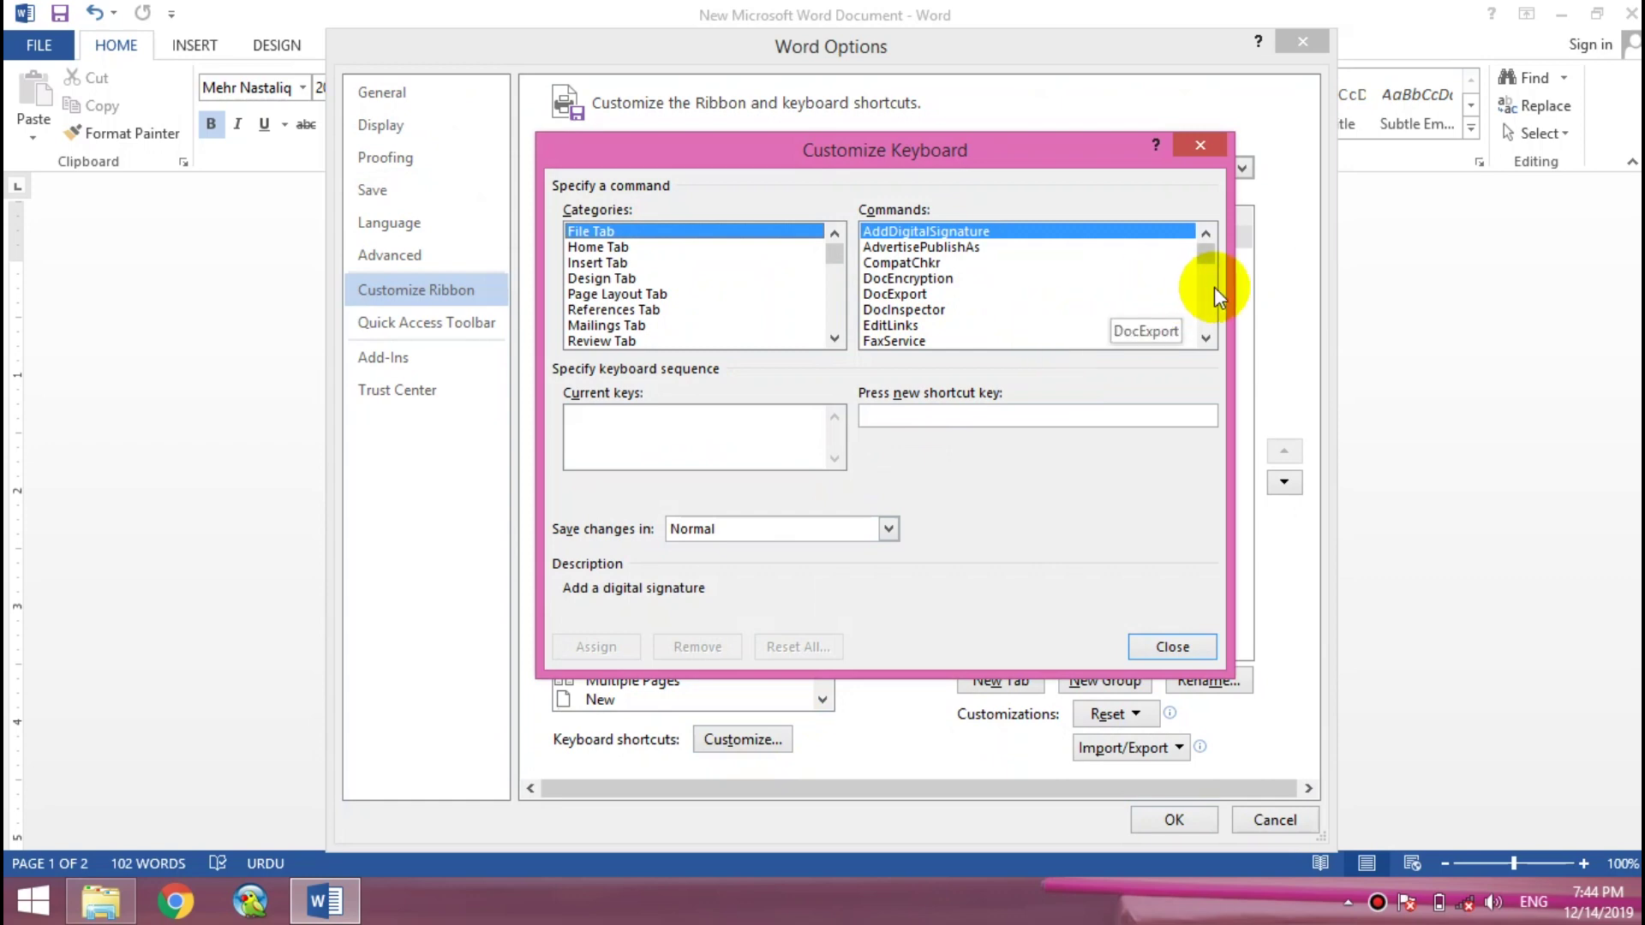
left_click(620, 249)
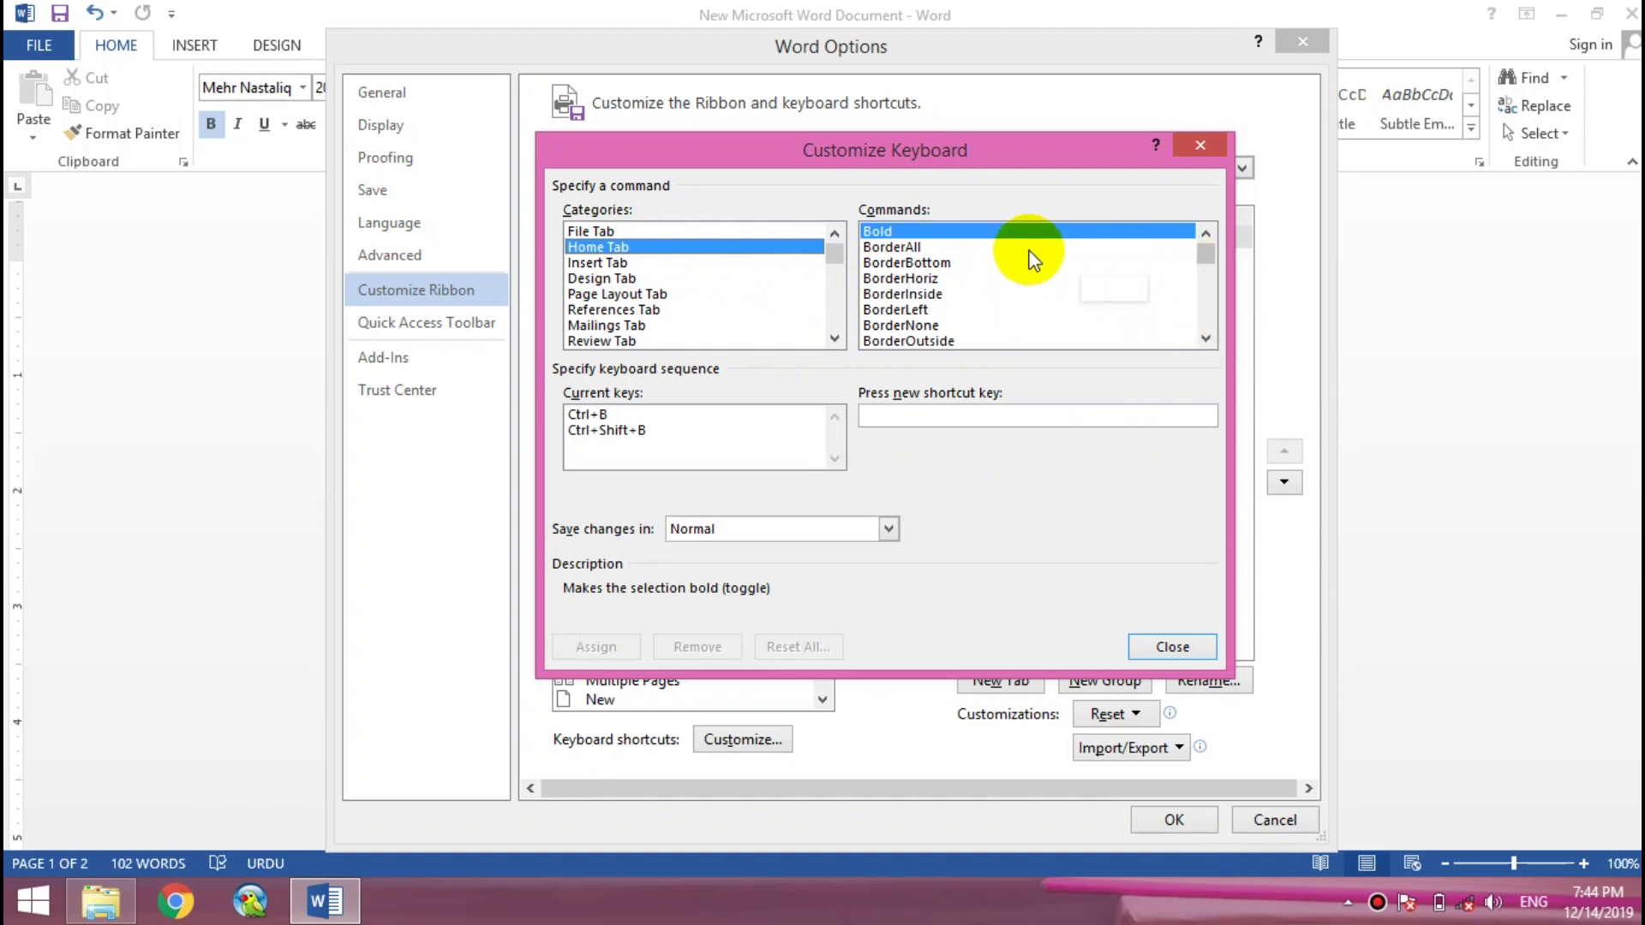
left_click(1205, 339)
left_click(1206, 338)
left_click(1206, 339)
left_click(1205, 338)
left_click(1205, 338)
left_click(1205, 338)
left_click(1206, 339)
left_click(1205, 338)
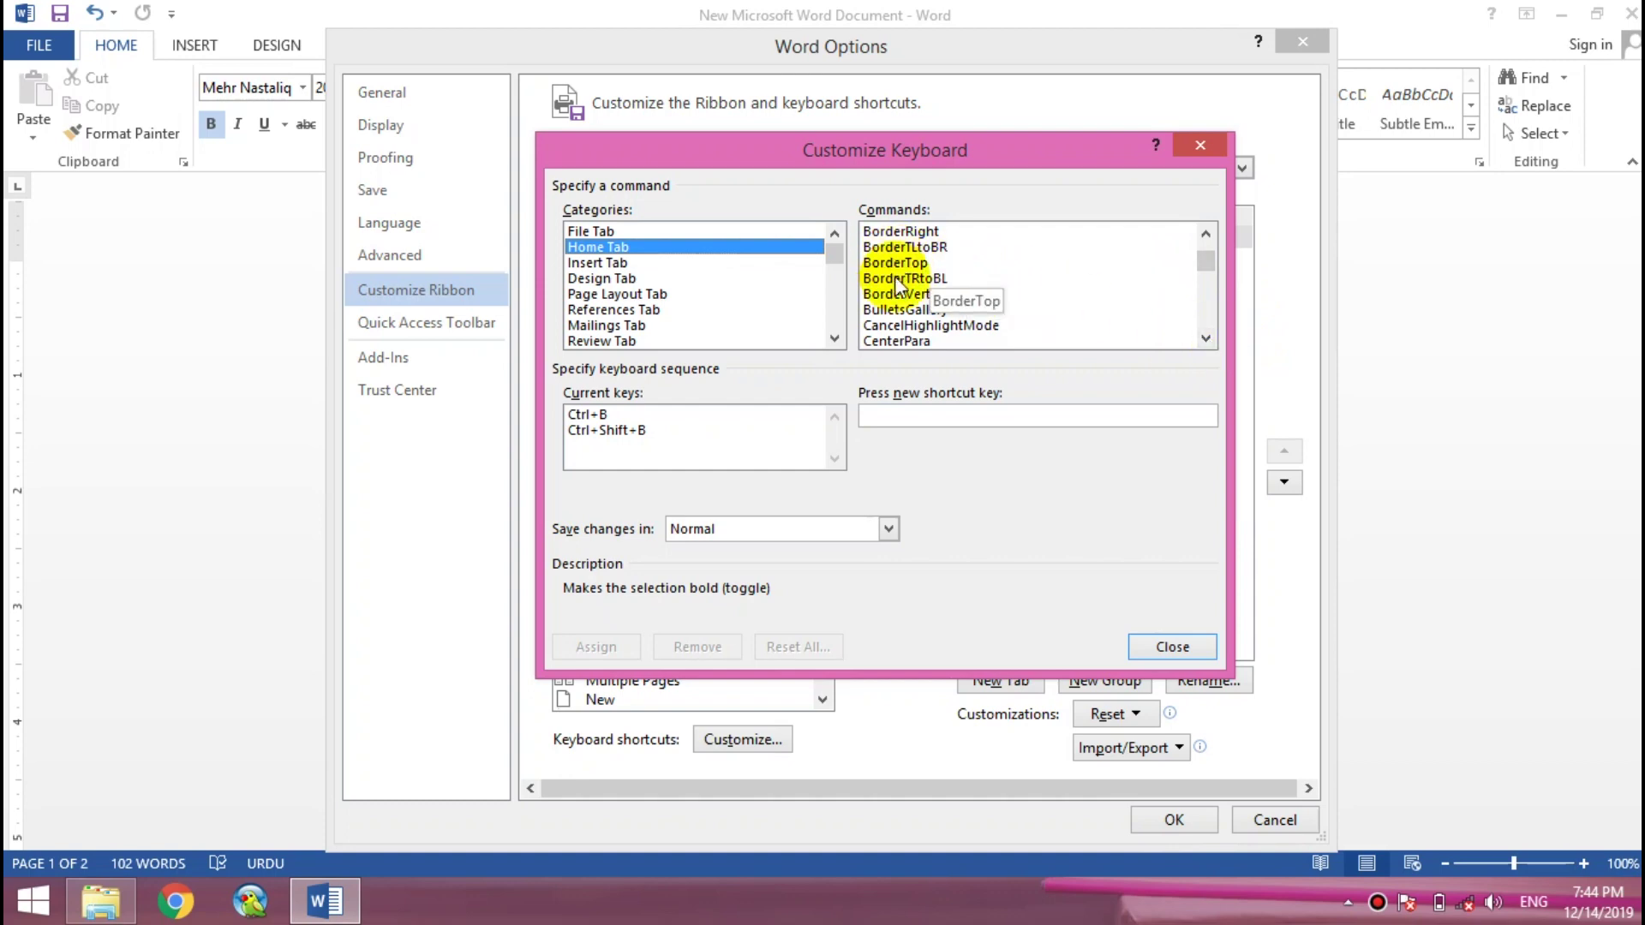
scroll(1205, 339, "down", 4)
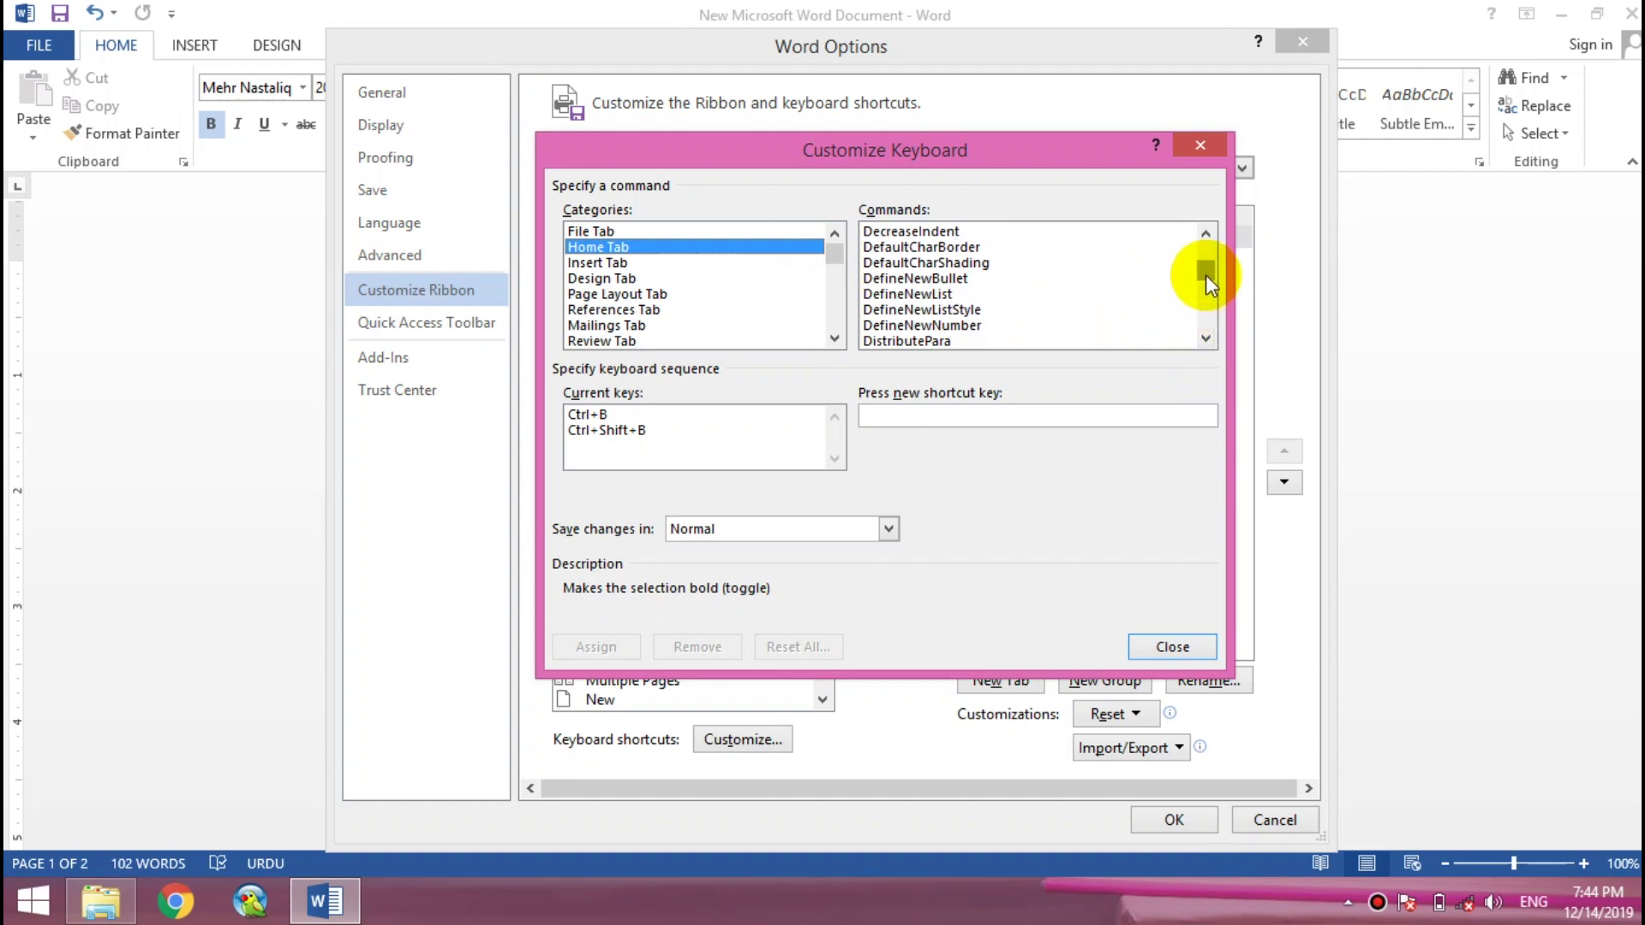
left_click_drag(1206, 274, 1211, 331)
left_click_drag(1206, 233, 1205, 230)
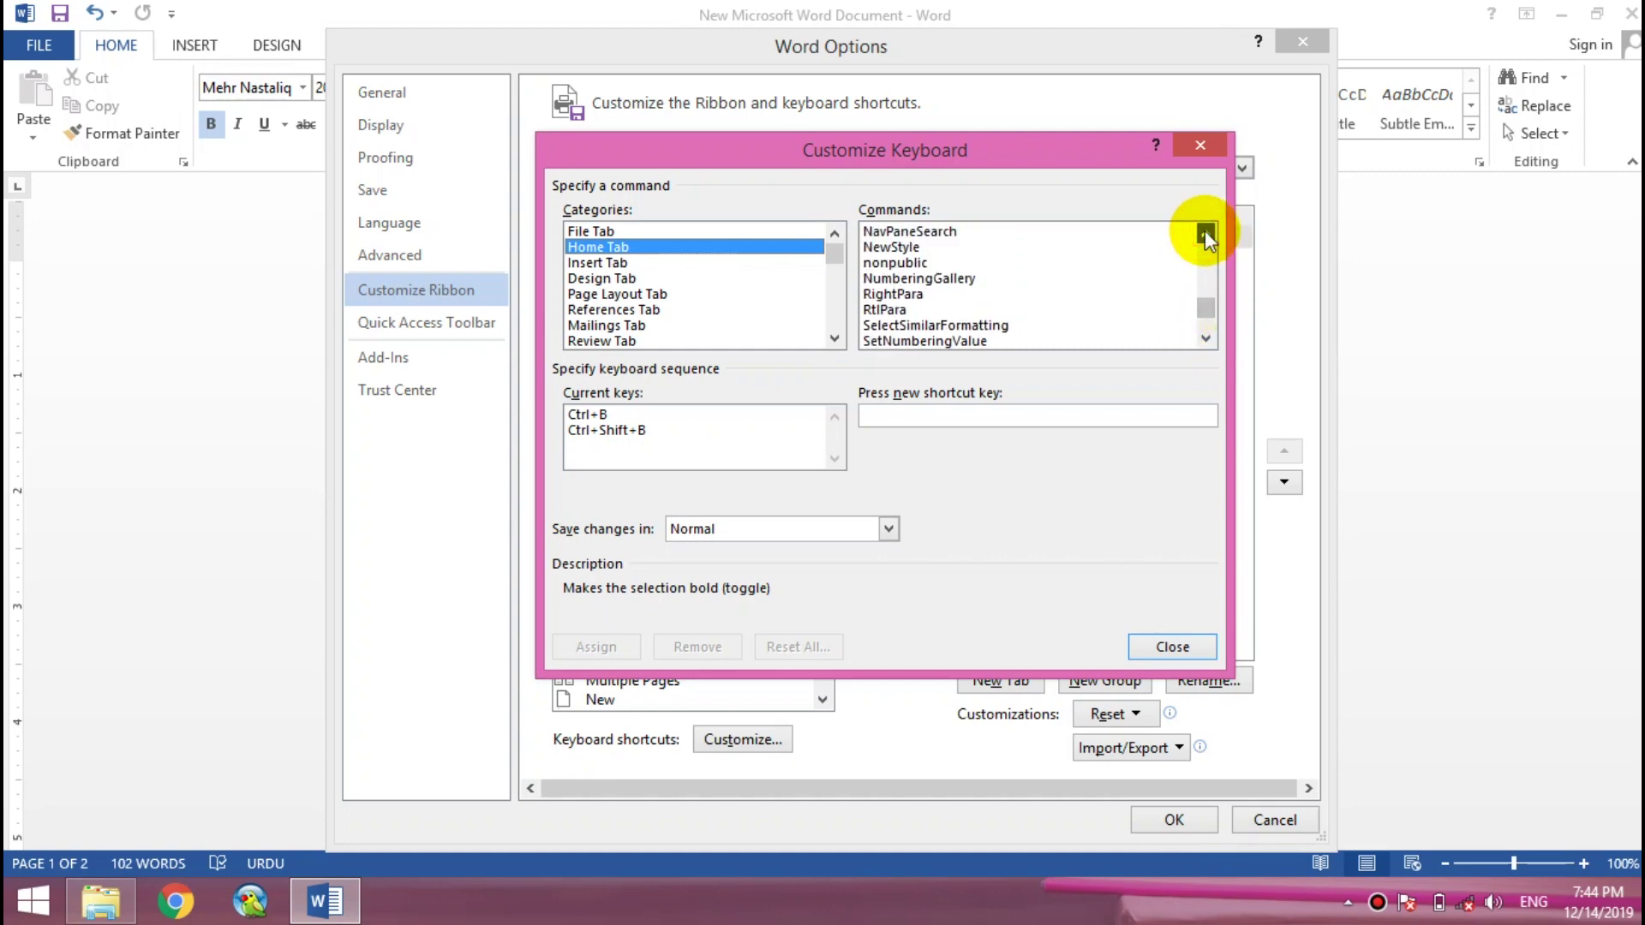
left_click(897, 297)
left_click(895, 313)
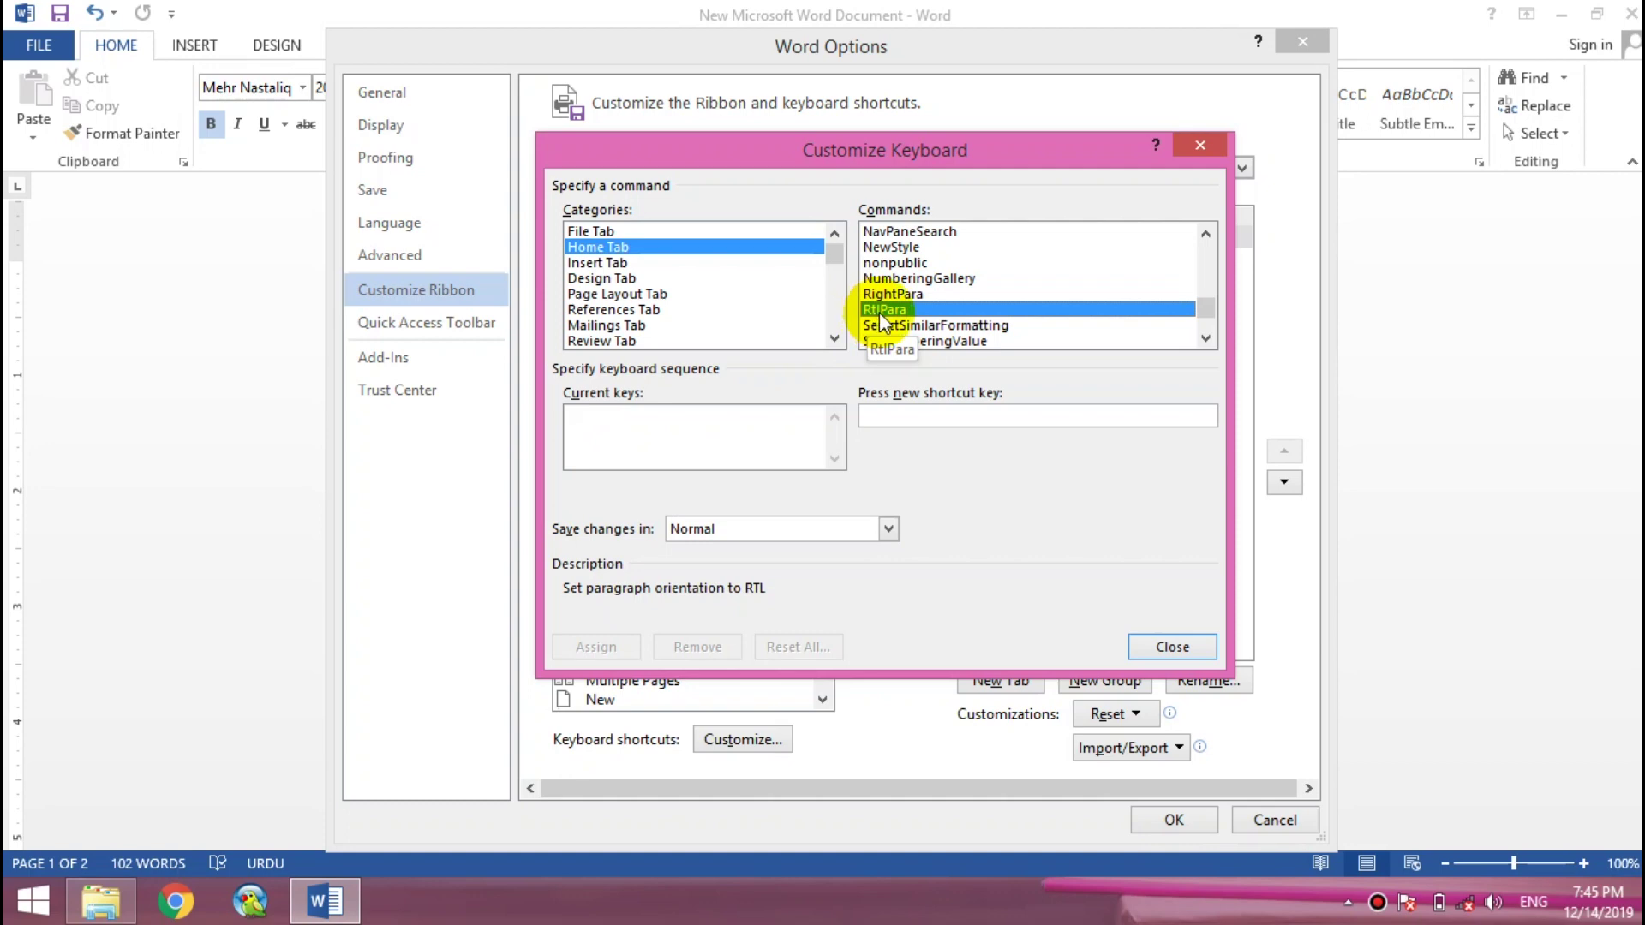
Assign the shortcut Alt+Ctrl+R to the RtlPara command and accept the Word options.
left_click(766, 435)
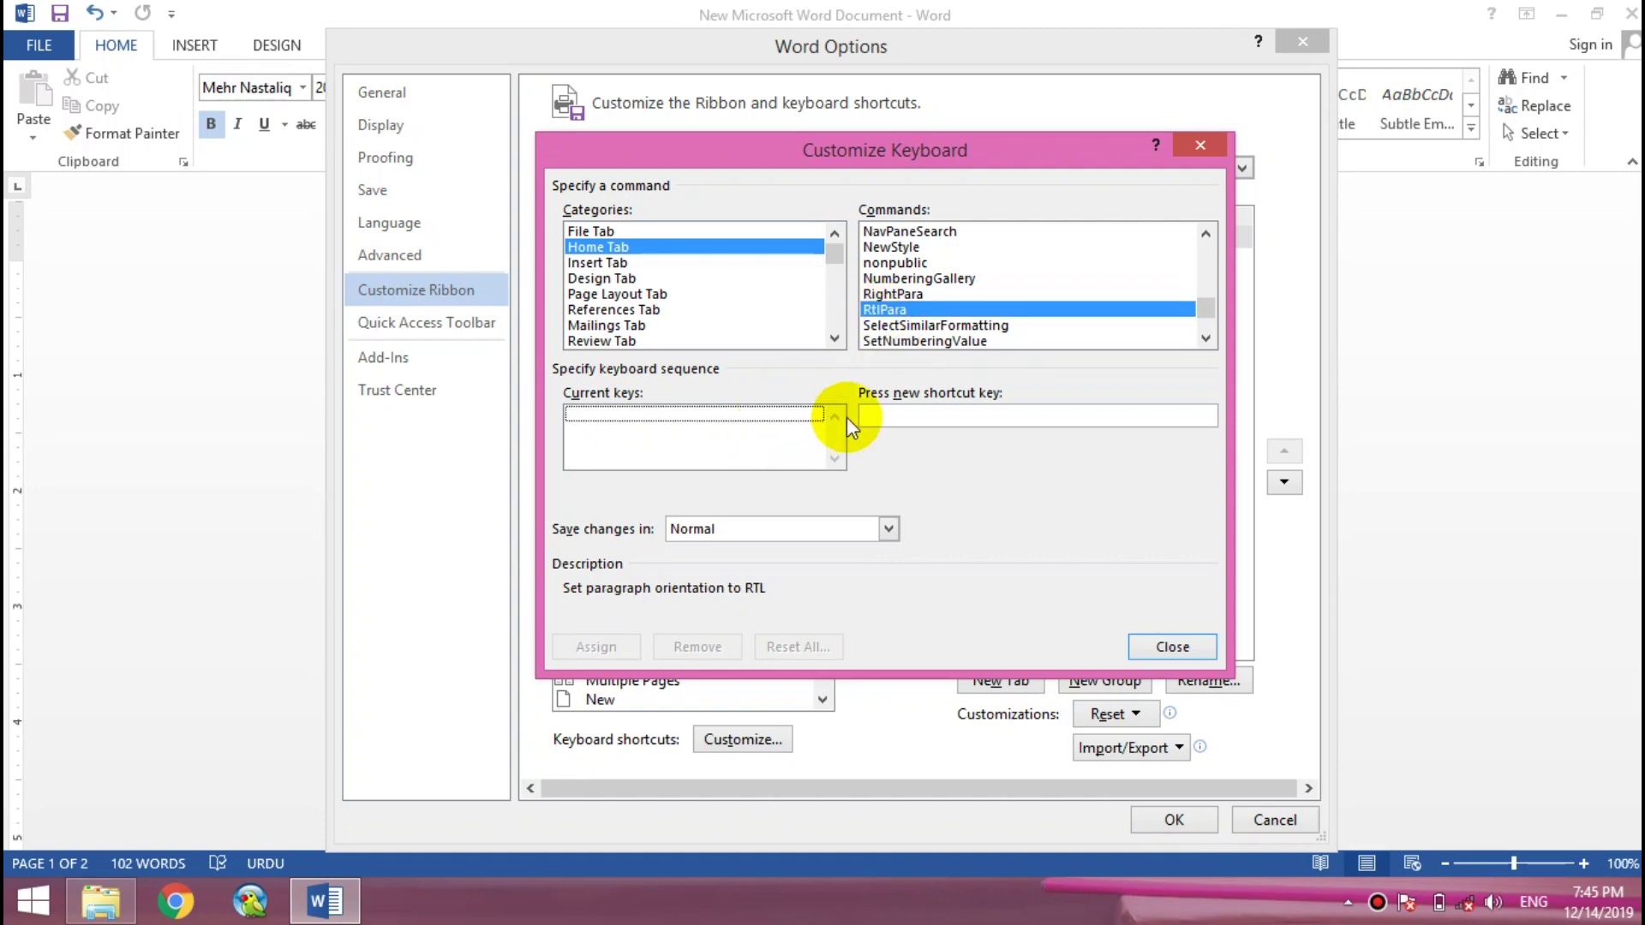
left_click(903, 415)
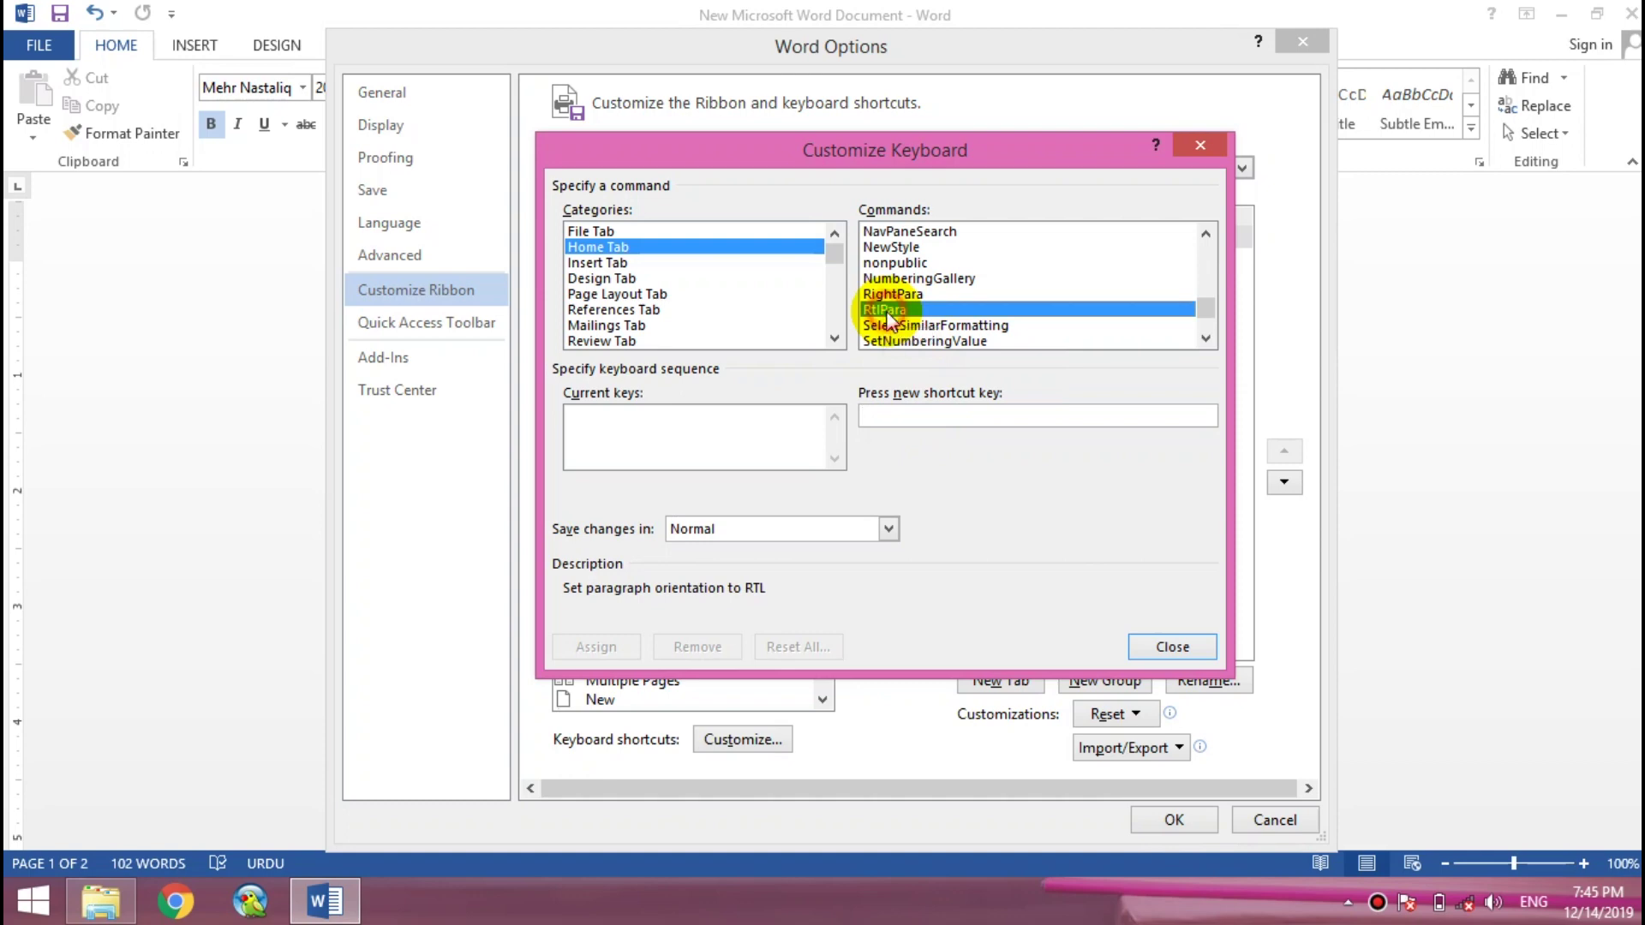
left_click(936, 419)
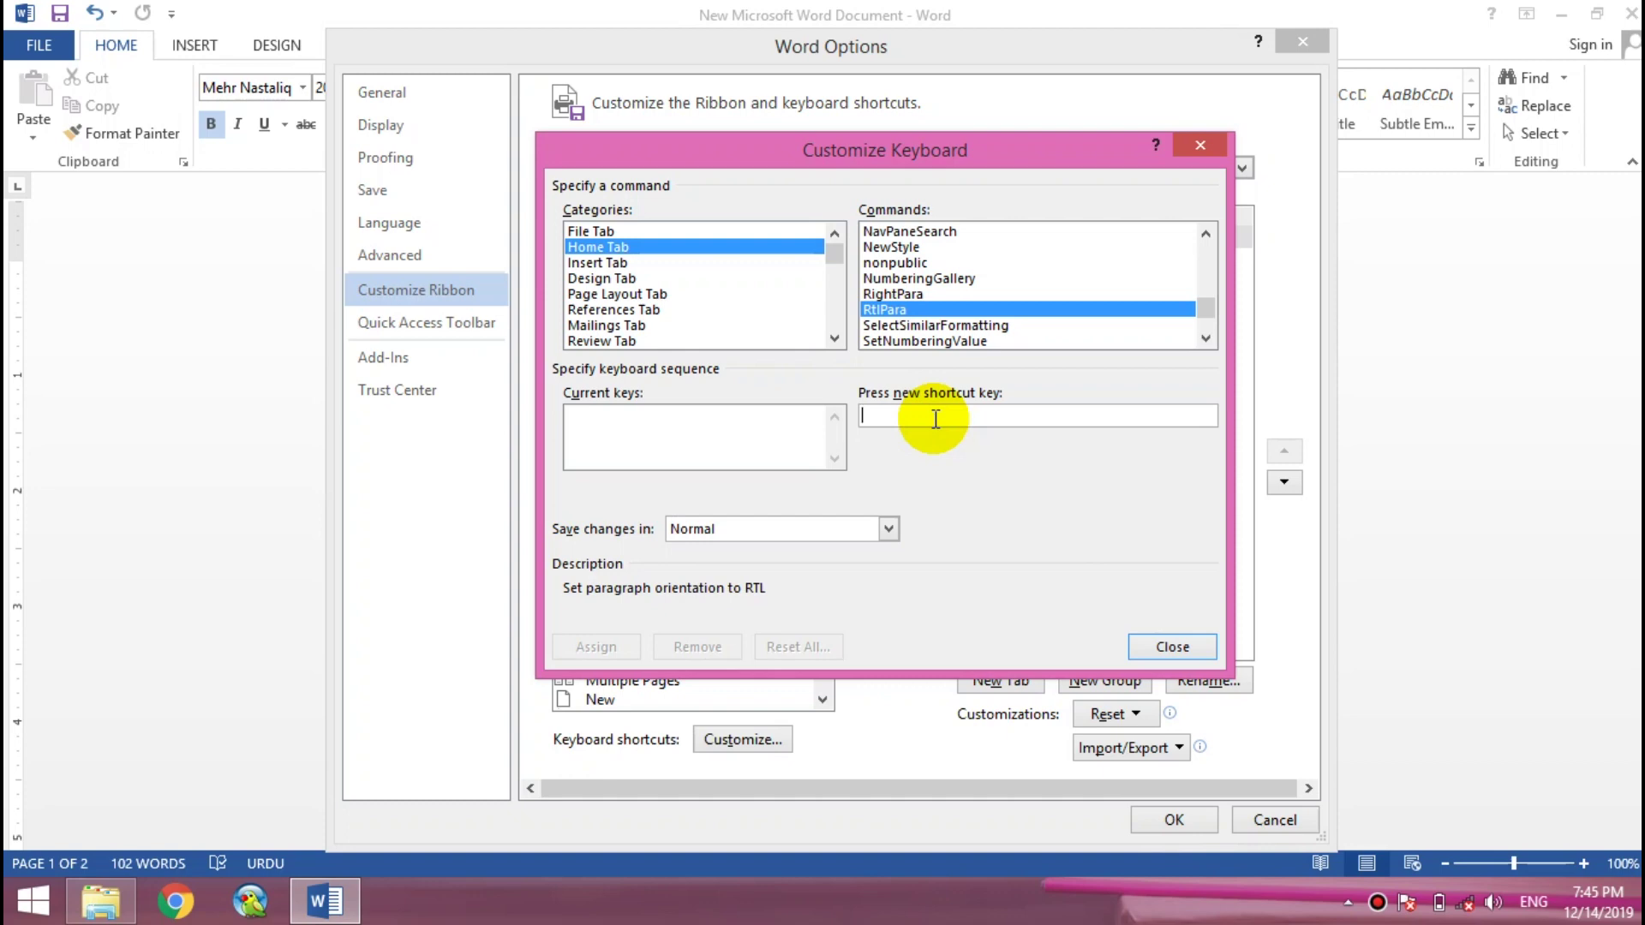
key("ctrl+alt+r")
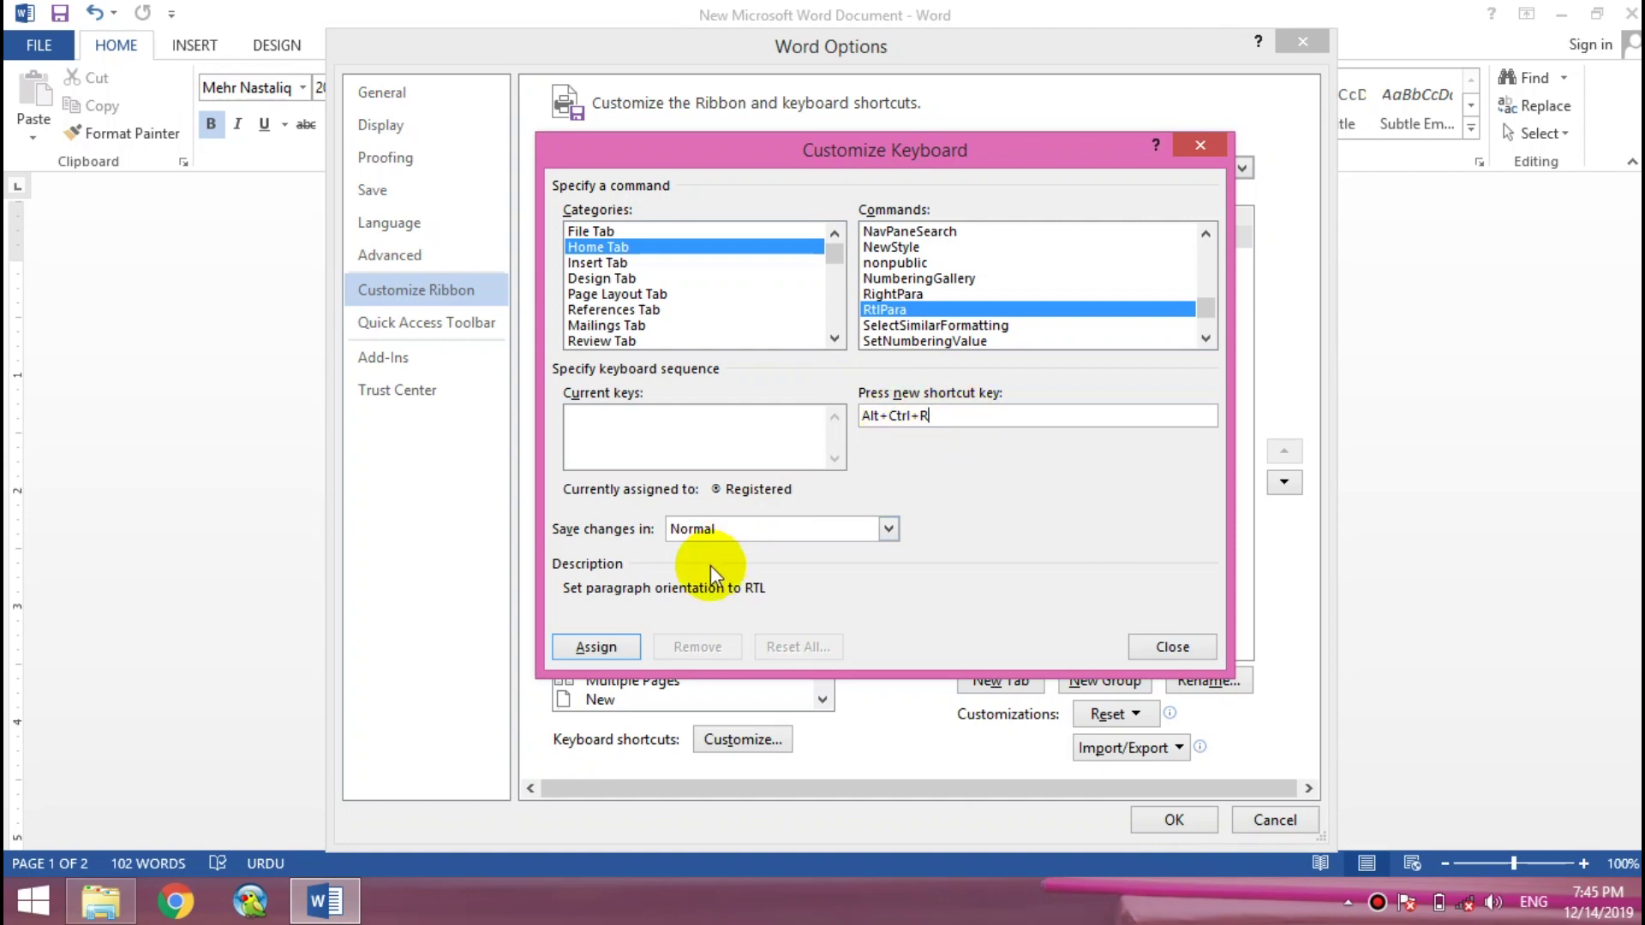
left_click(614, 651)
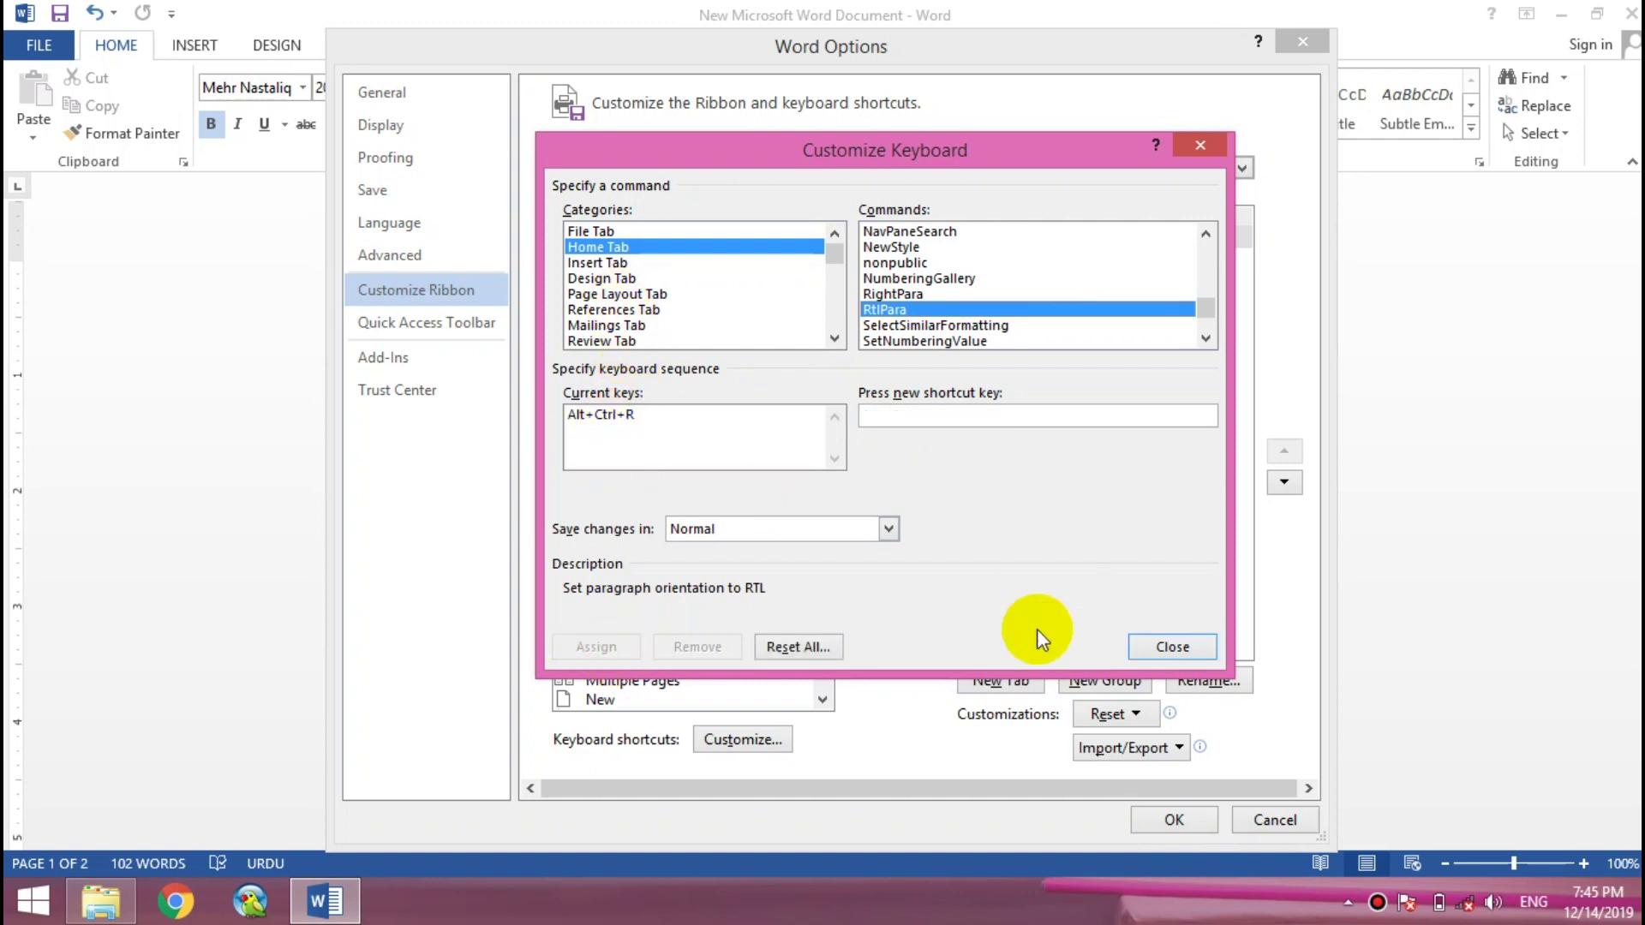
left_click(1193, 653)
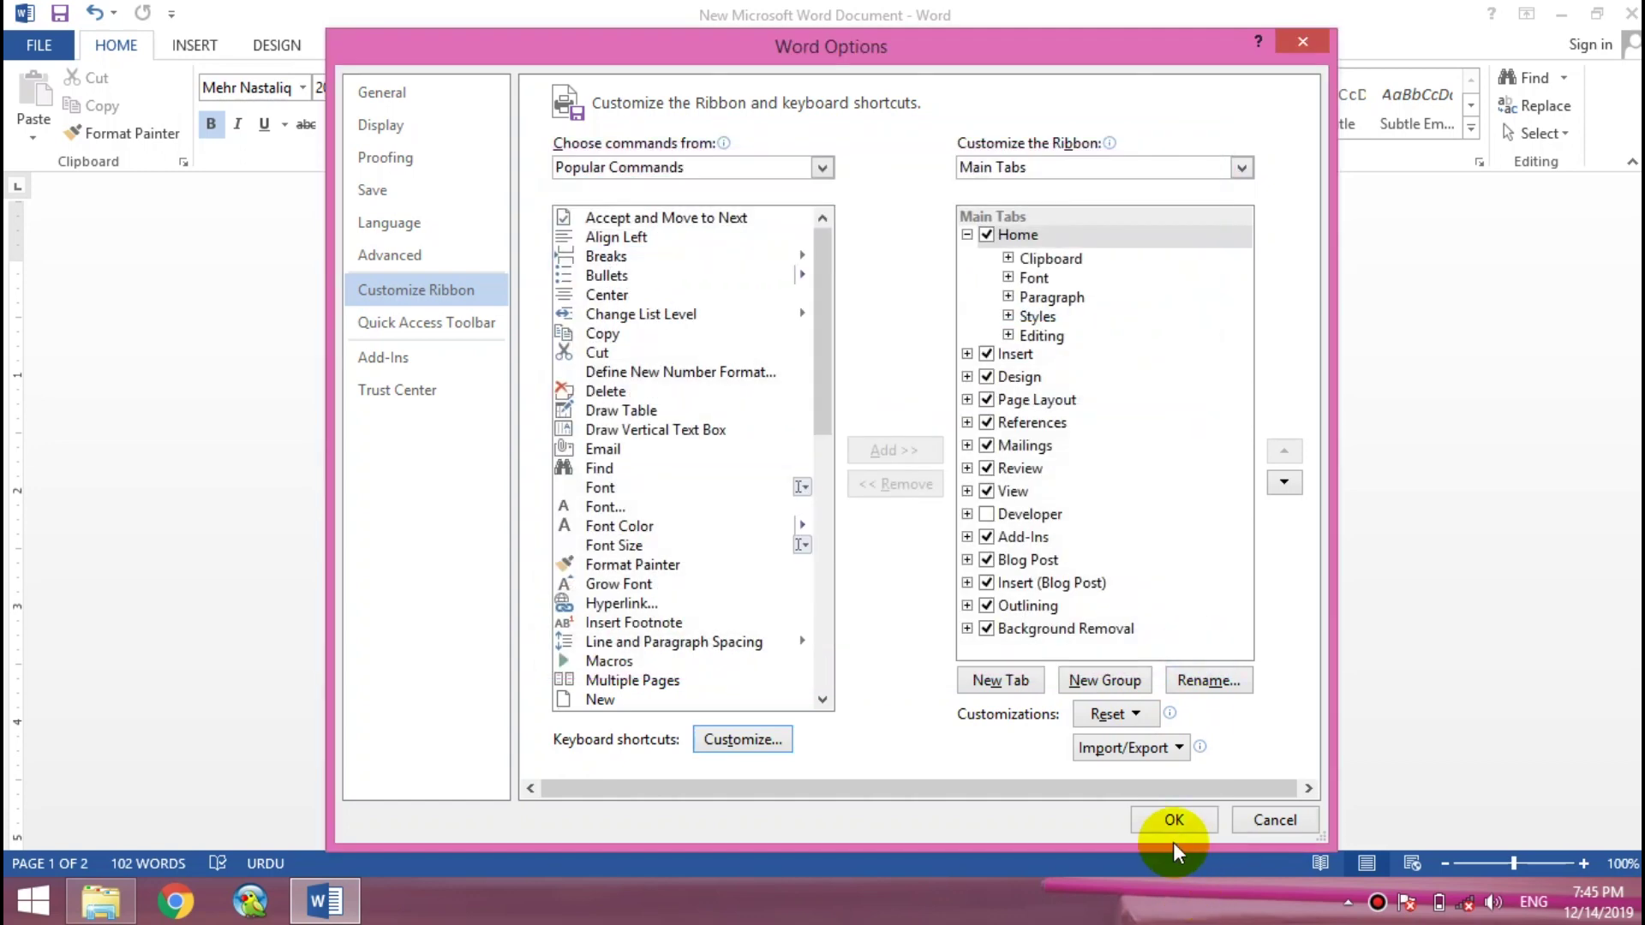
left_click(1167, 830)
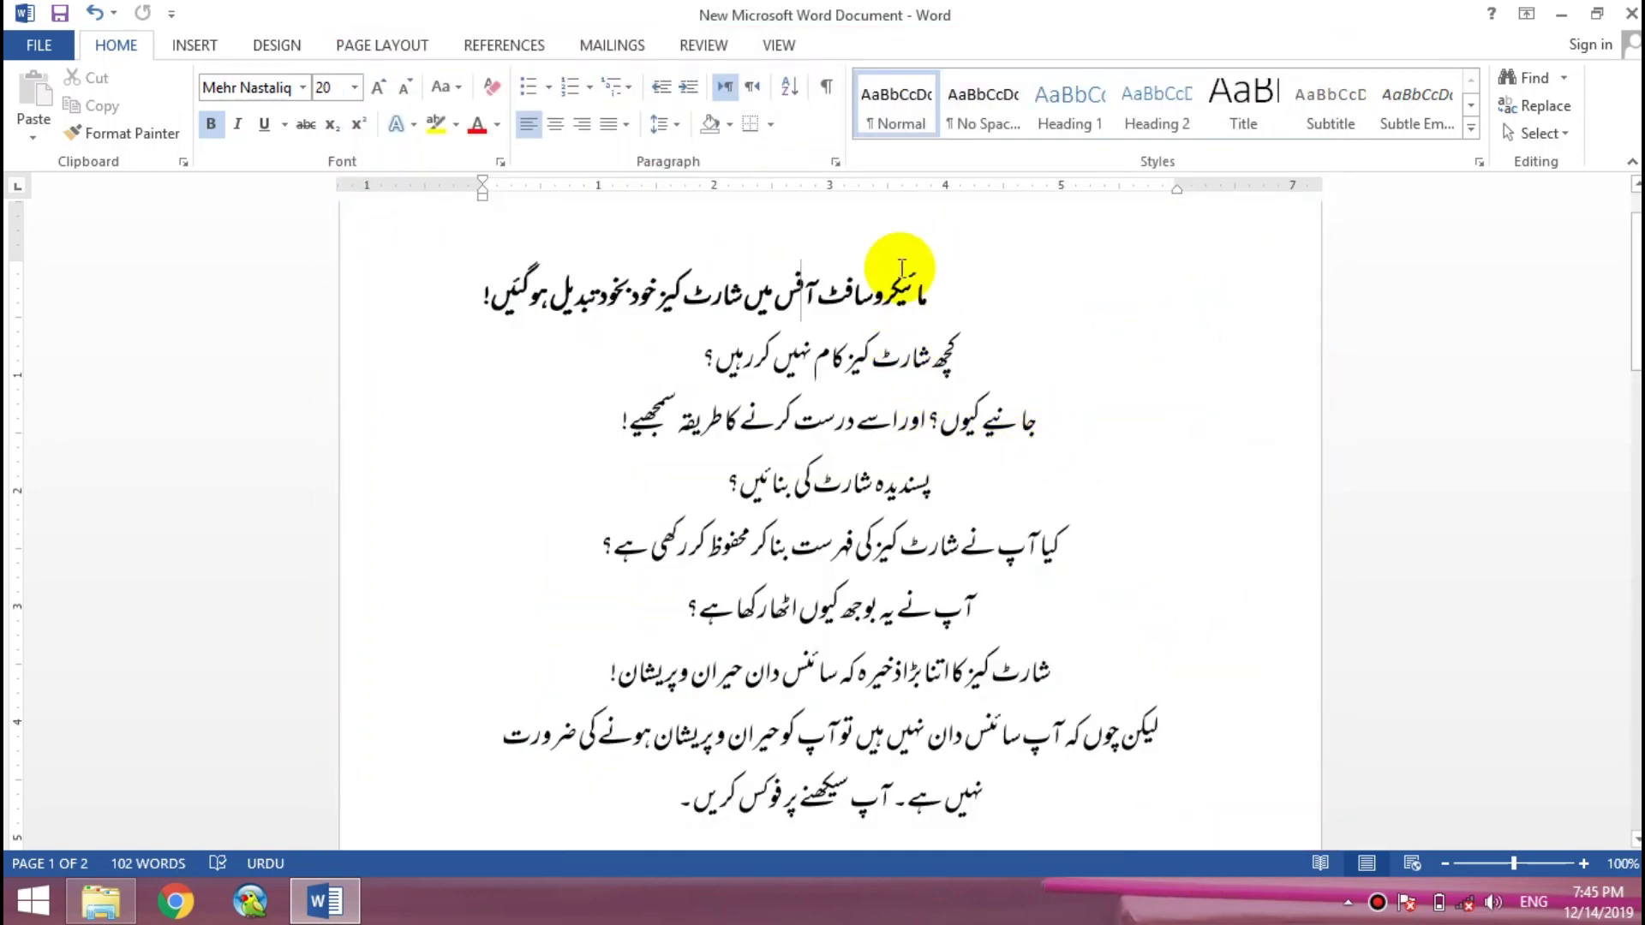
Switch the first Urdu line to right-to-left direction using its newly assigned shortcut.
left_click(874, 313)
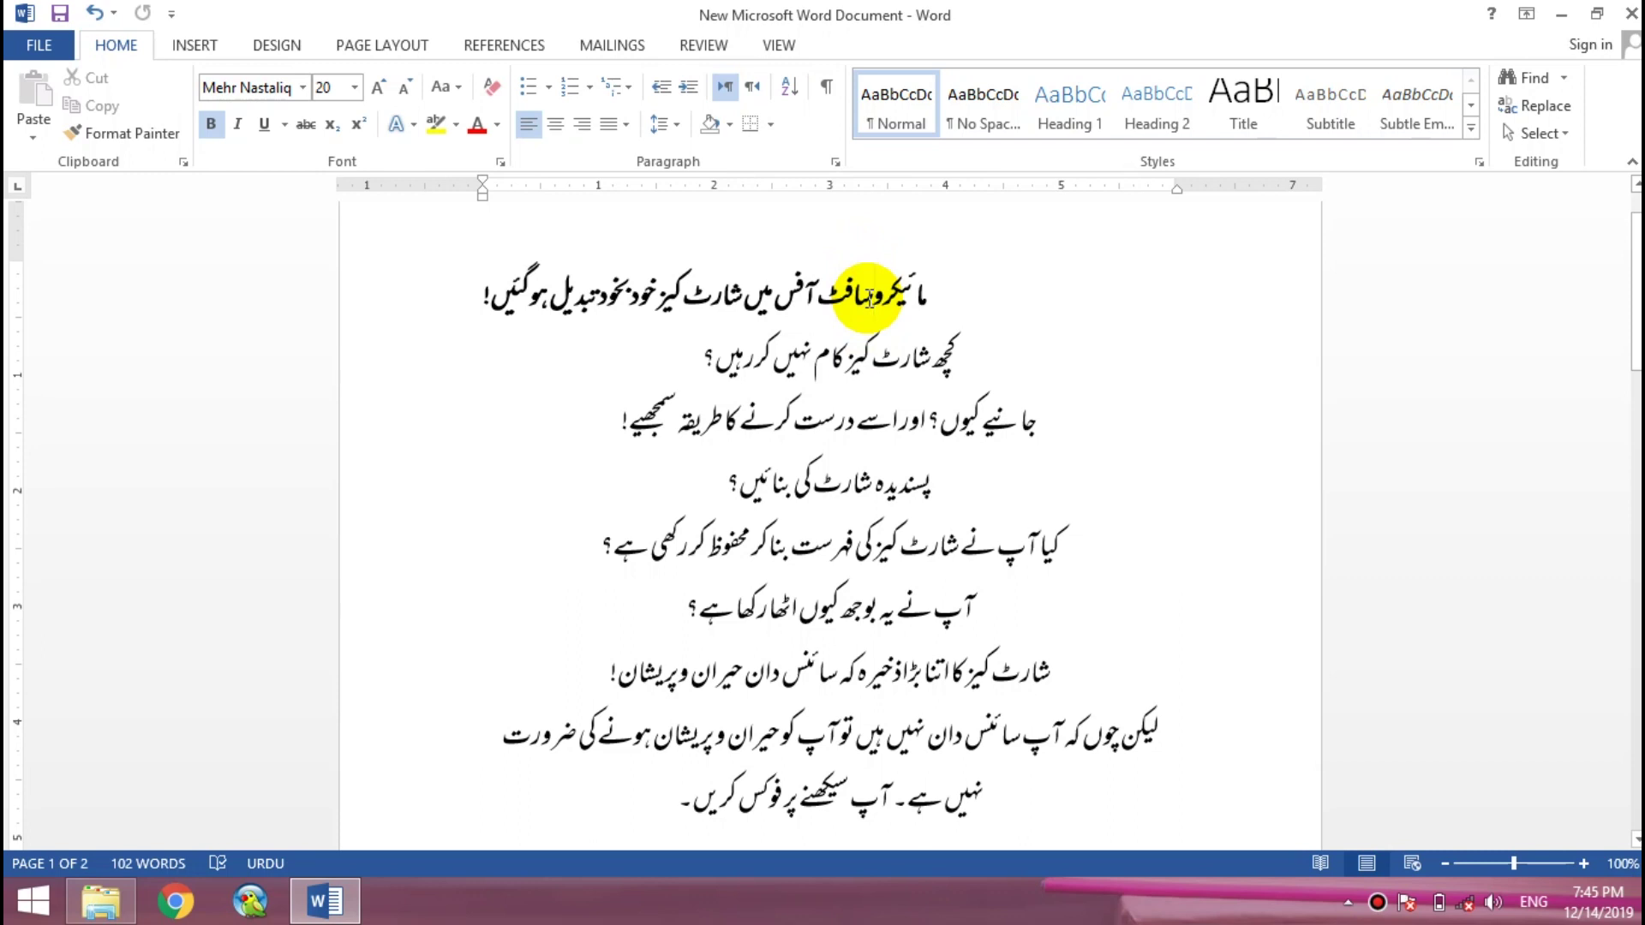
key("ctrl+shift")
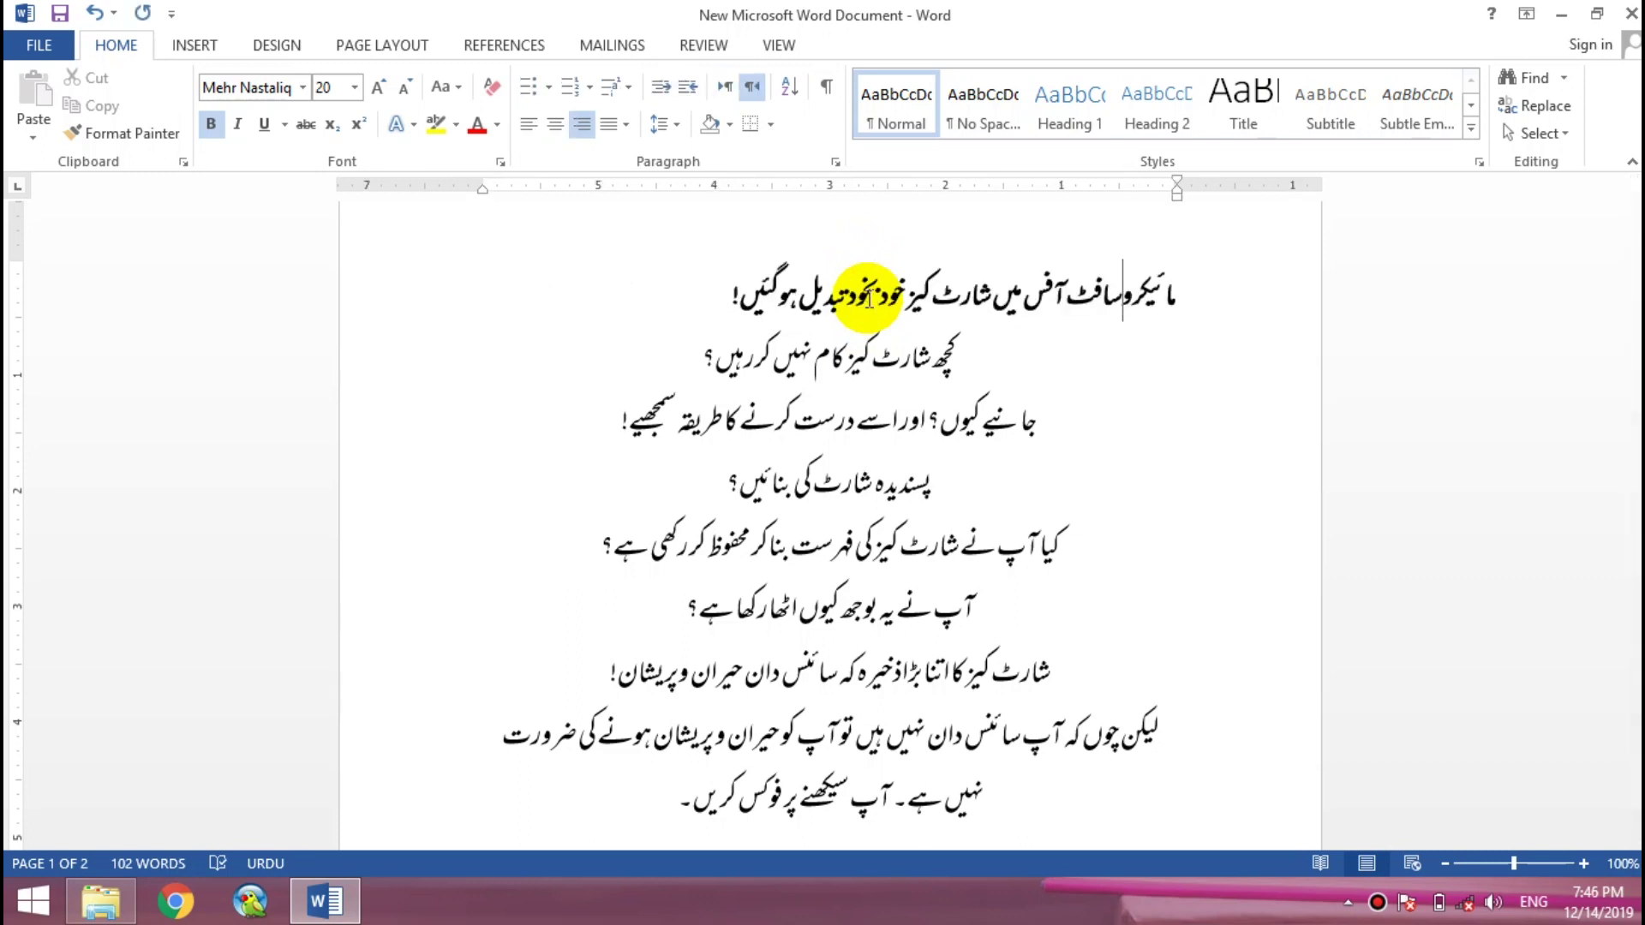
Set all Urdu lines below the first, through the two-line paragraph, to left-to-right direction and align them left.
left_click(874, 358)
left_click_drag(643, 801, 971, 334)
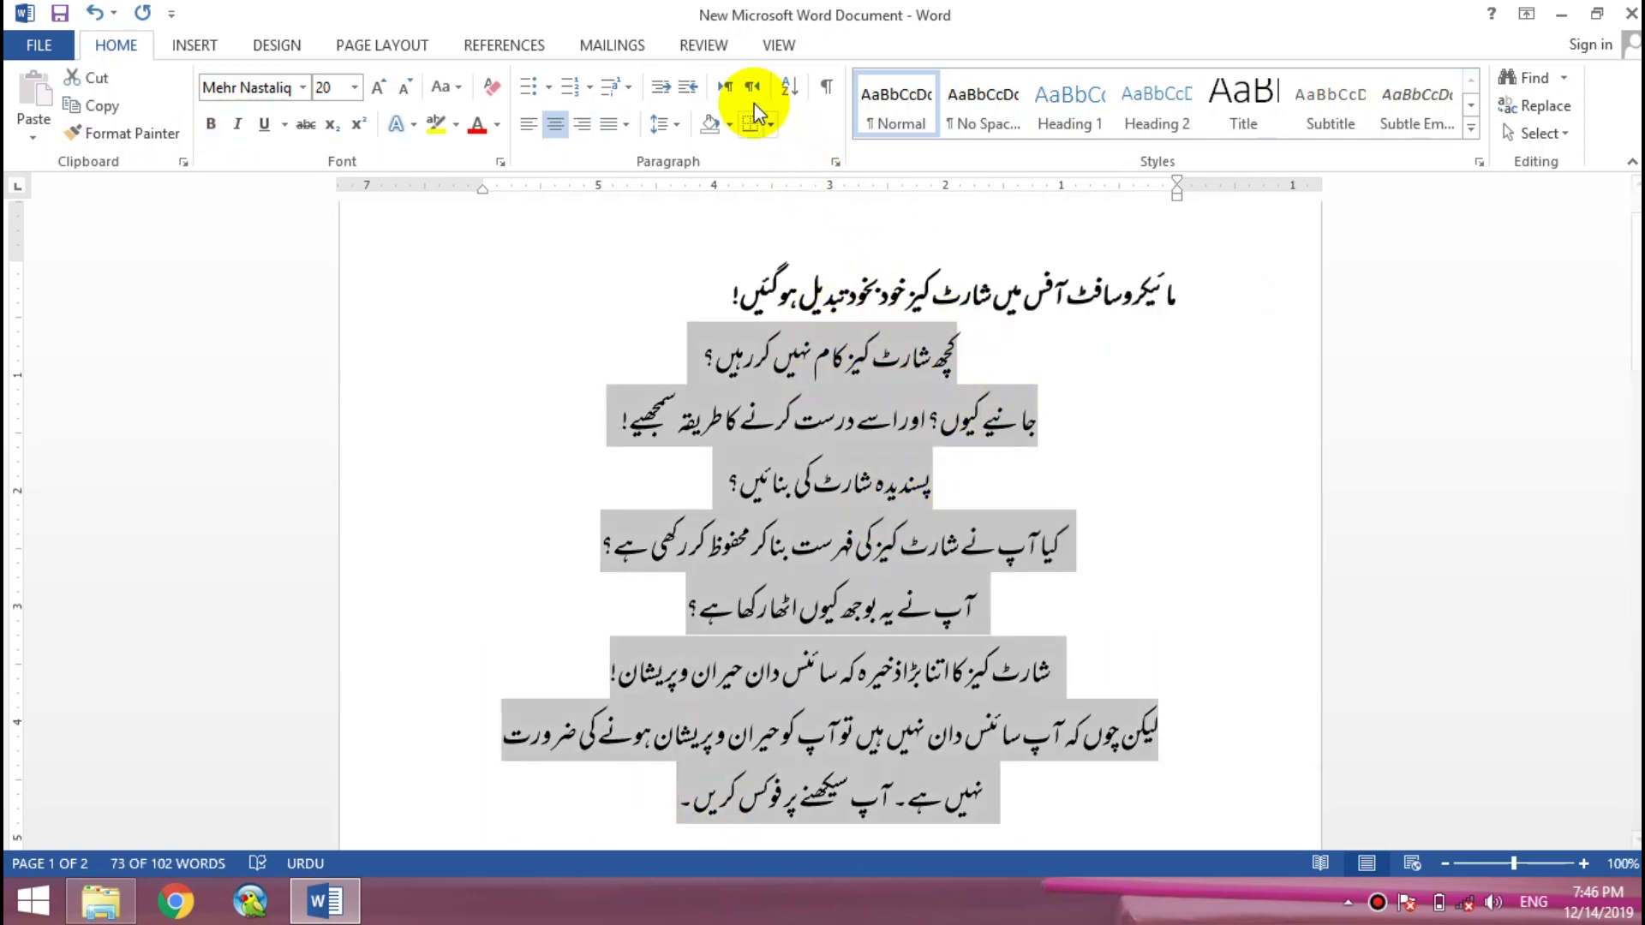
left_click(724, 85)
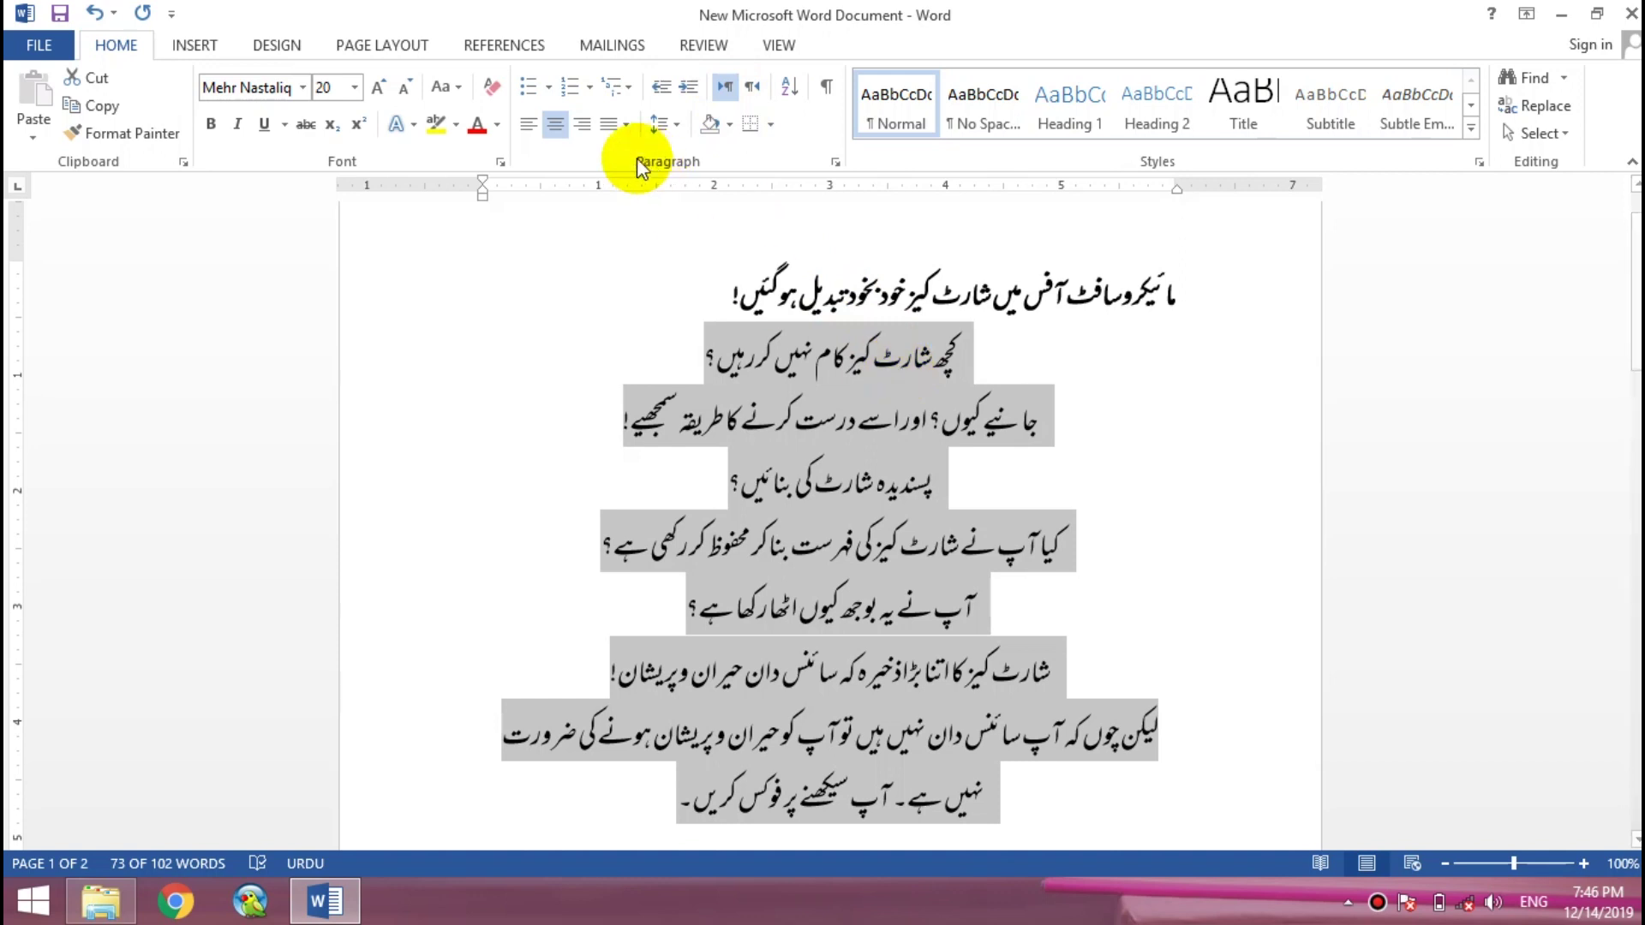
left_click(533, 125)
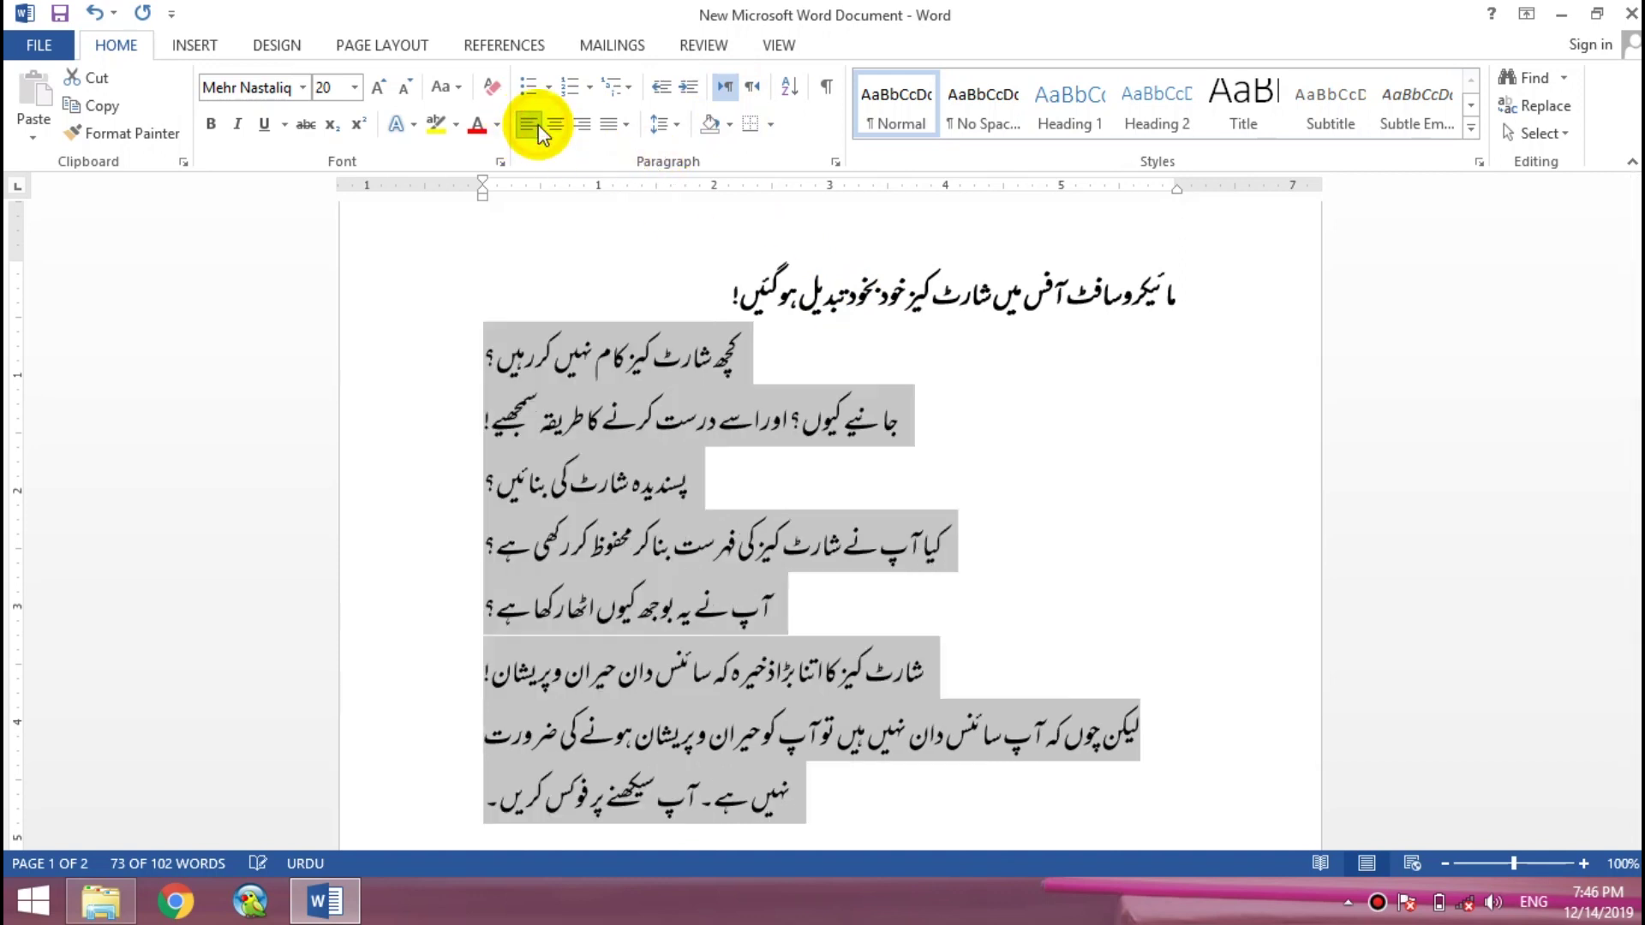
Switch the second, third and fourth Urdu lines to right-to-left direction one by one with the assigned shortcut.
left_click(656, 374)
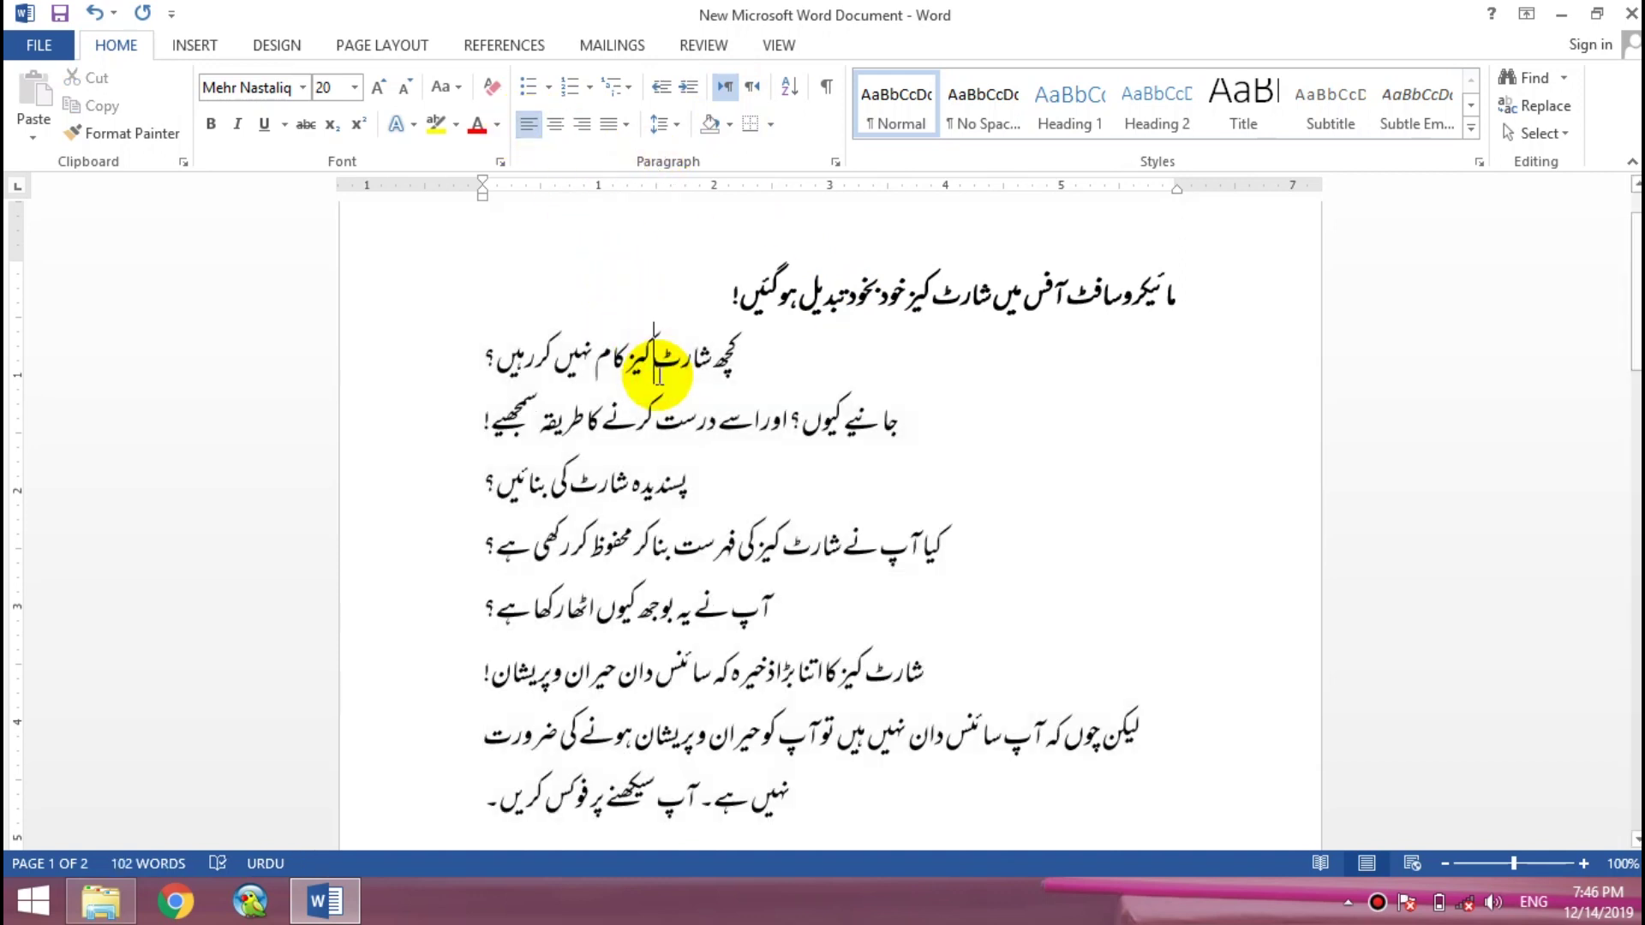
key("ctrl+Shift_R")
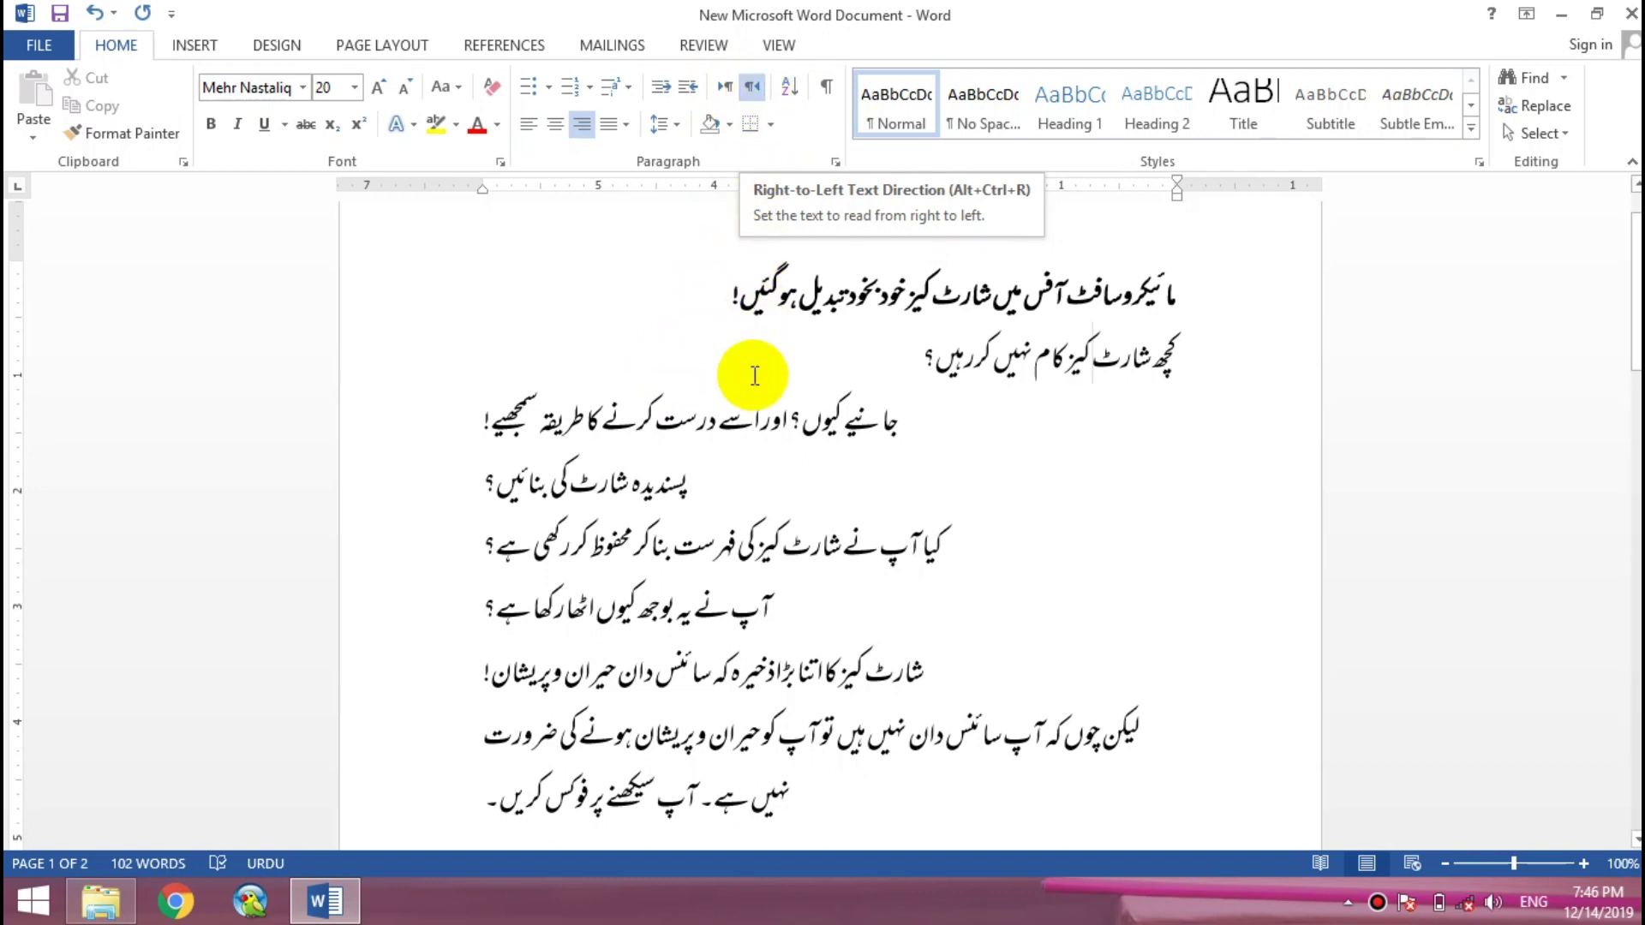
left_click(754, 420)
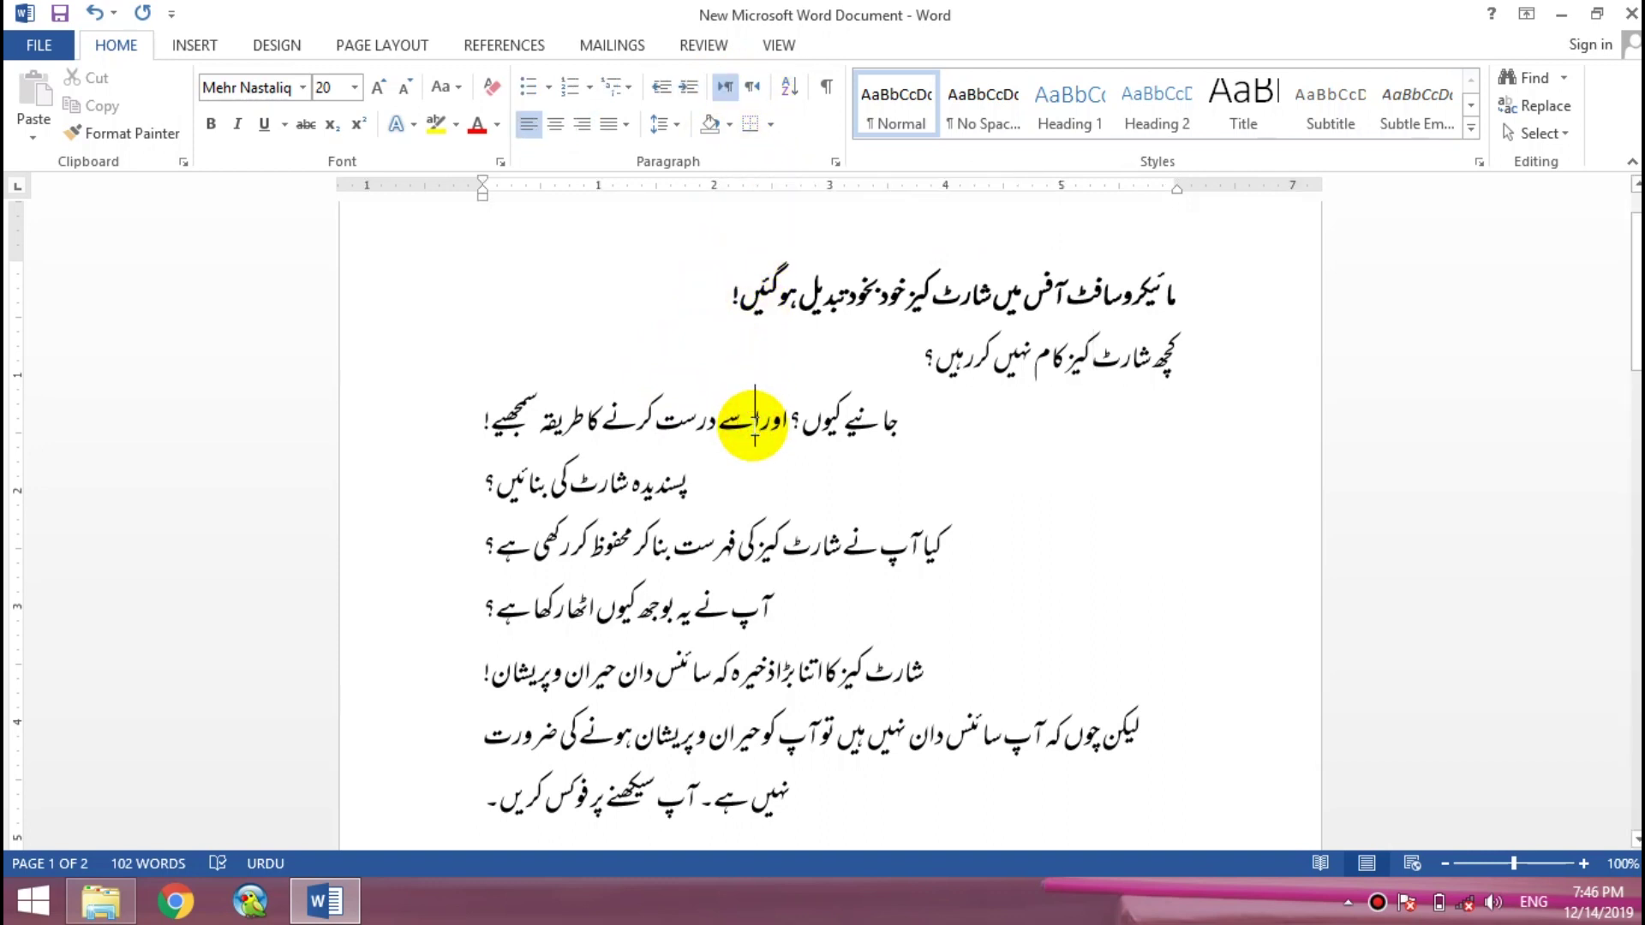
key("ctrl+shift")
key("Down")
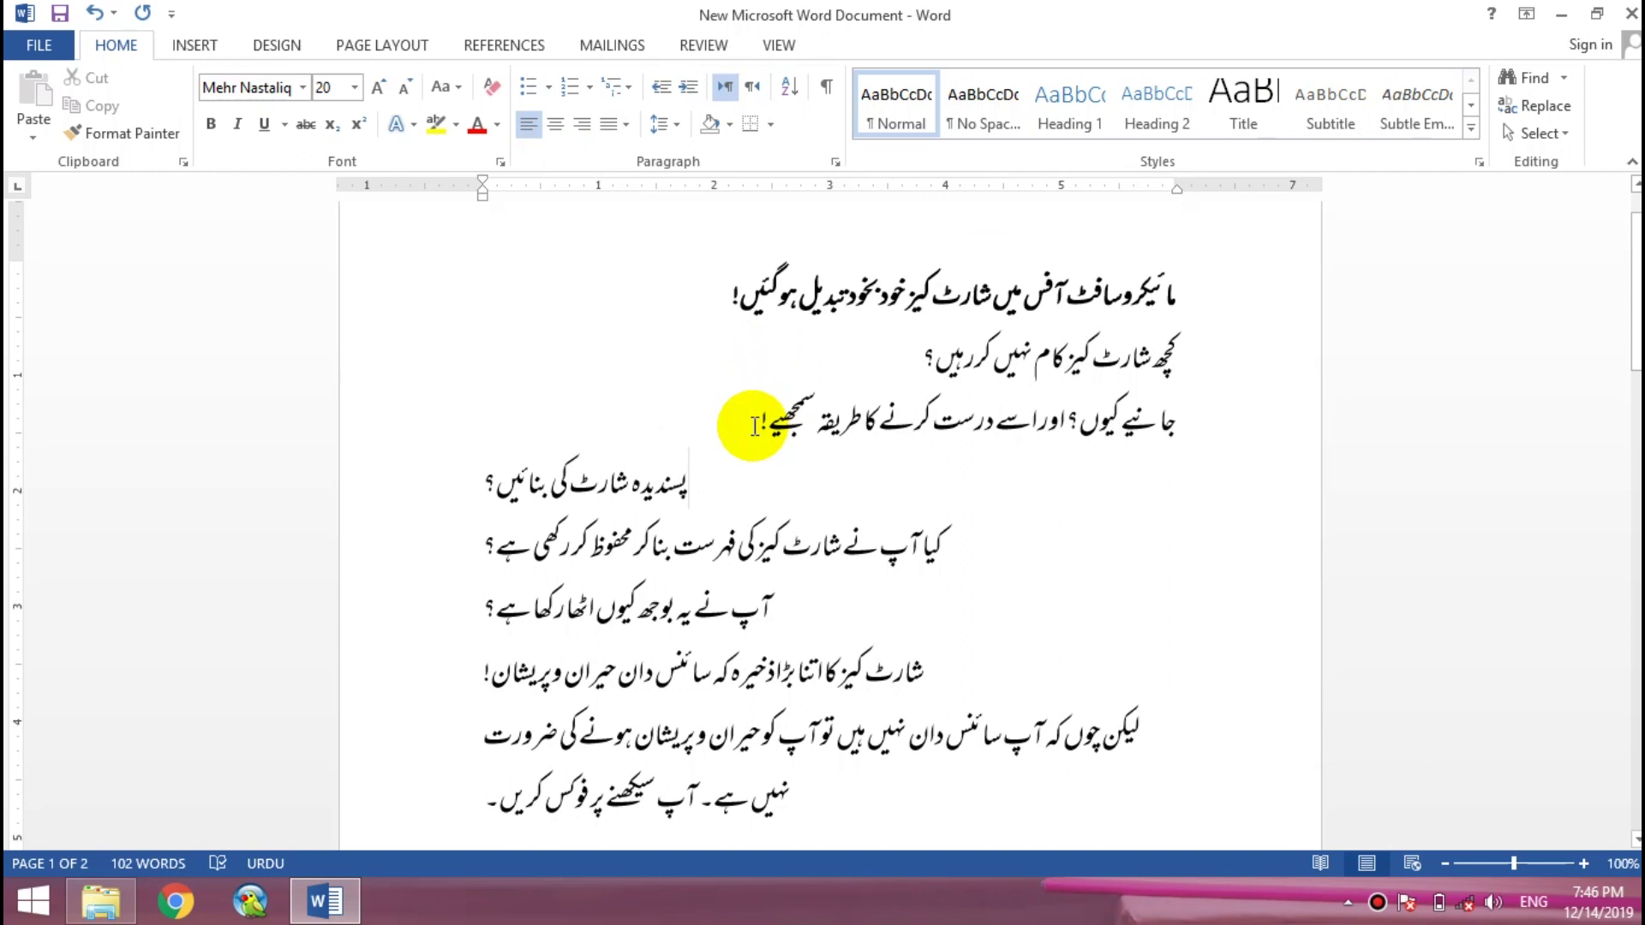
key("ctrl+shift")
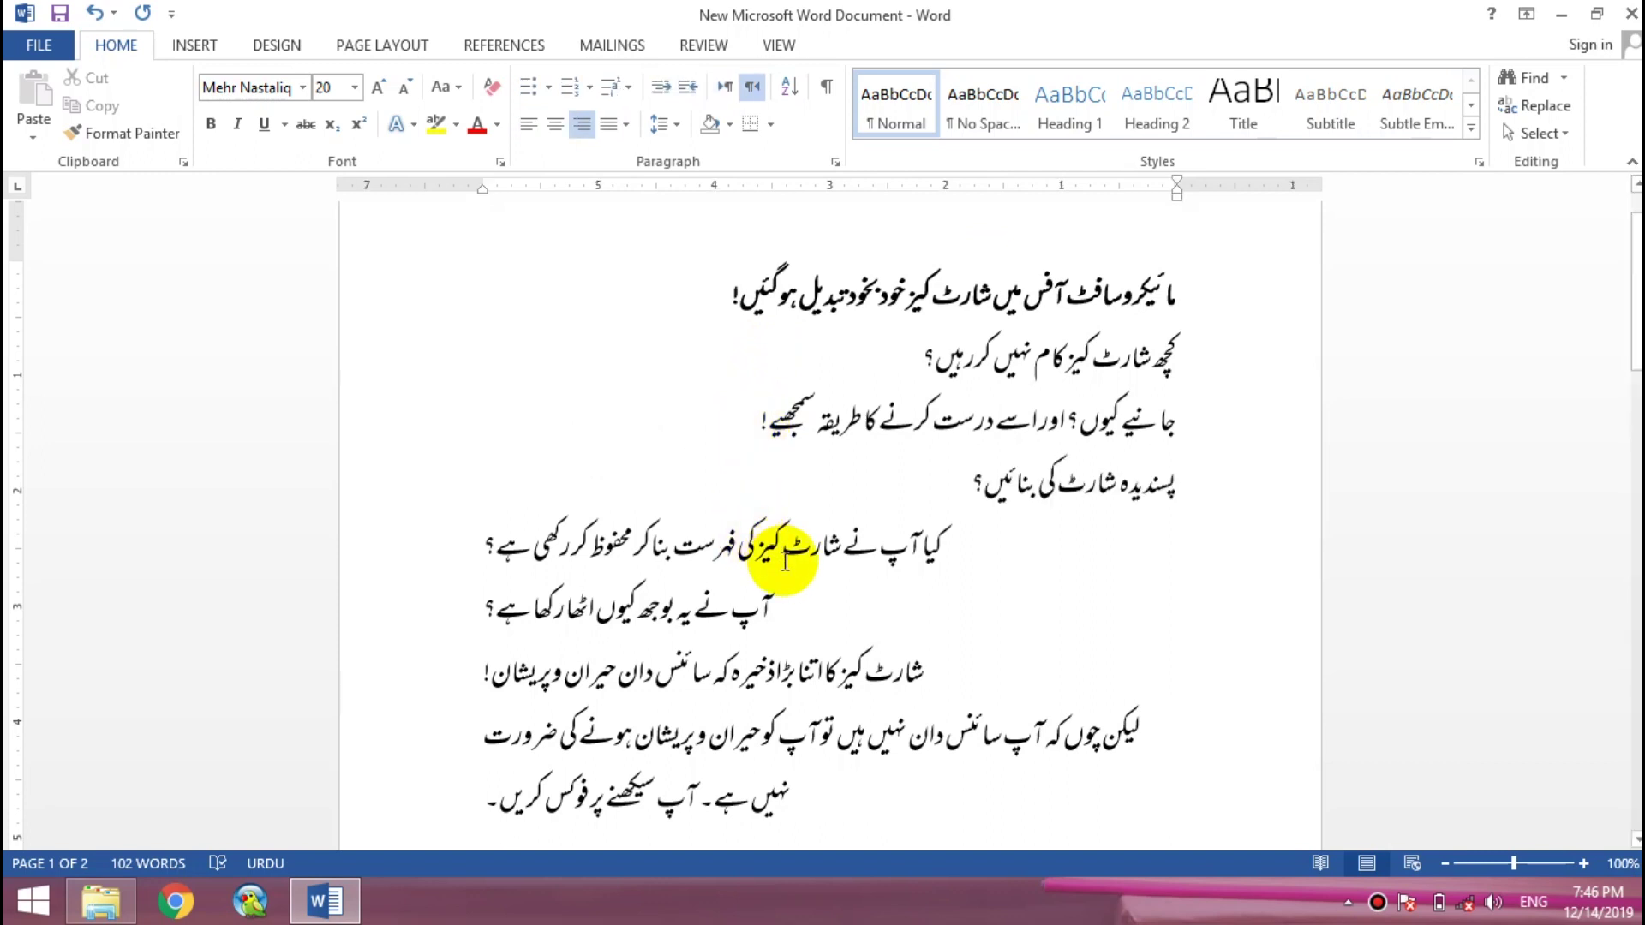
Switch the remaining Urdu paragraphs, from the fifth line through the two-line paragraph, to right-to-left direction together.
left_click_drag(792, 809, 622, 547)
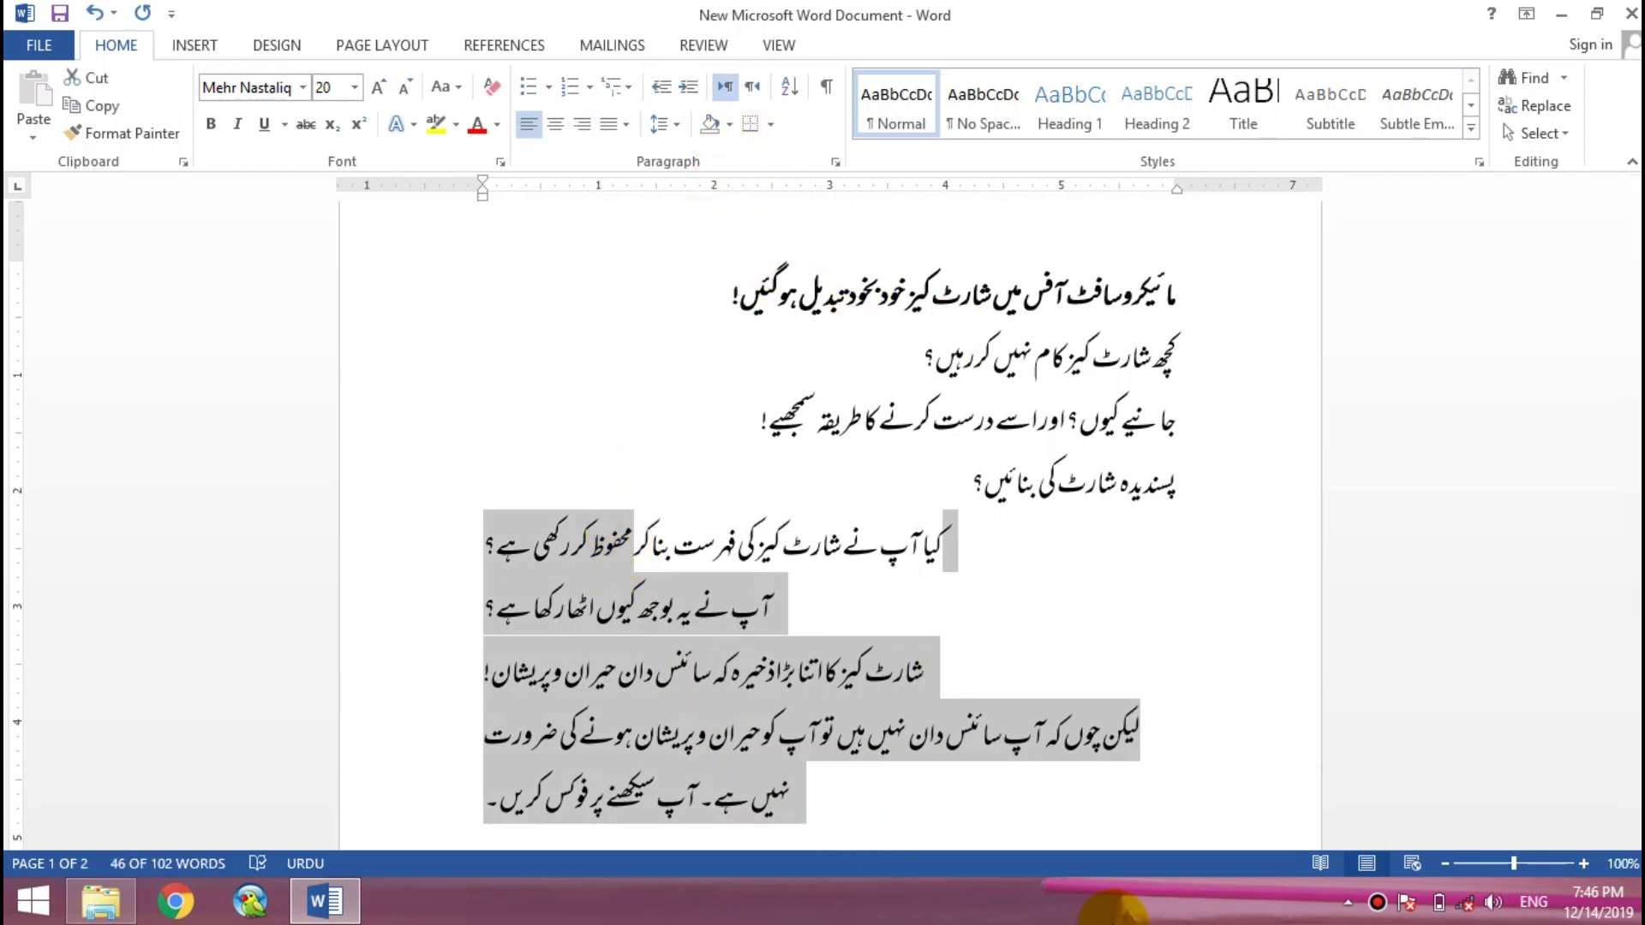
key("ctrl+Shift_R")
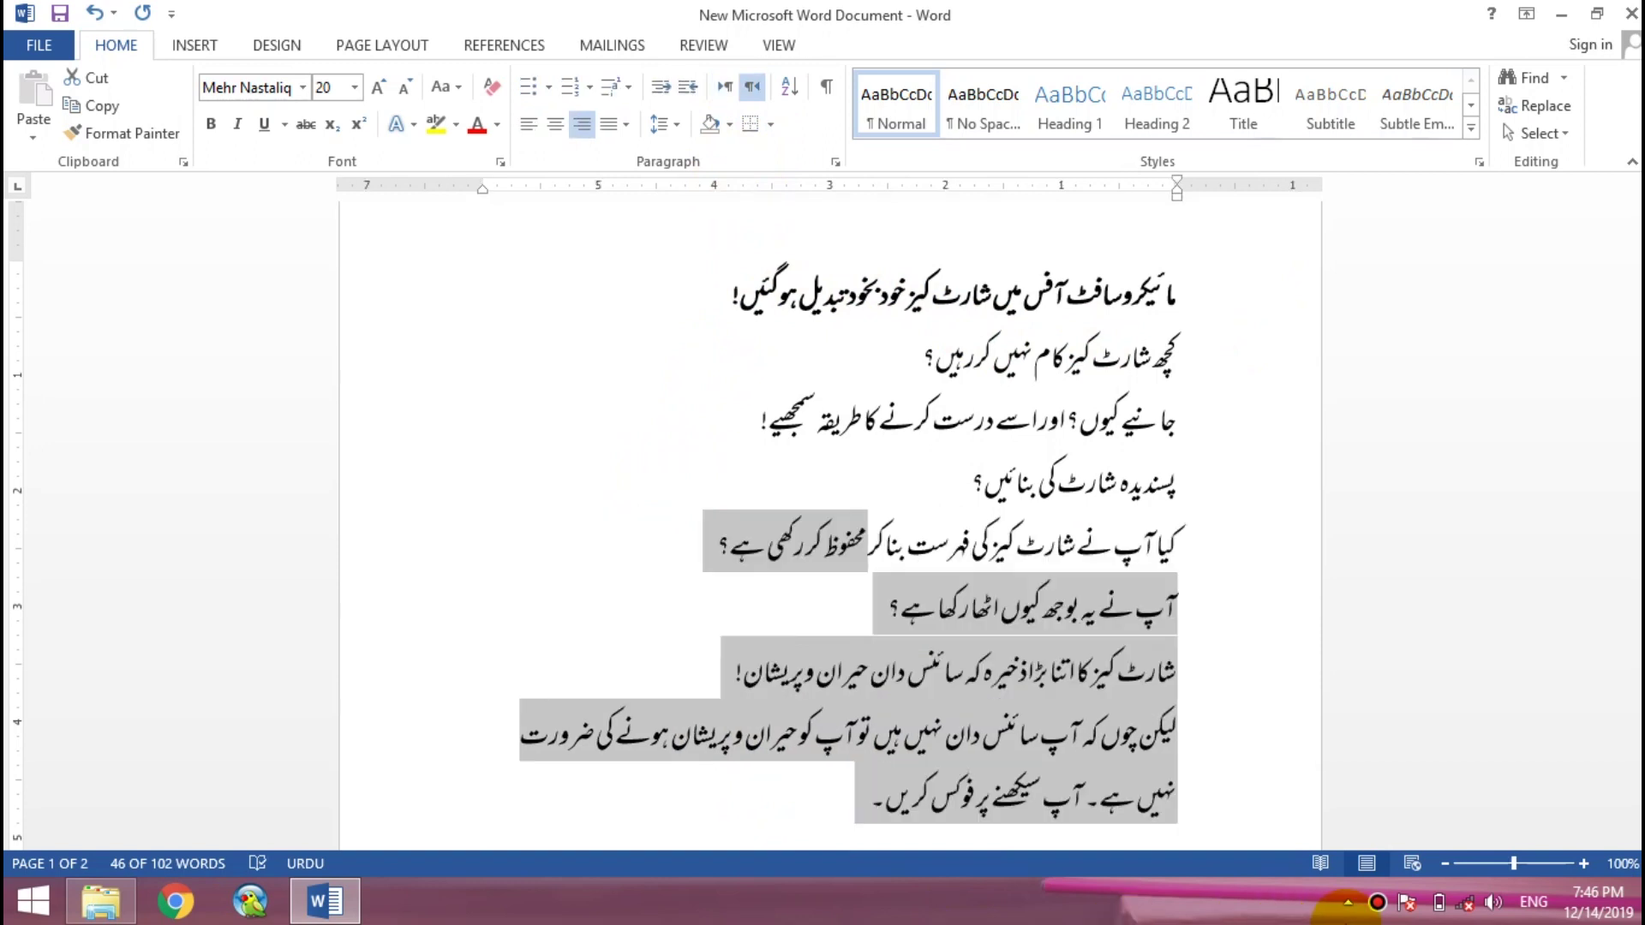
left_click(955, 664)
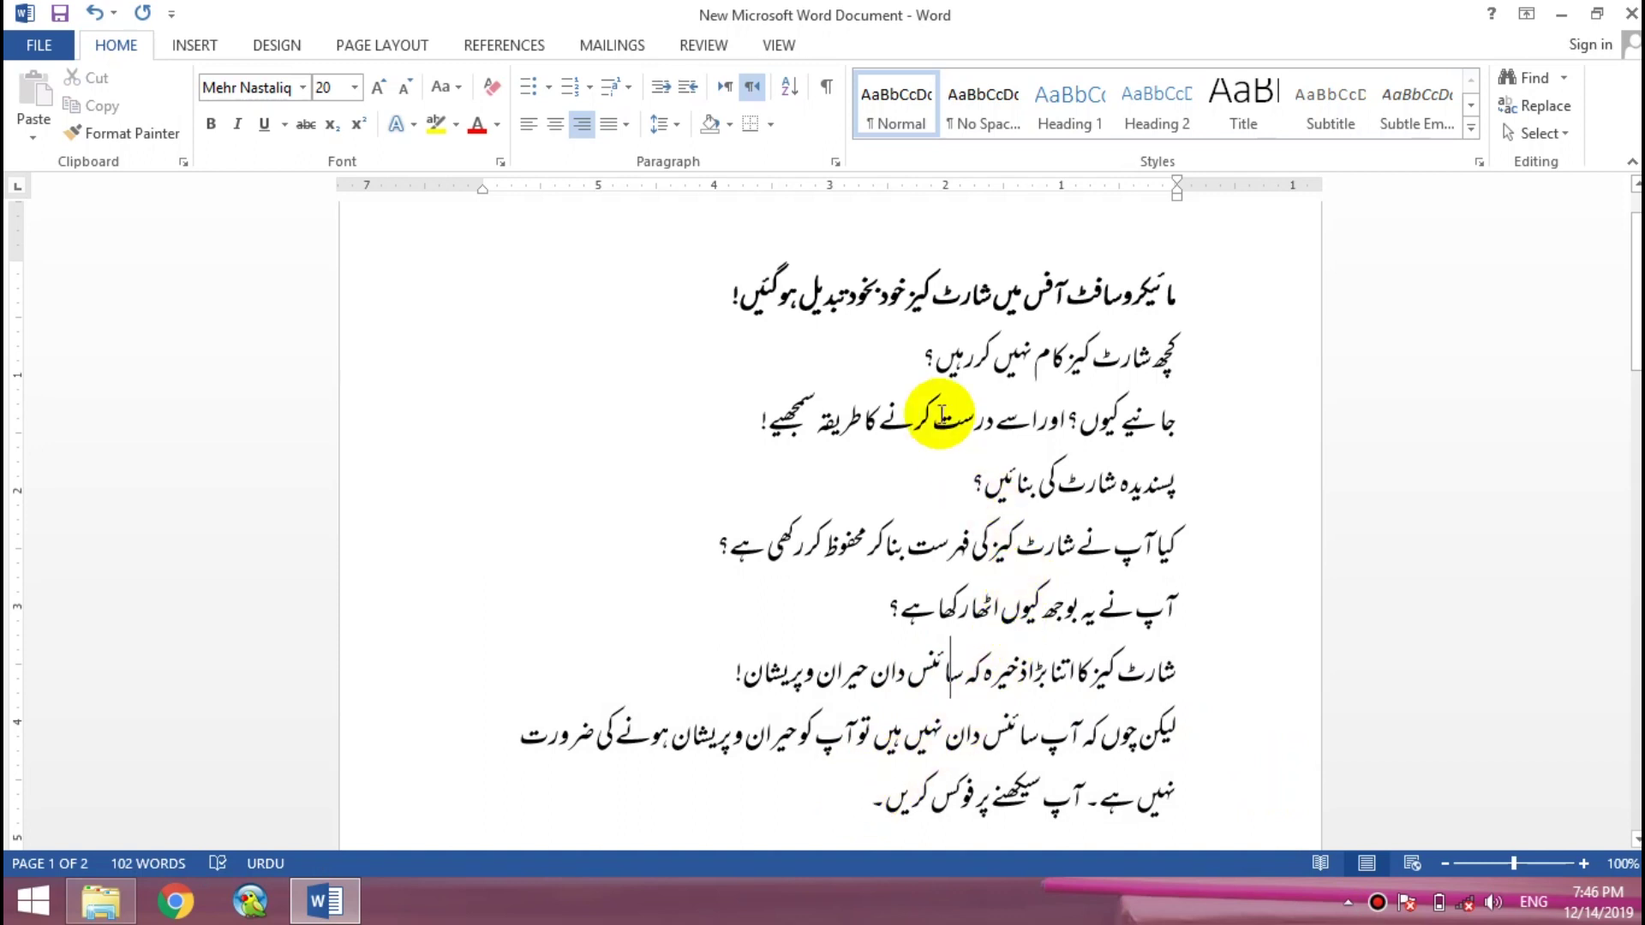
Reset all customized keyboard shortcut assignments saved in the Normal template to their defaults.
right_click(963, 169)
left_click(1047, 272)
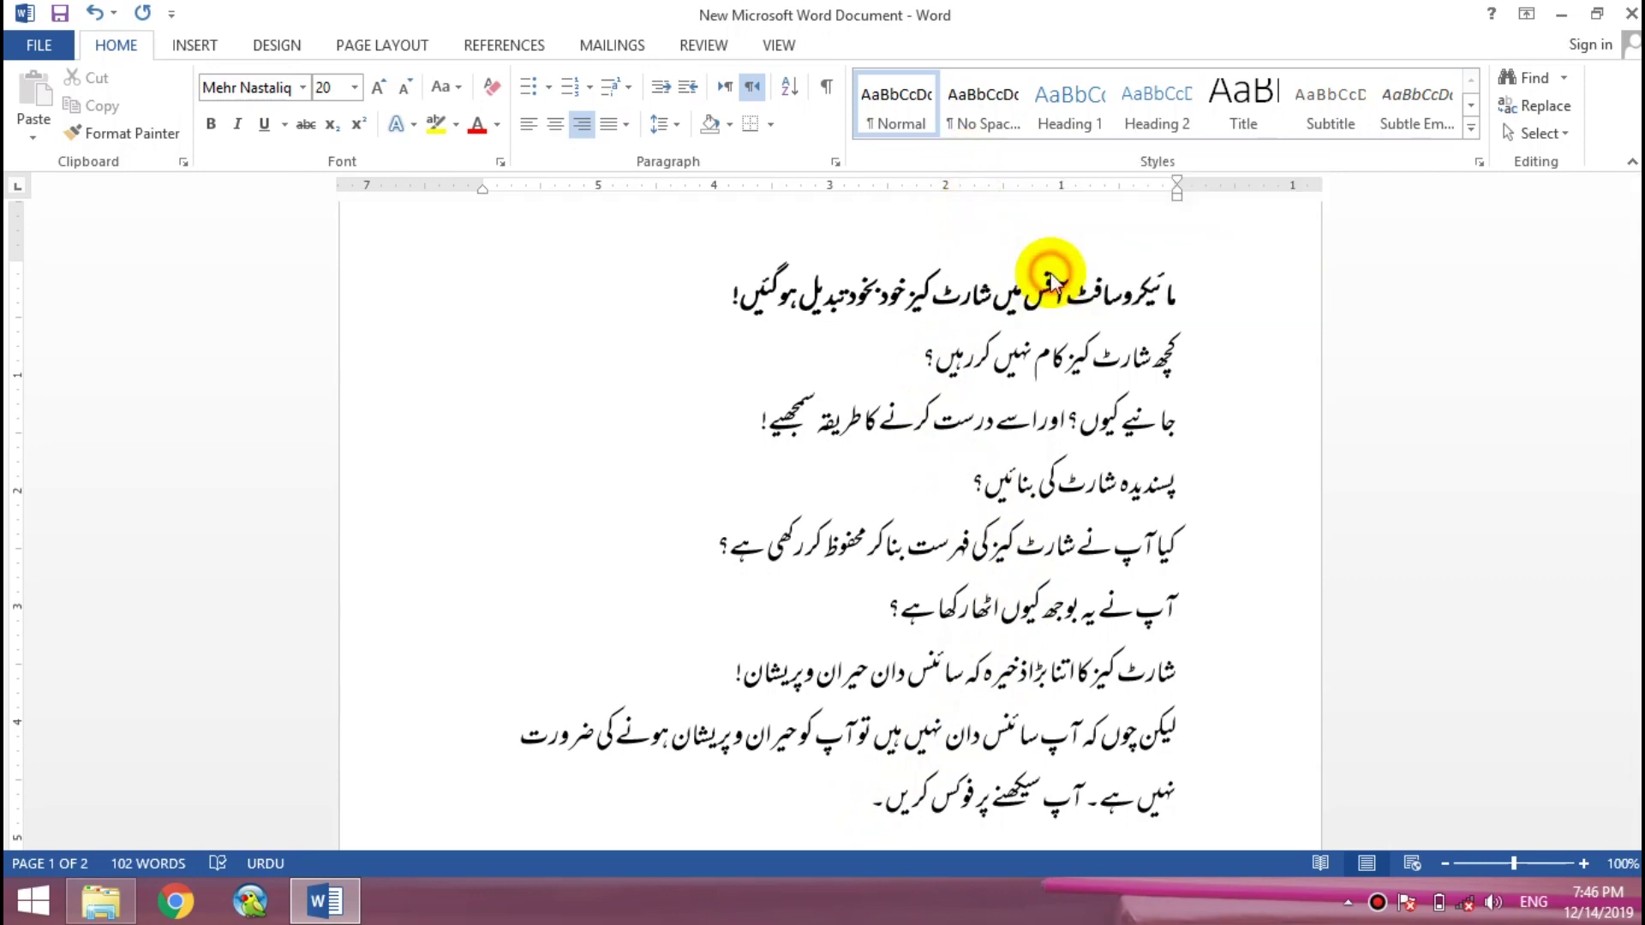
left_click(753, 737)
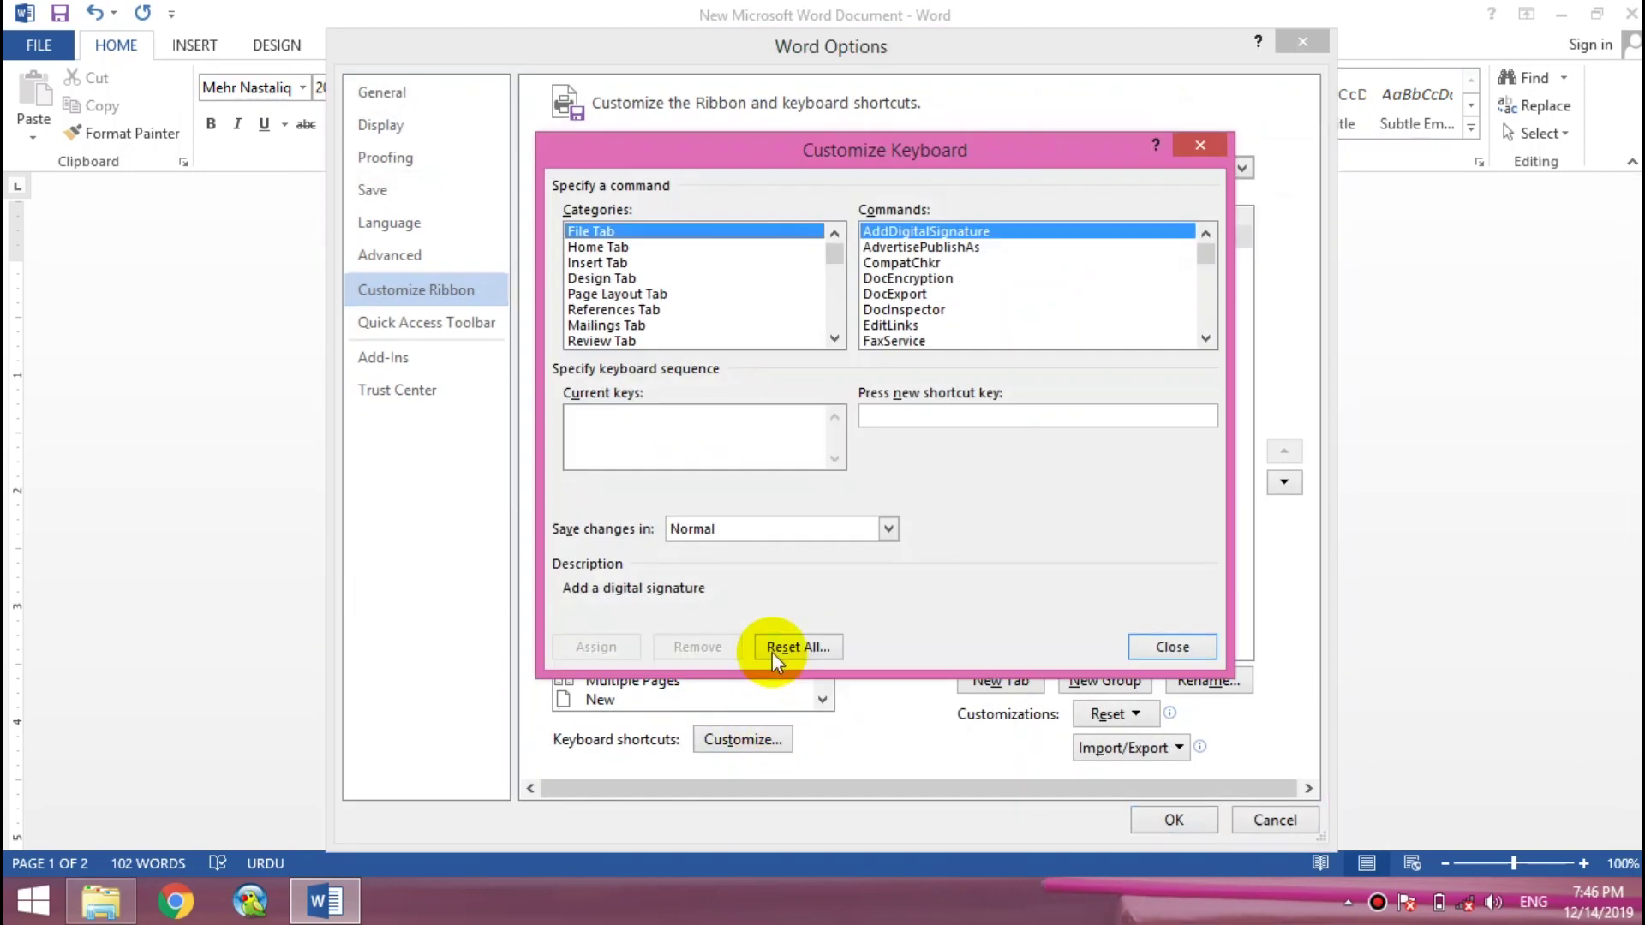
left_click(781, 647)
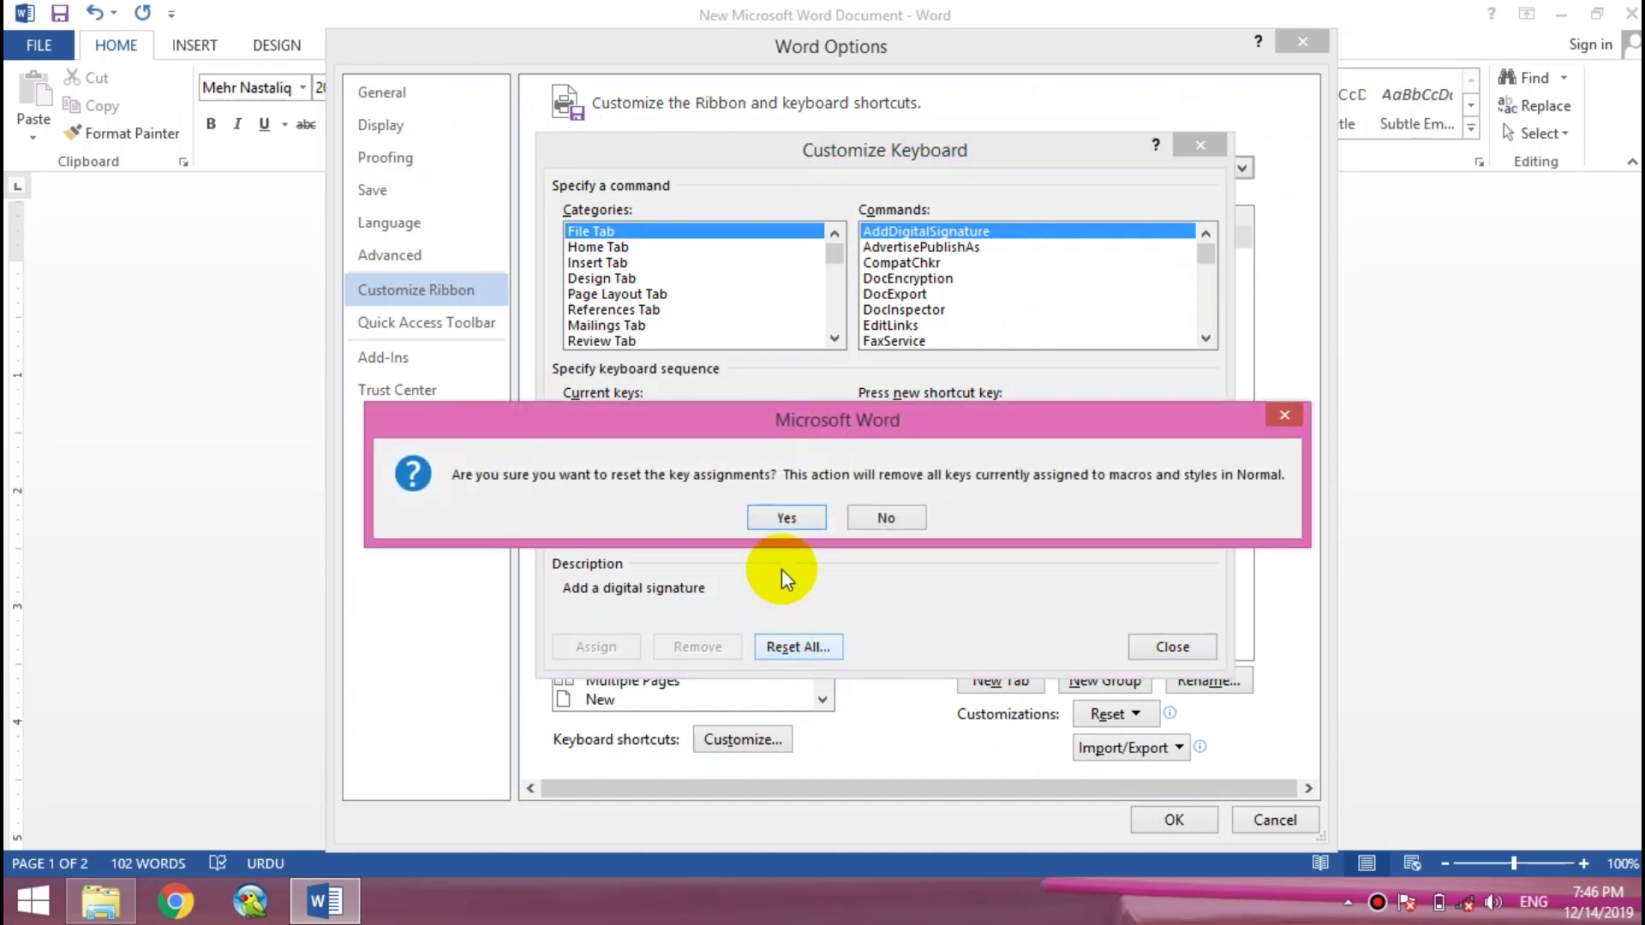
left_click(788, 517)
Assign Alt+Ctrl+R to the RtlPara command in the Home Tab category and accept the options.
left_click(666, 247)
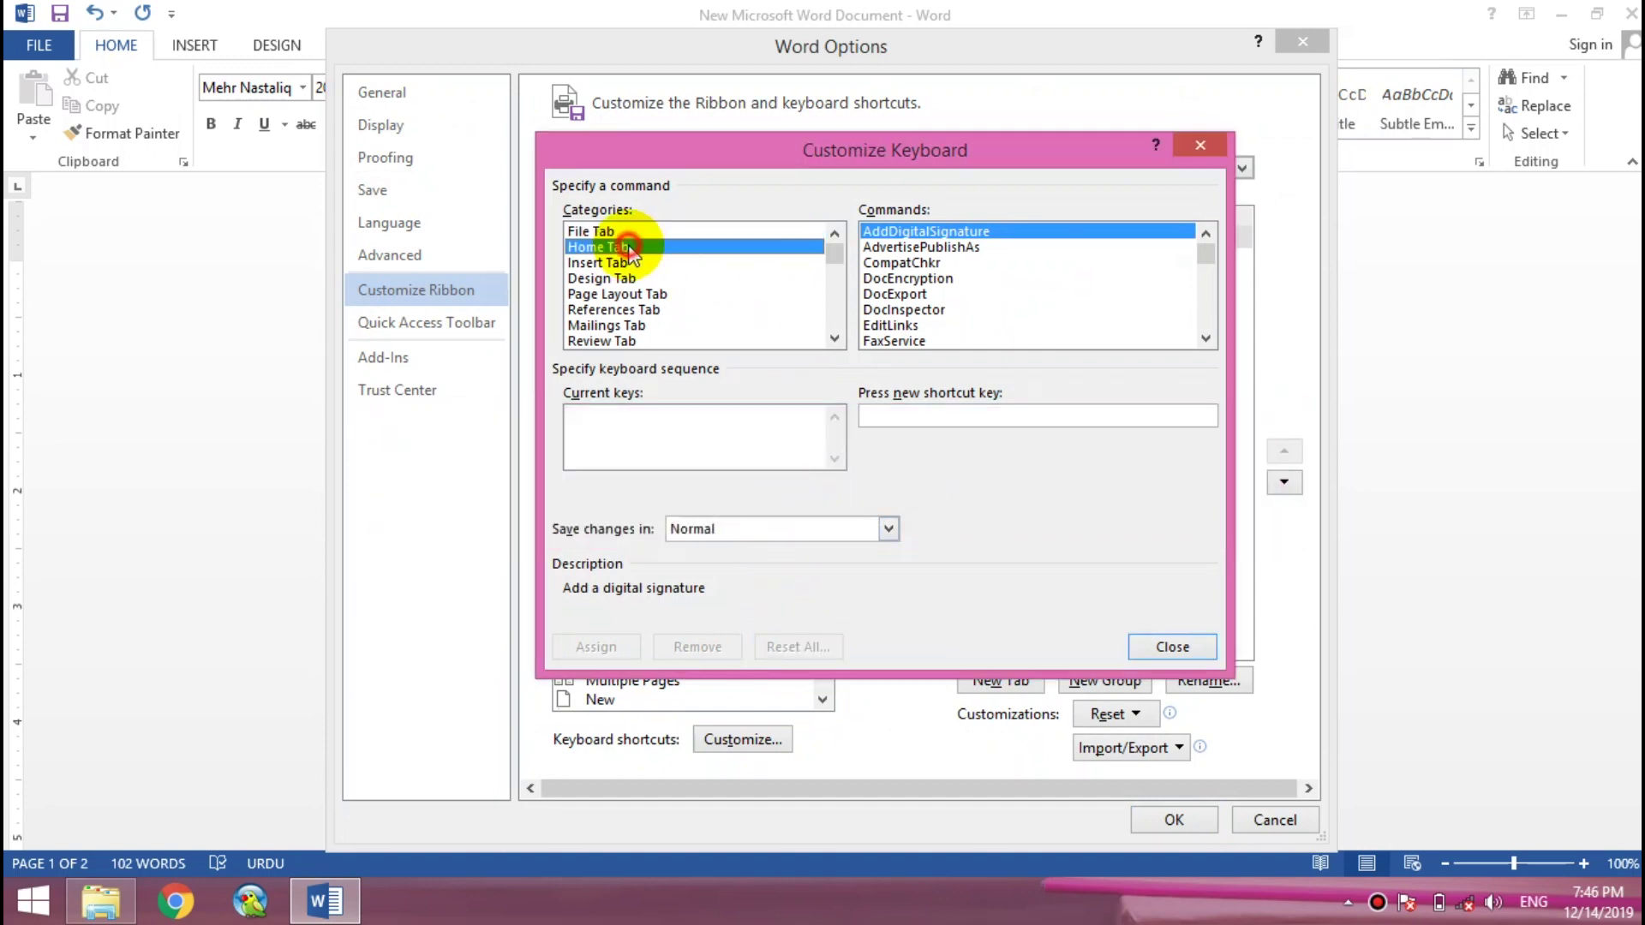
left_click_drag(1208, 250, 1206, 305)
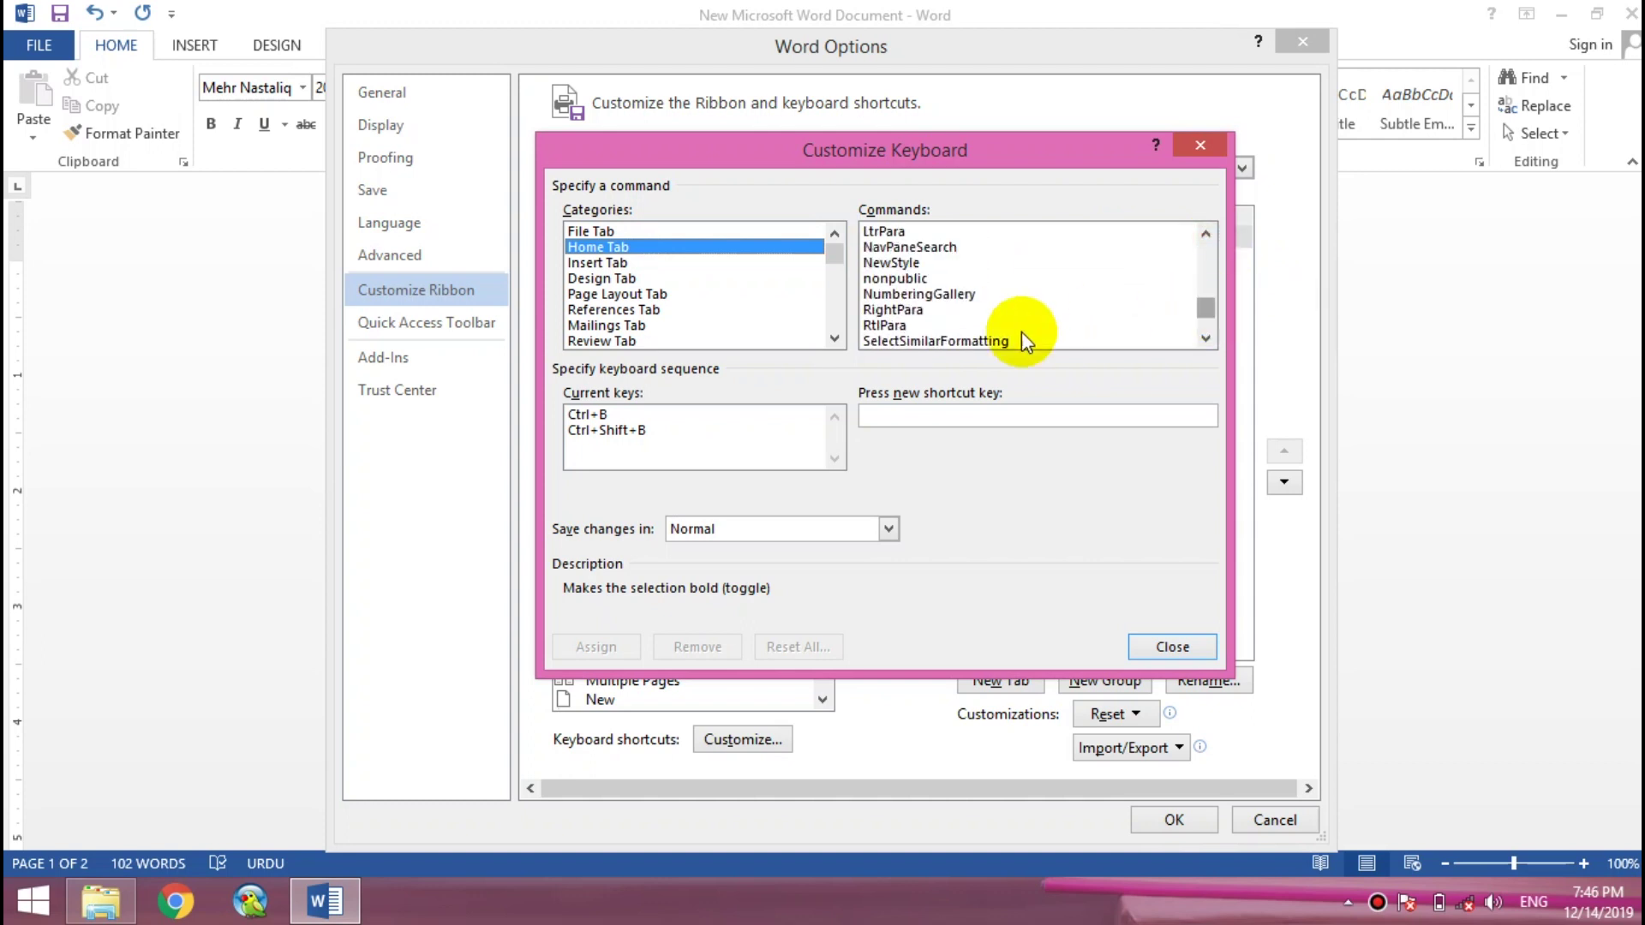
left_click(888, 326)
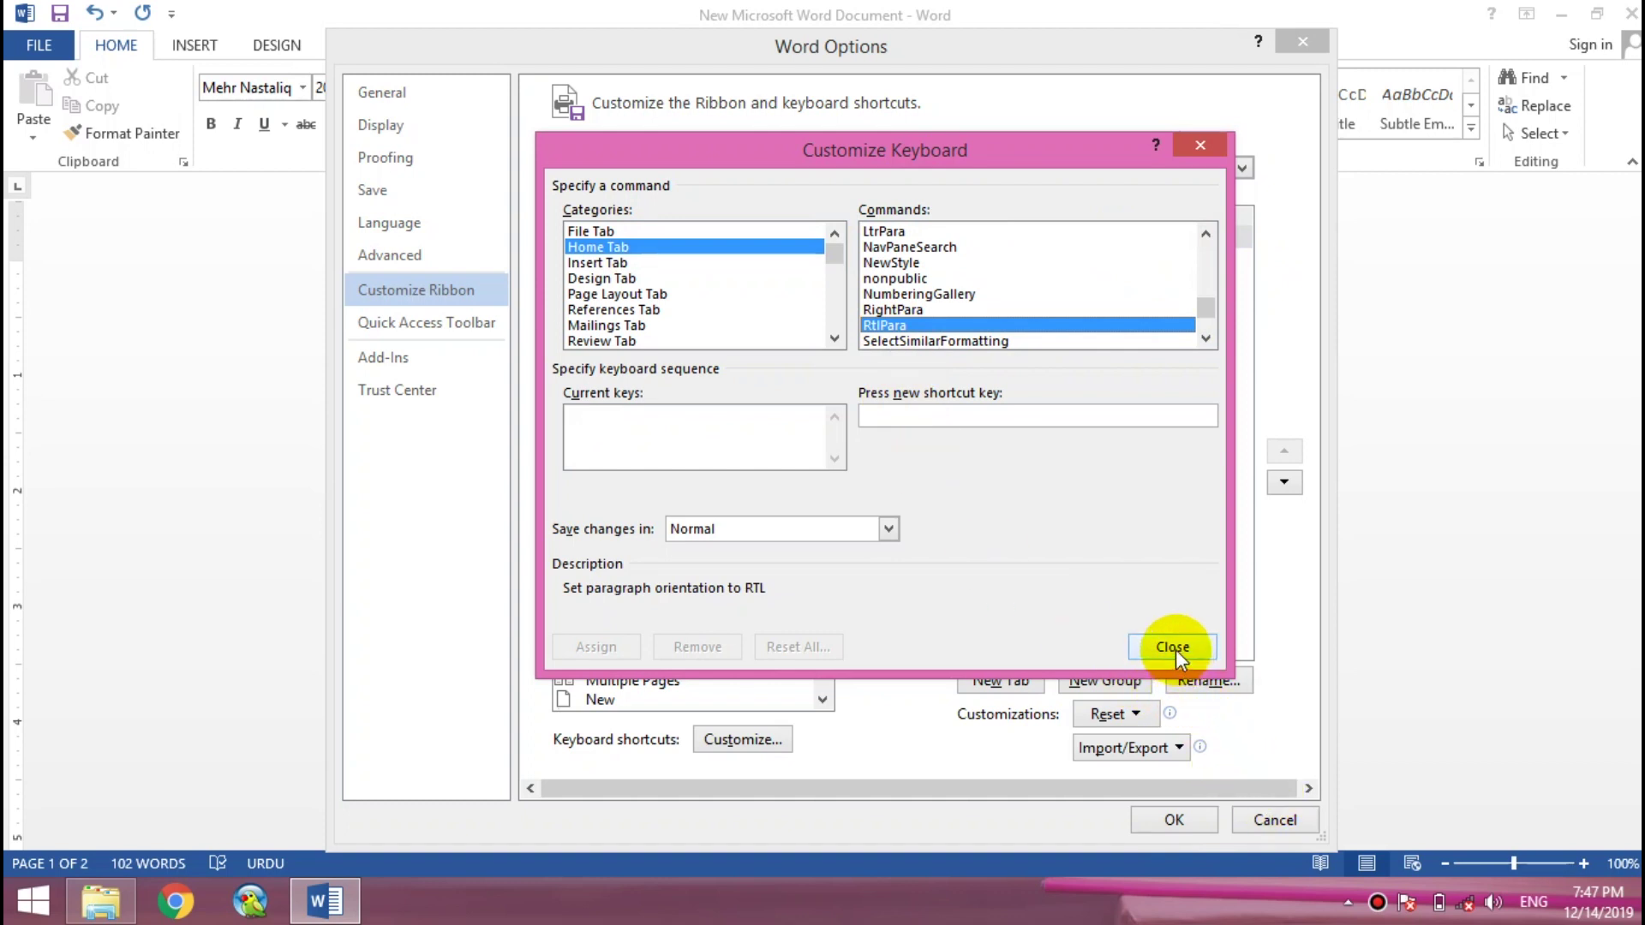
left_click(983, 415)
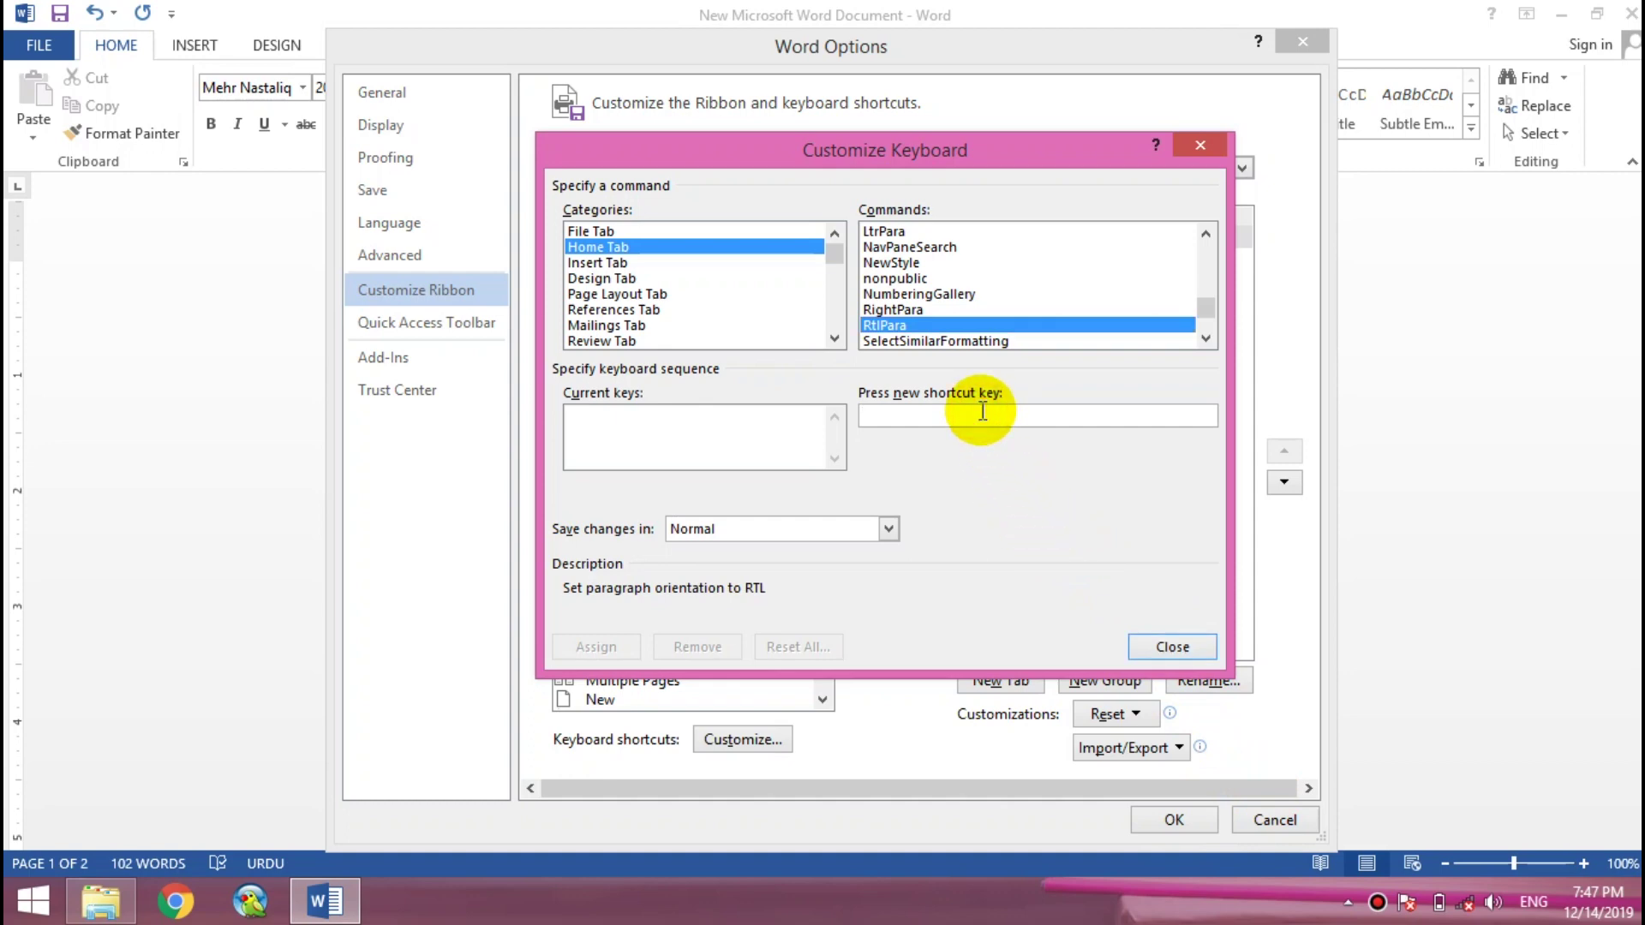
key("ctrl+alt+r")
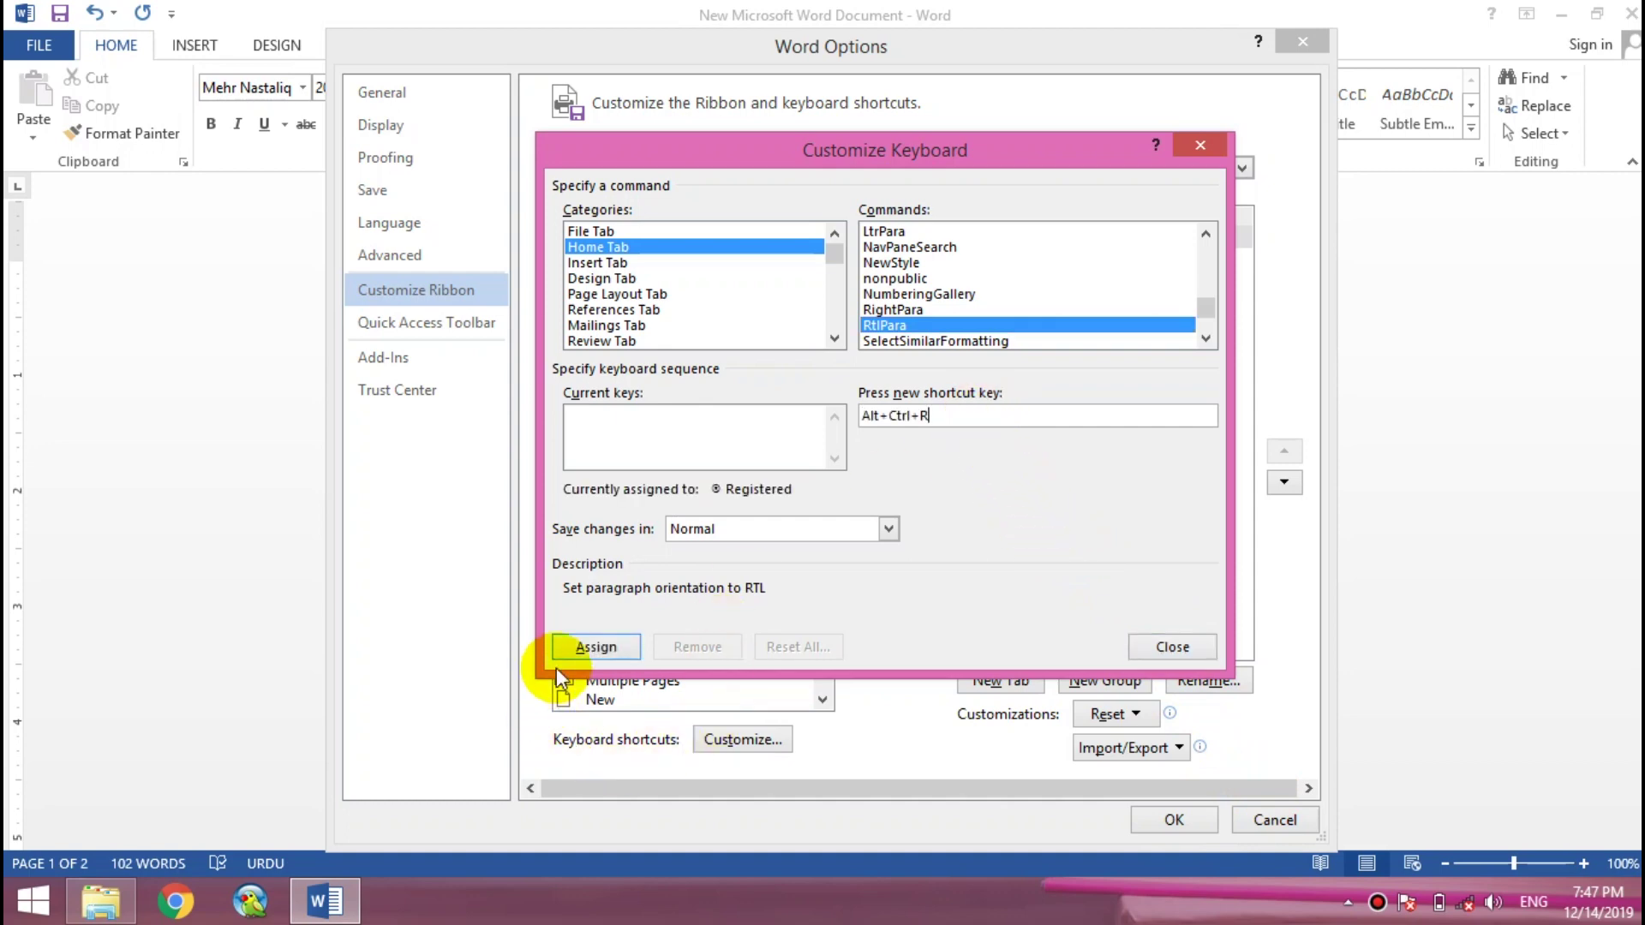
left_click(597, 647)
left_click(1191, 647)
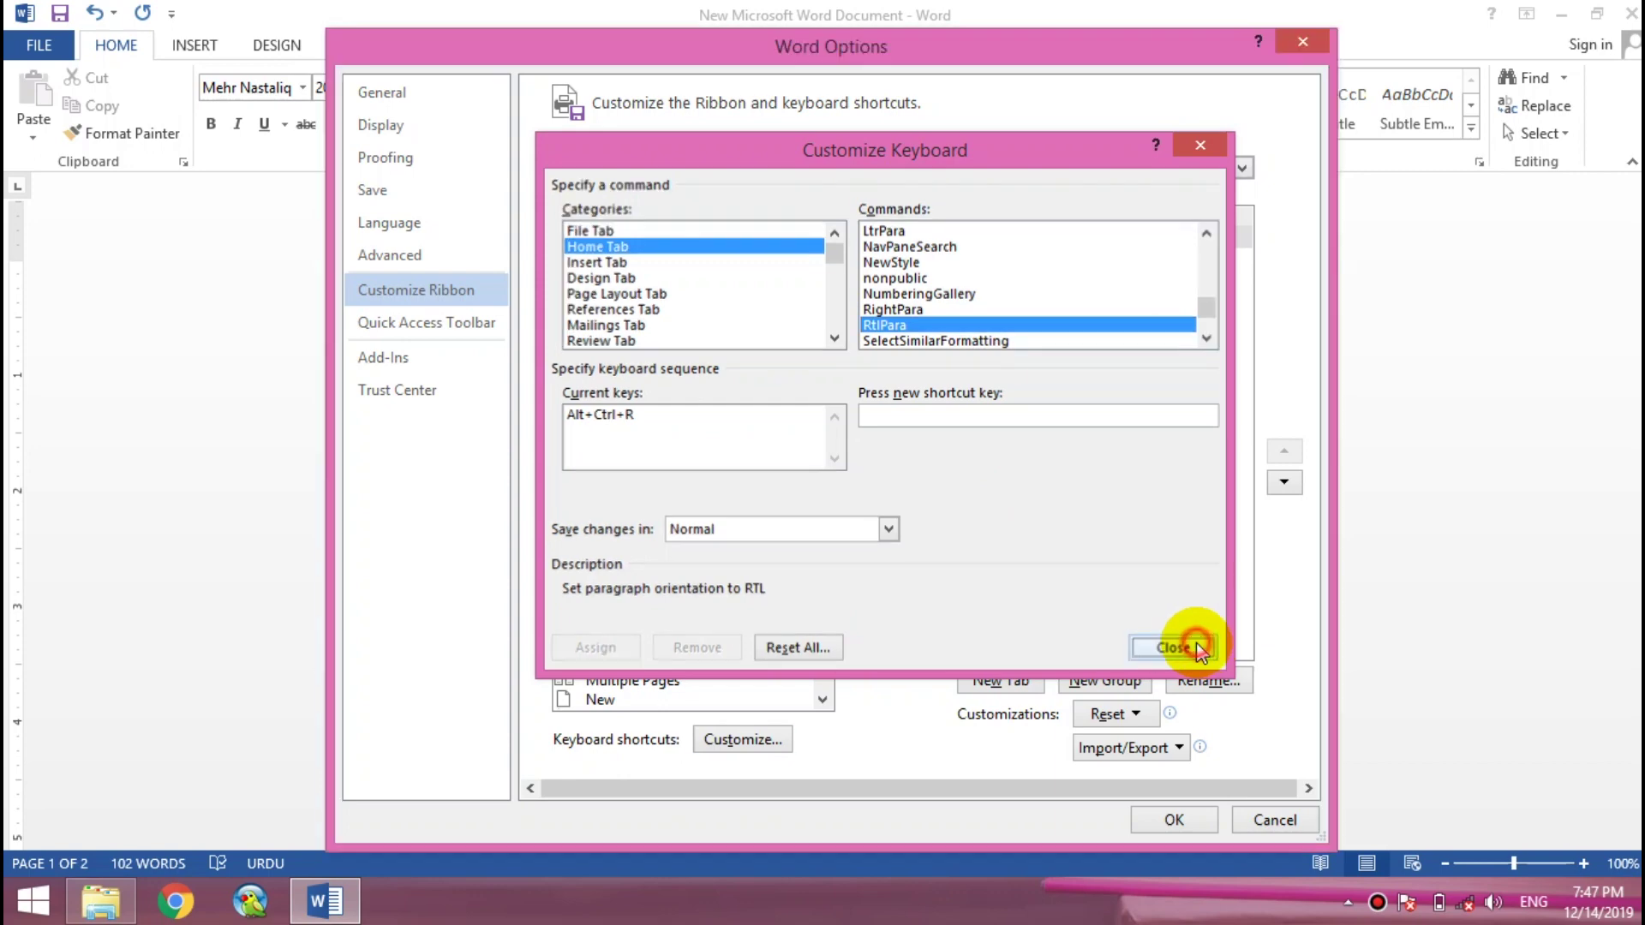
left_click(1190, 823)
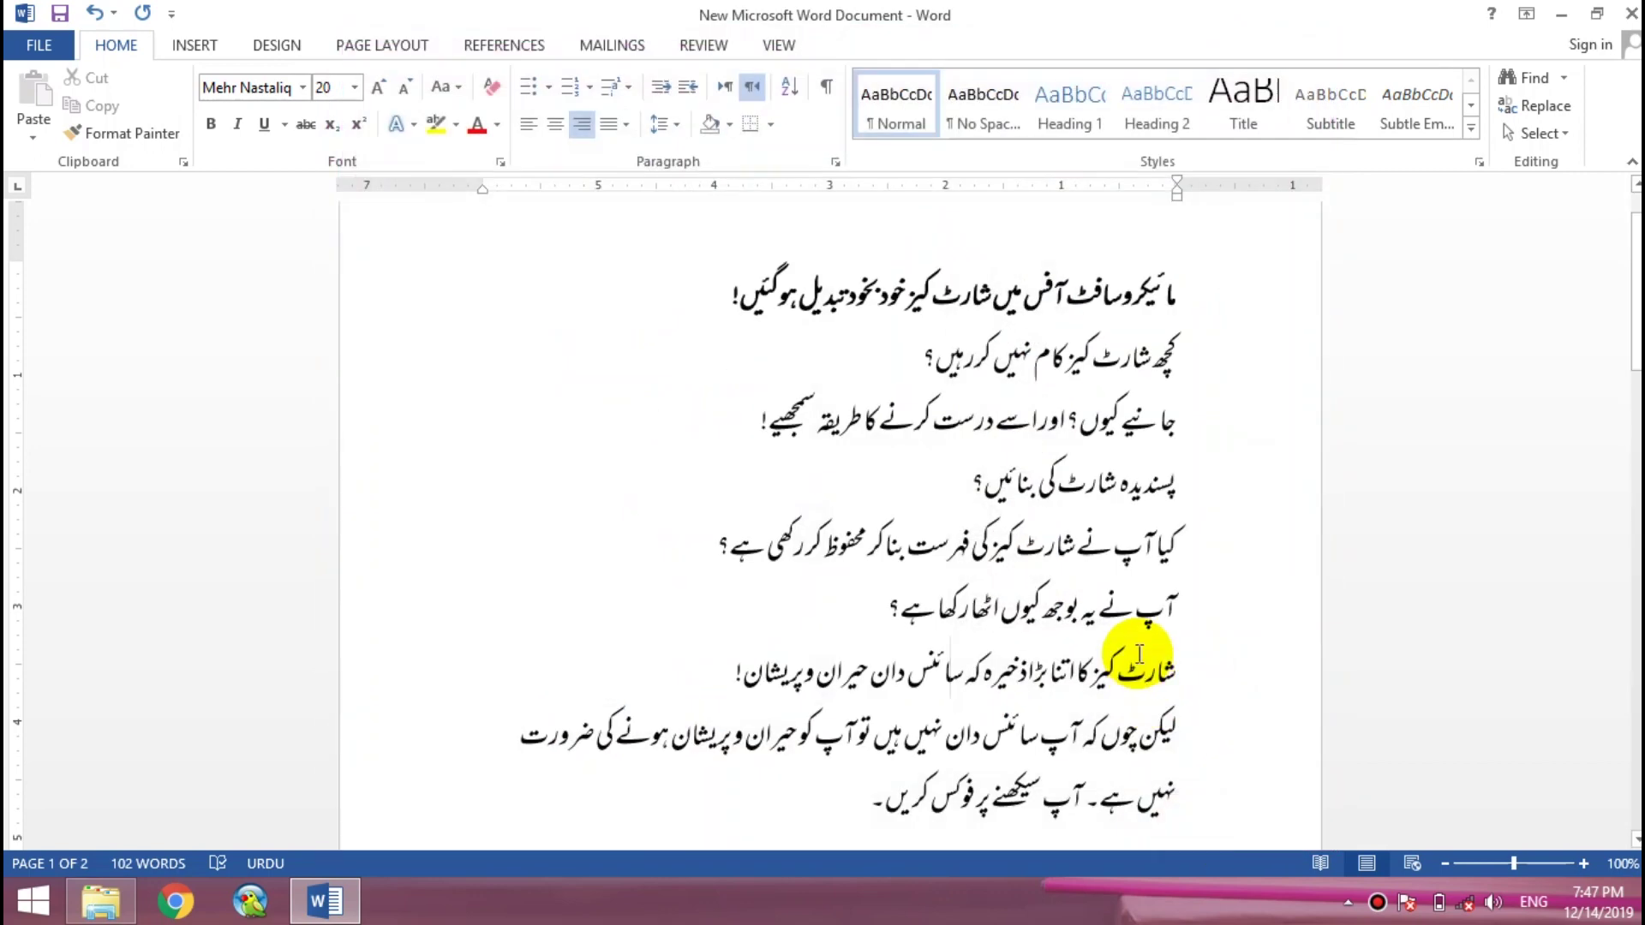
Bring up the keyboard shortcut customization for review, and leave it without making changes.
right_click(951, 161)
left_click(1021, 260)
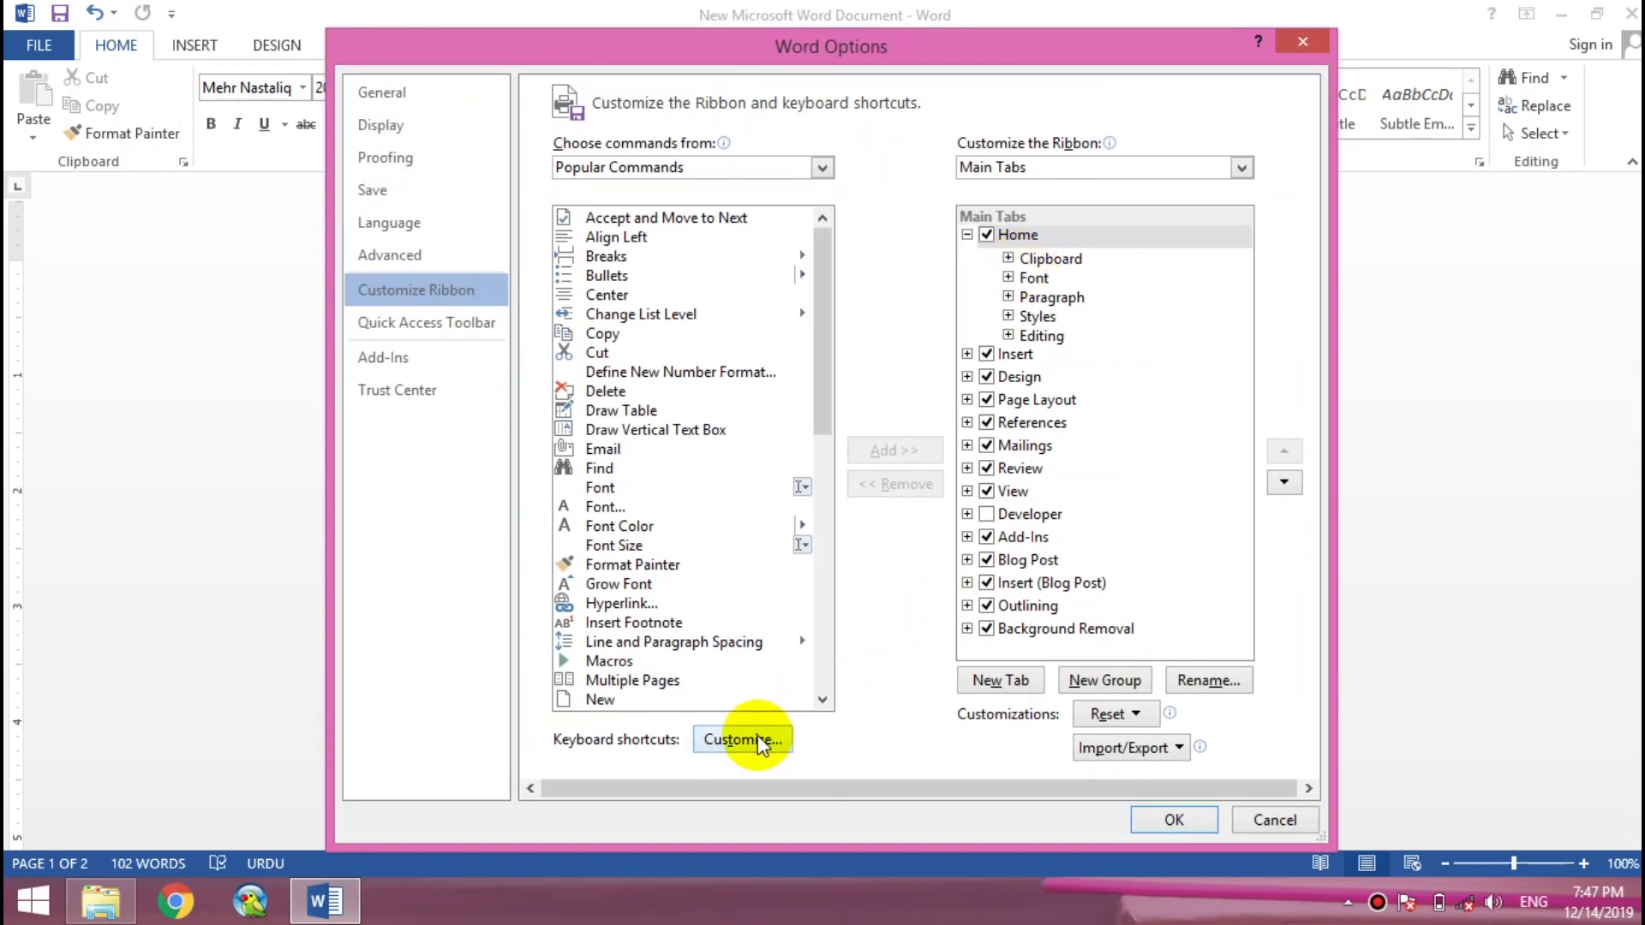
left_click(758, 741)
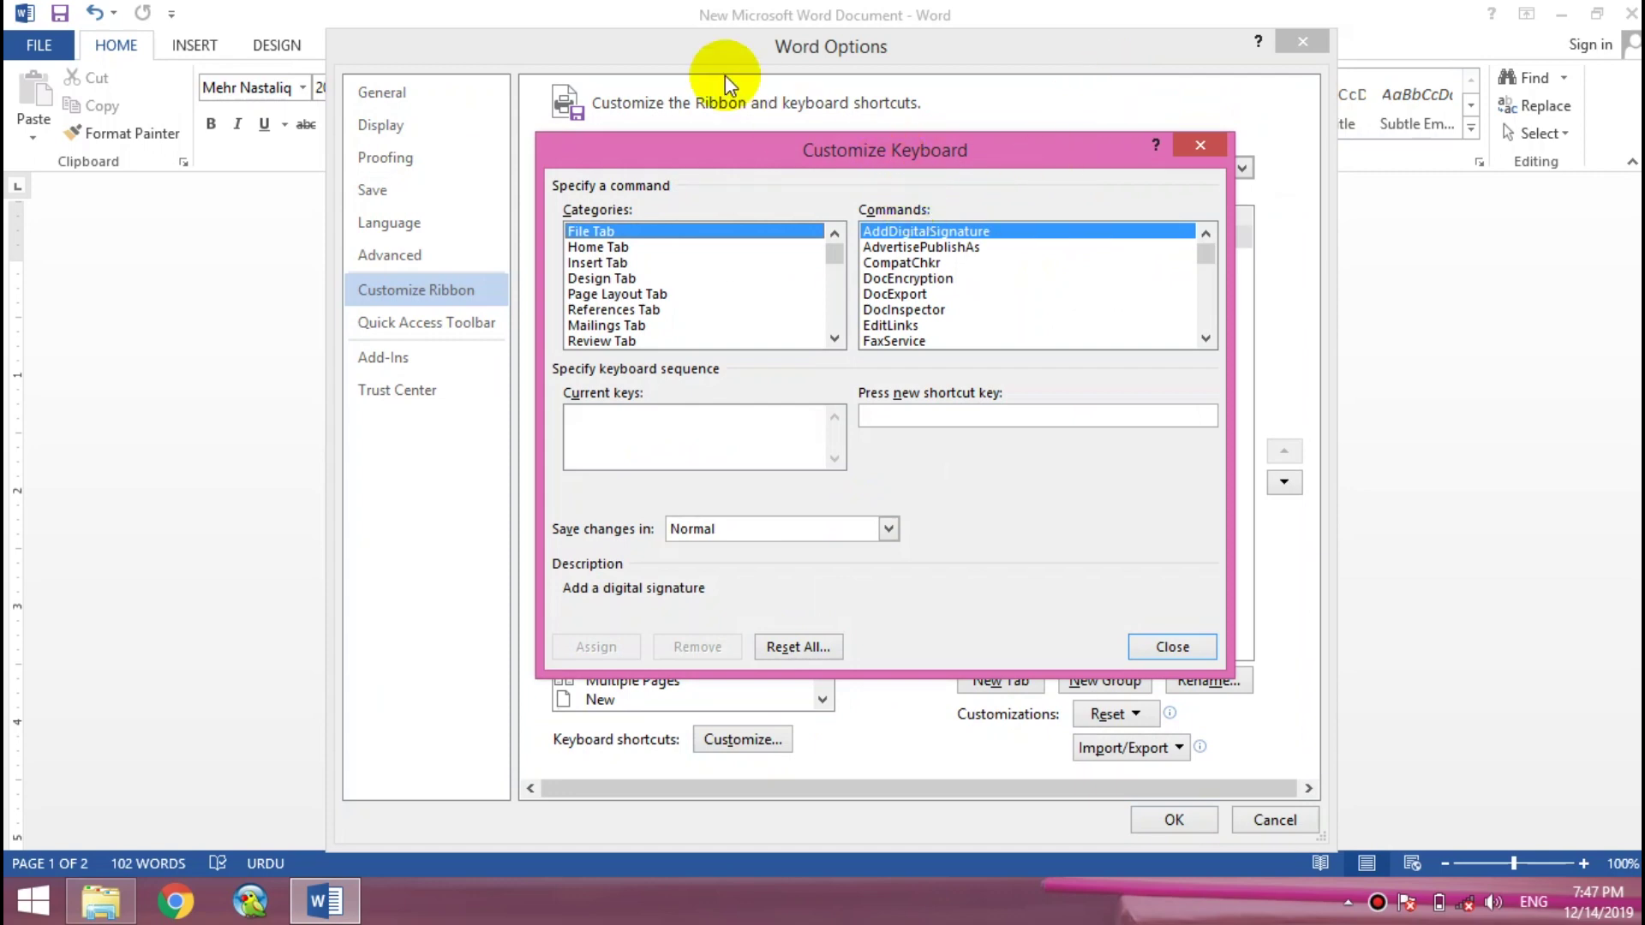
left_click(1201, 145)
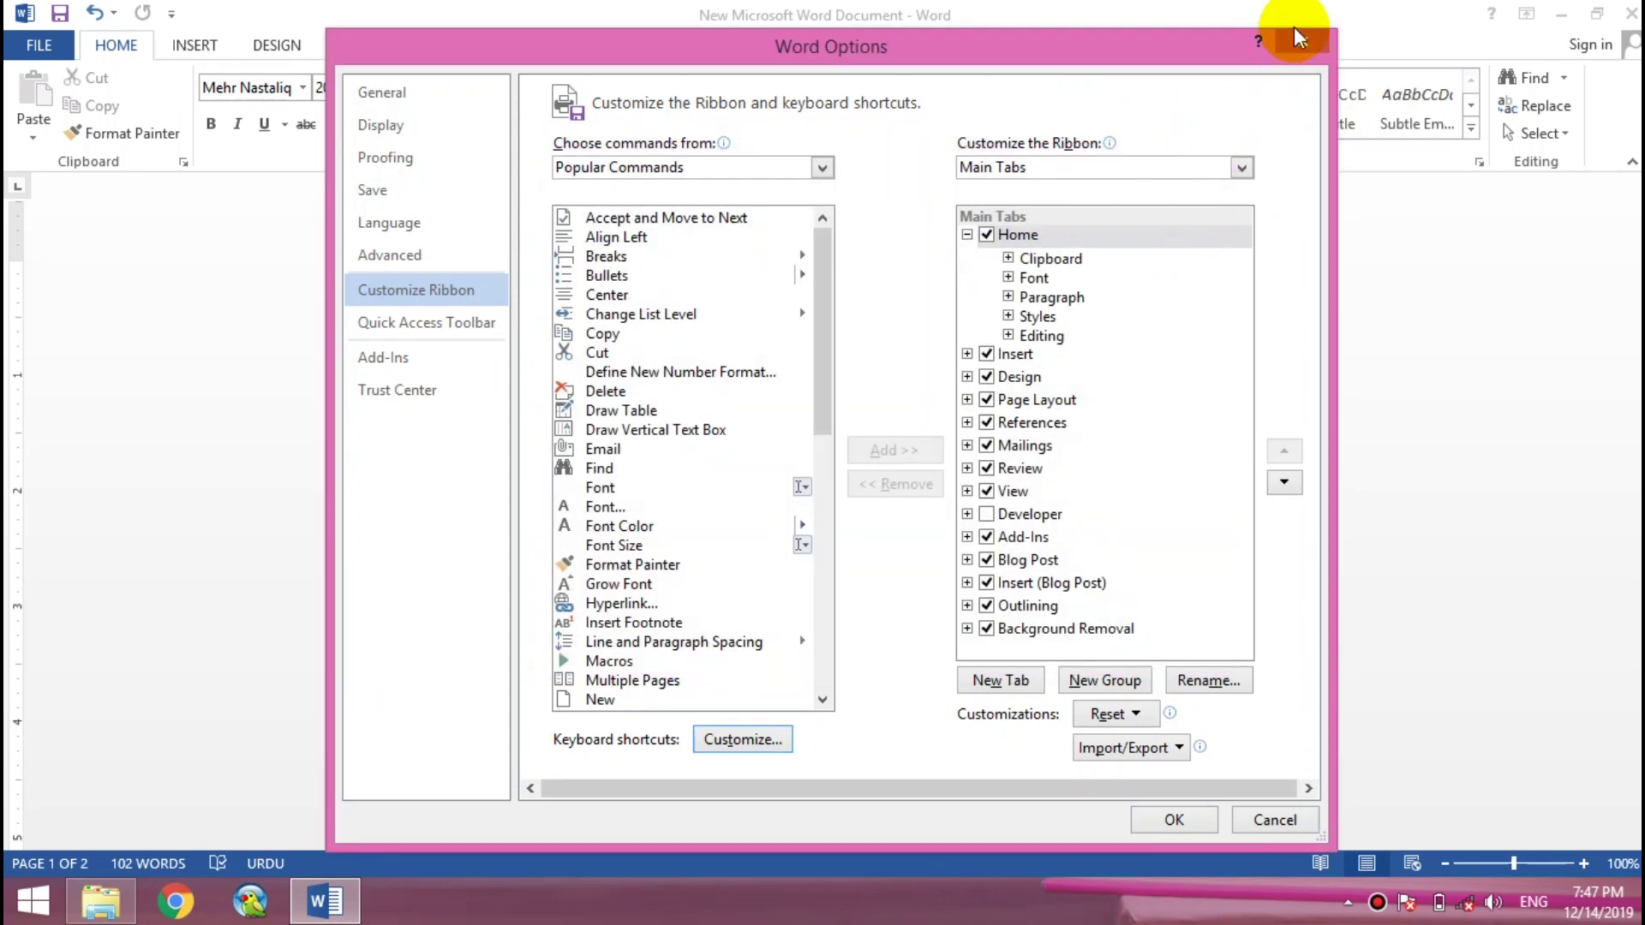
left_click(1293, 33)
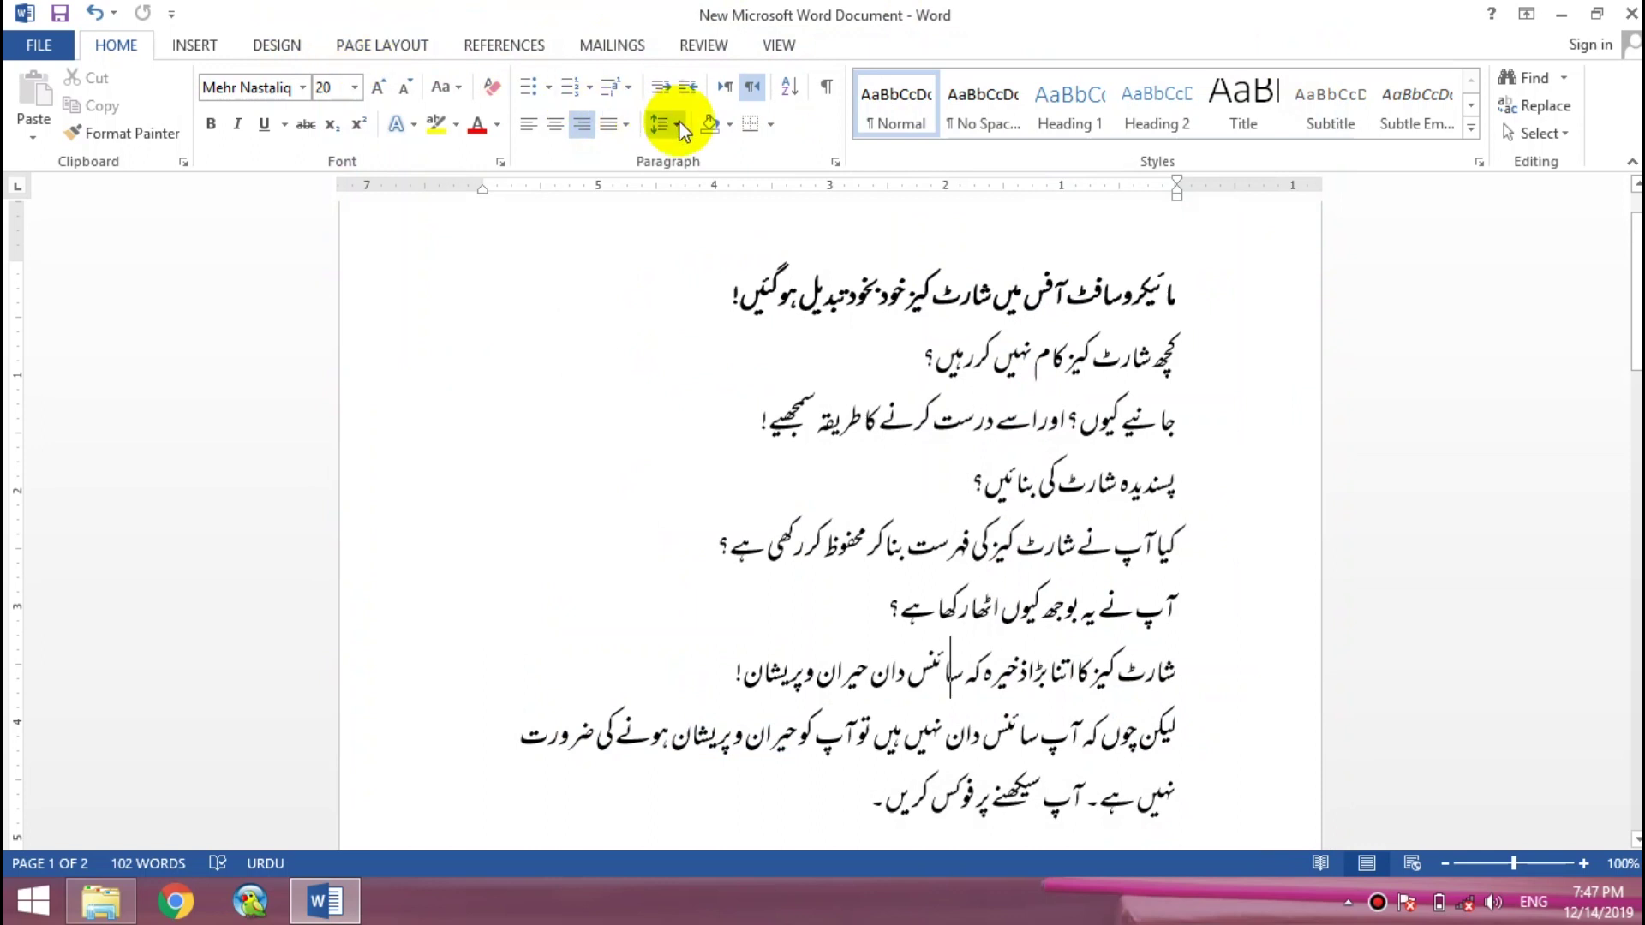
left_click(185, 51)
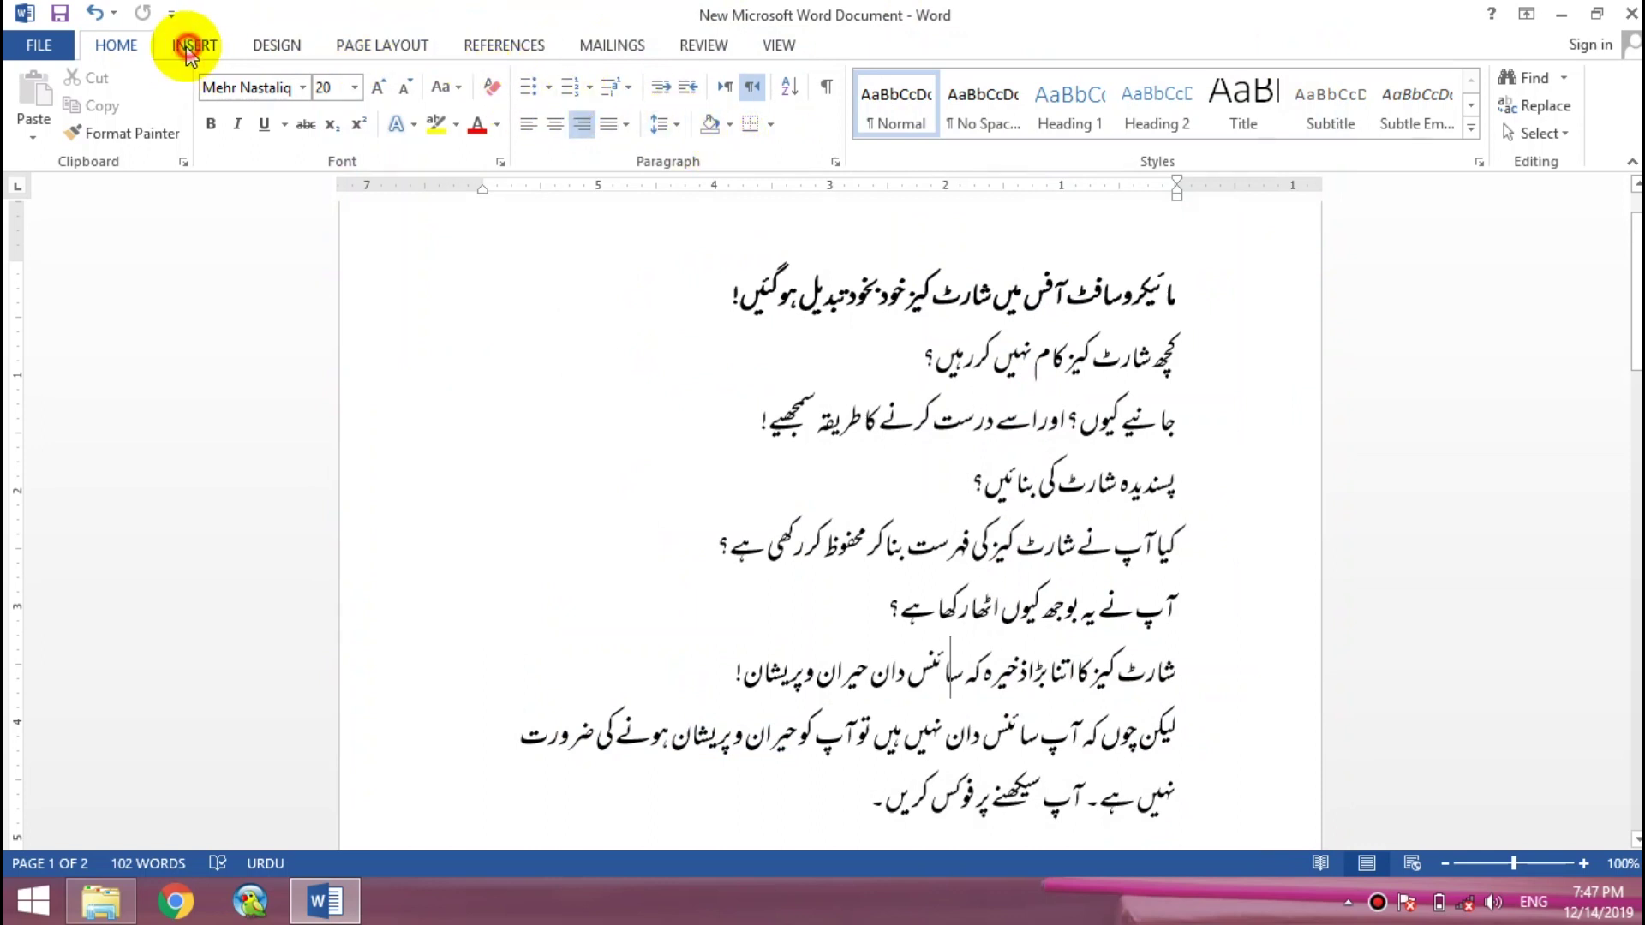
left_click(265, 57)
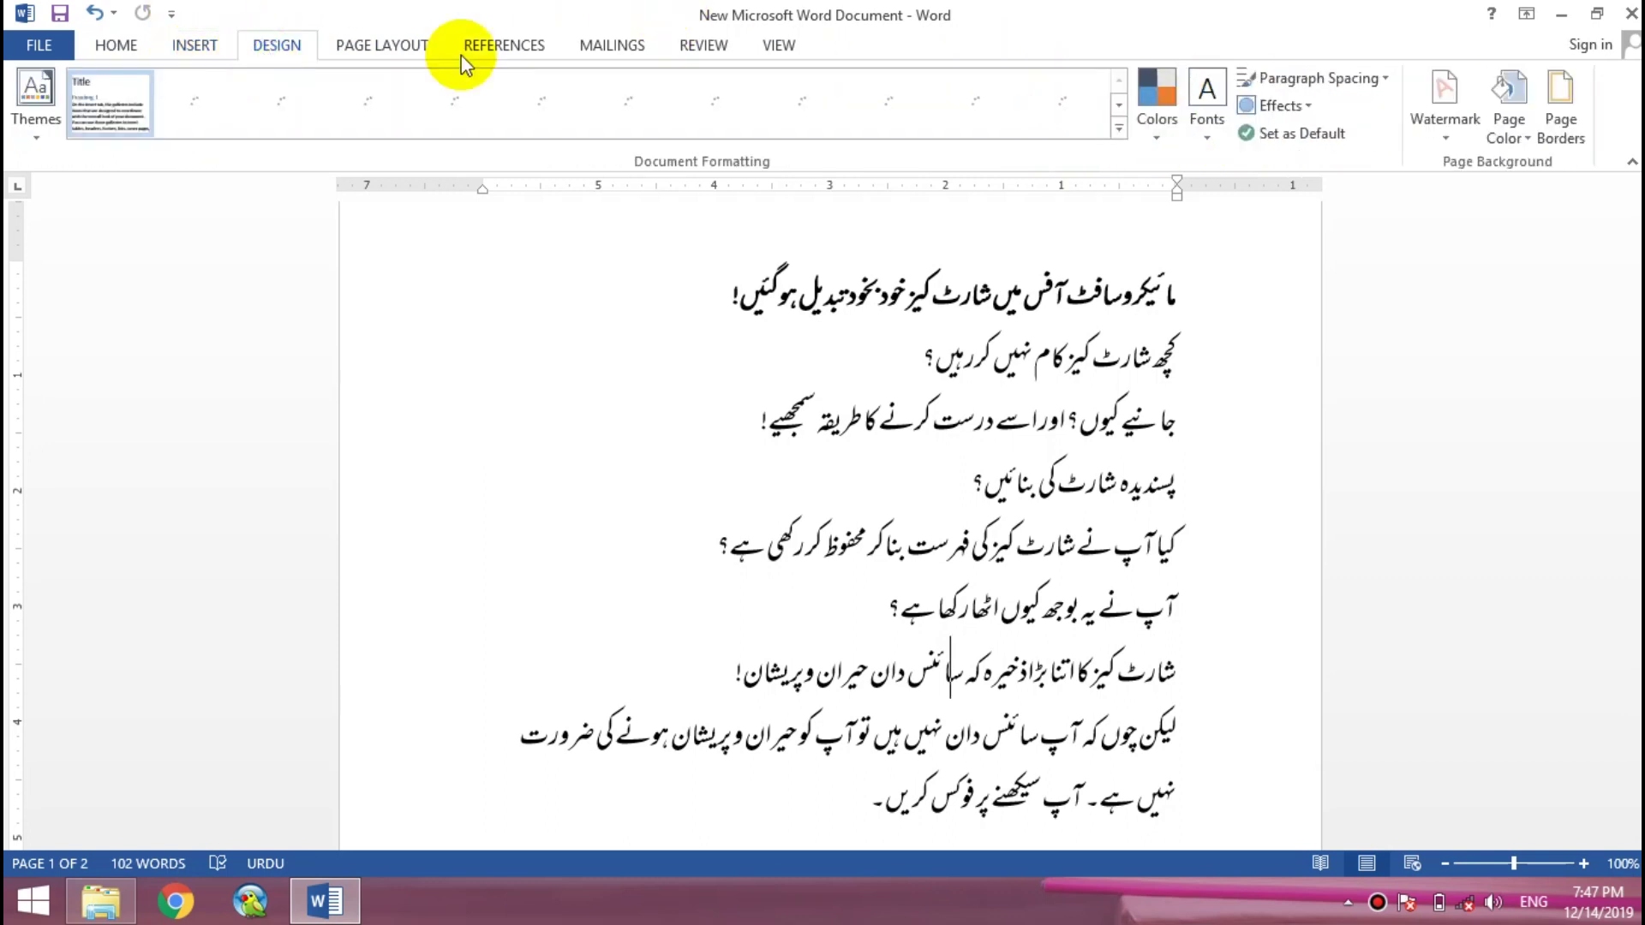
left_click(380, 50)
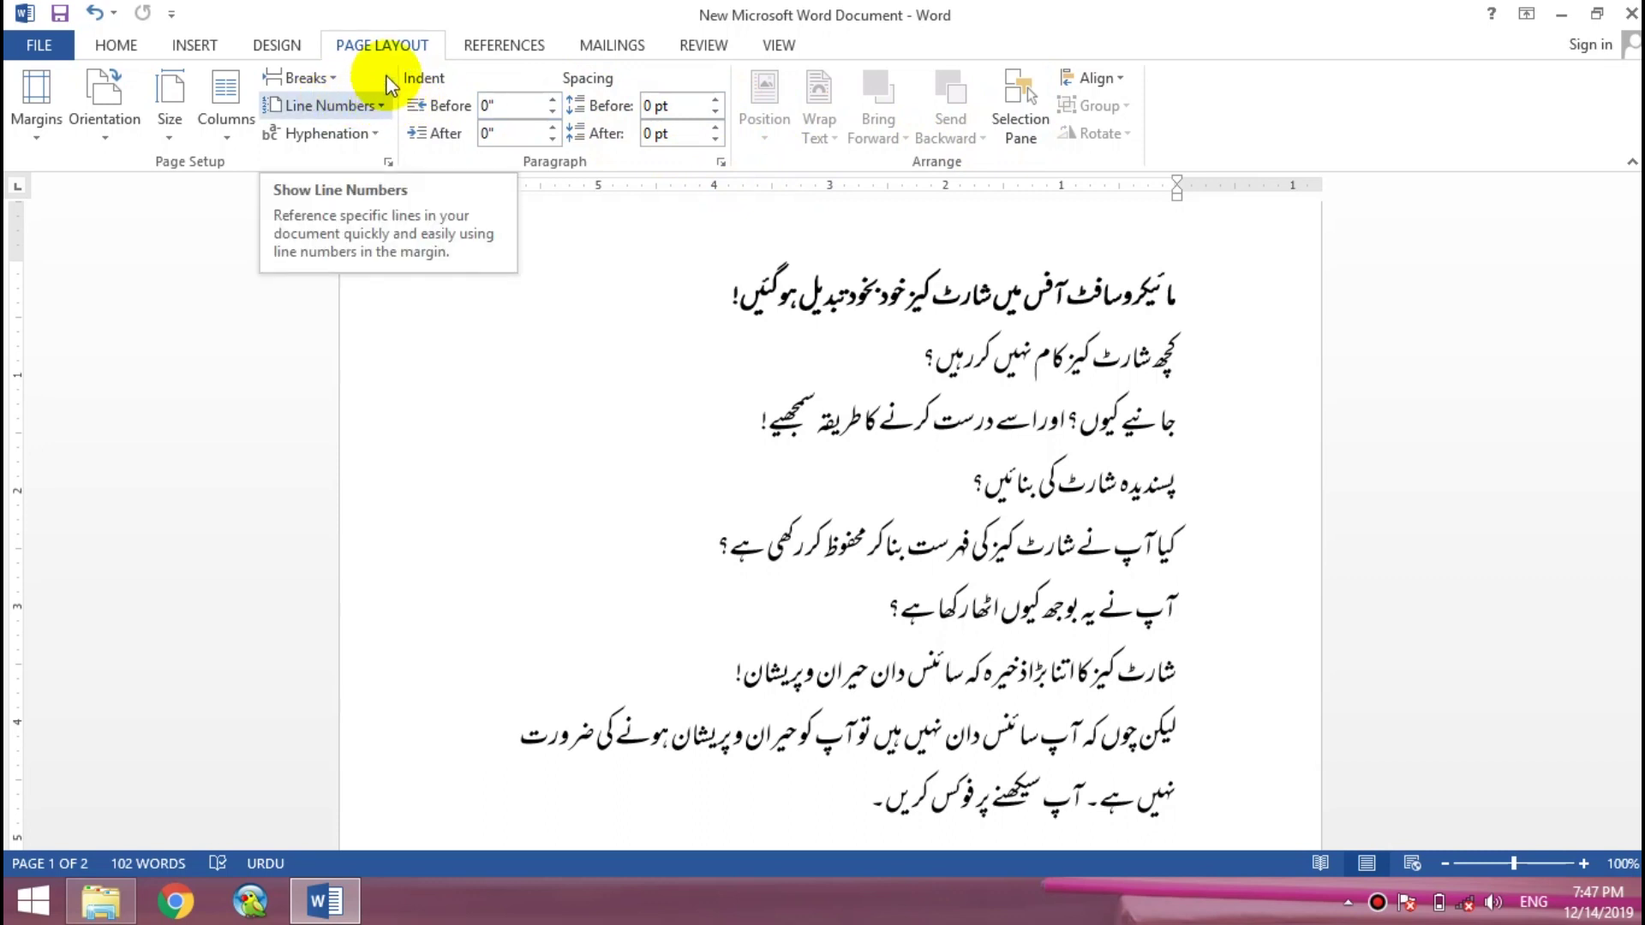
Try Ctrl+L as a new shortcut for the FormatBackgroundFillEffect command in the Design Tab category, and leave without assigning it.
right_click(1220, 142)
left_click(1297, 224)
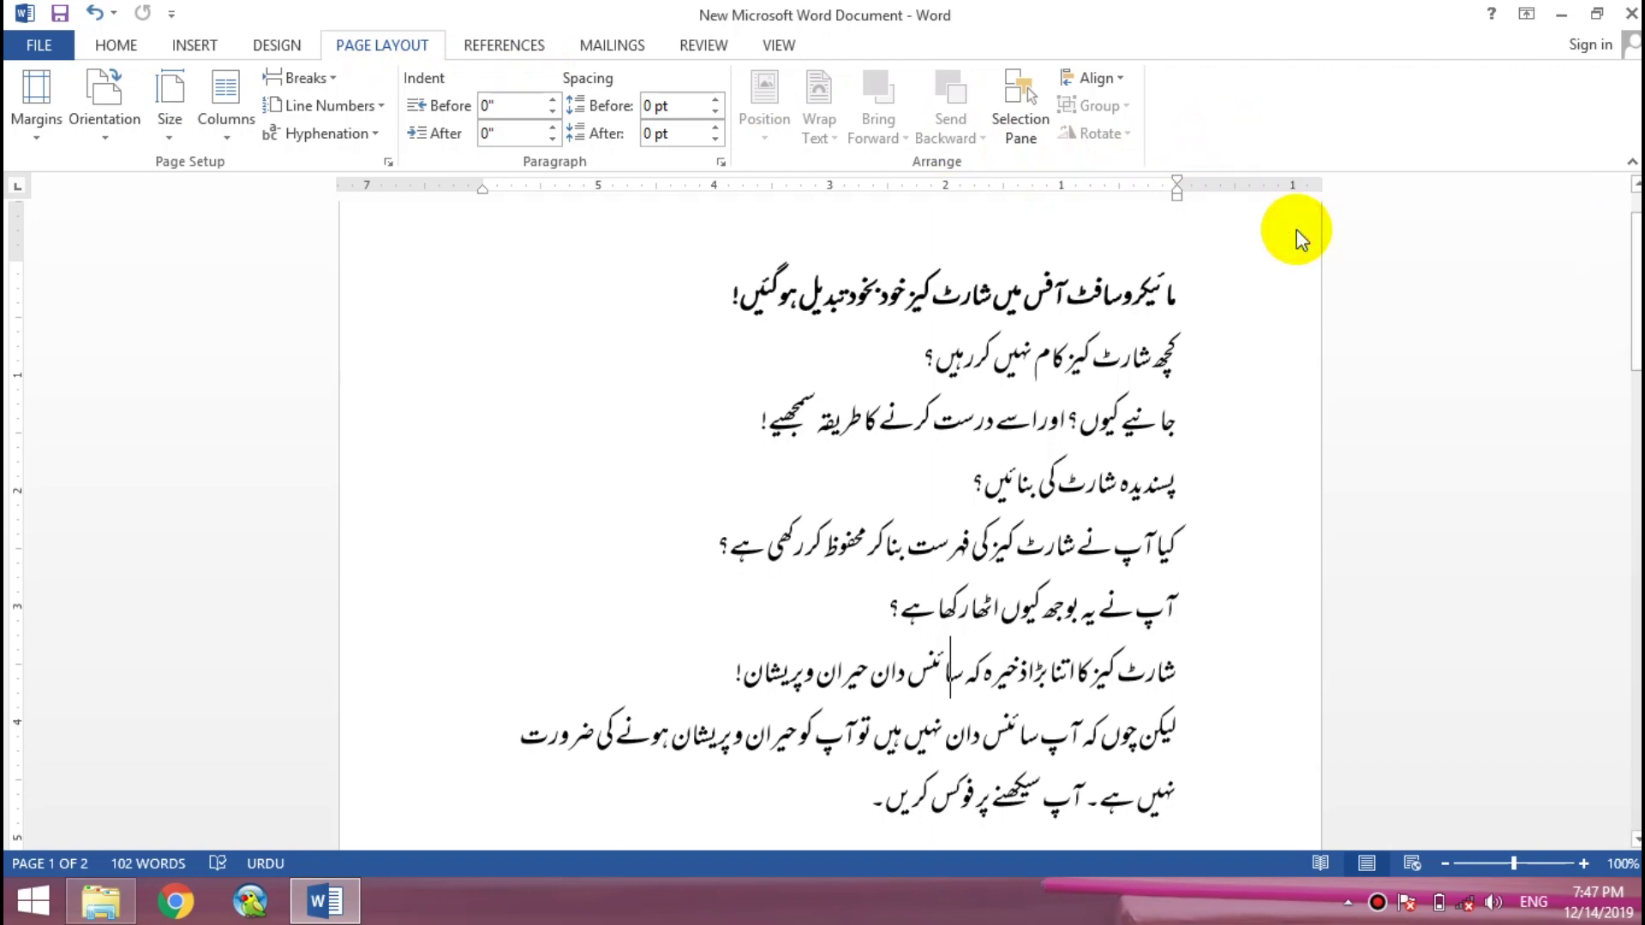
left_click(776, 741)
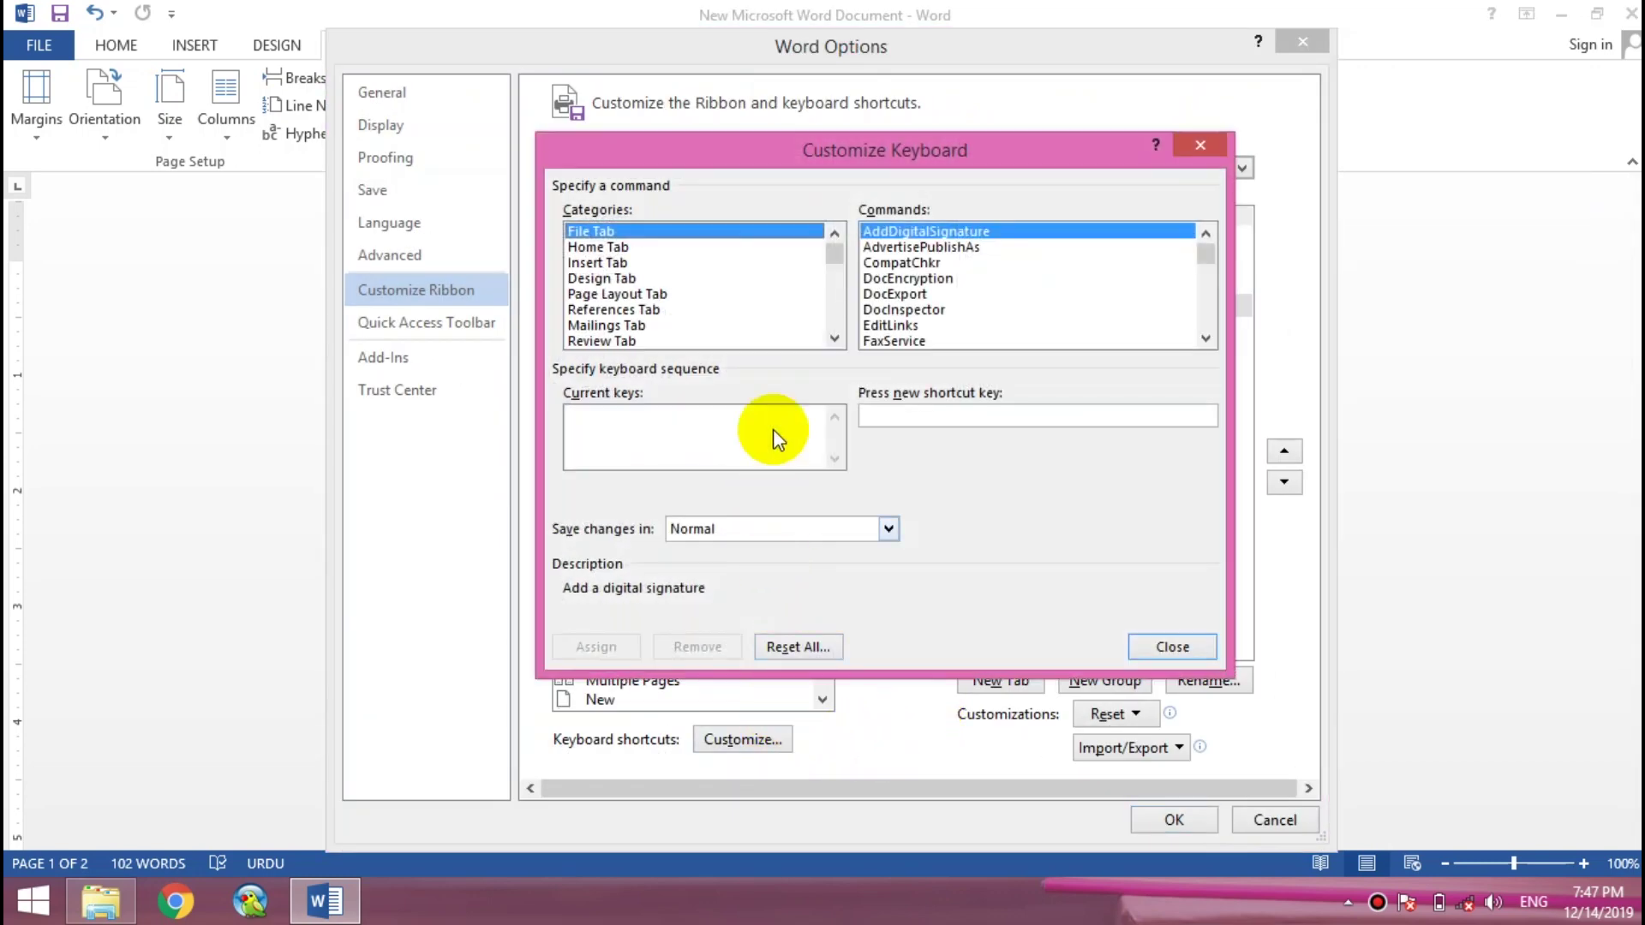
left_click(617, 279)
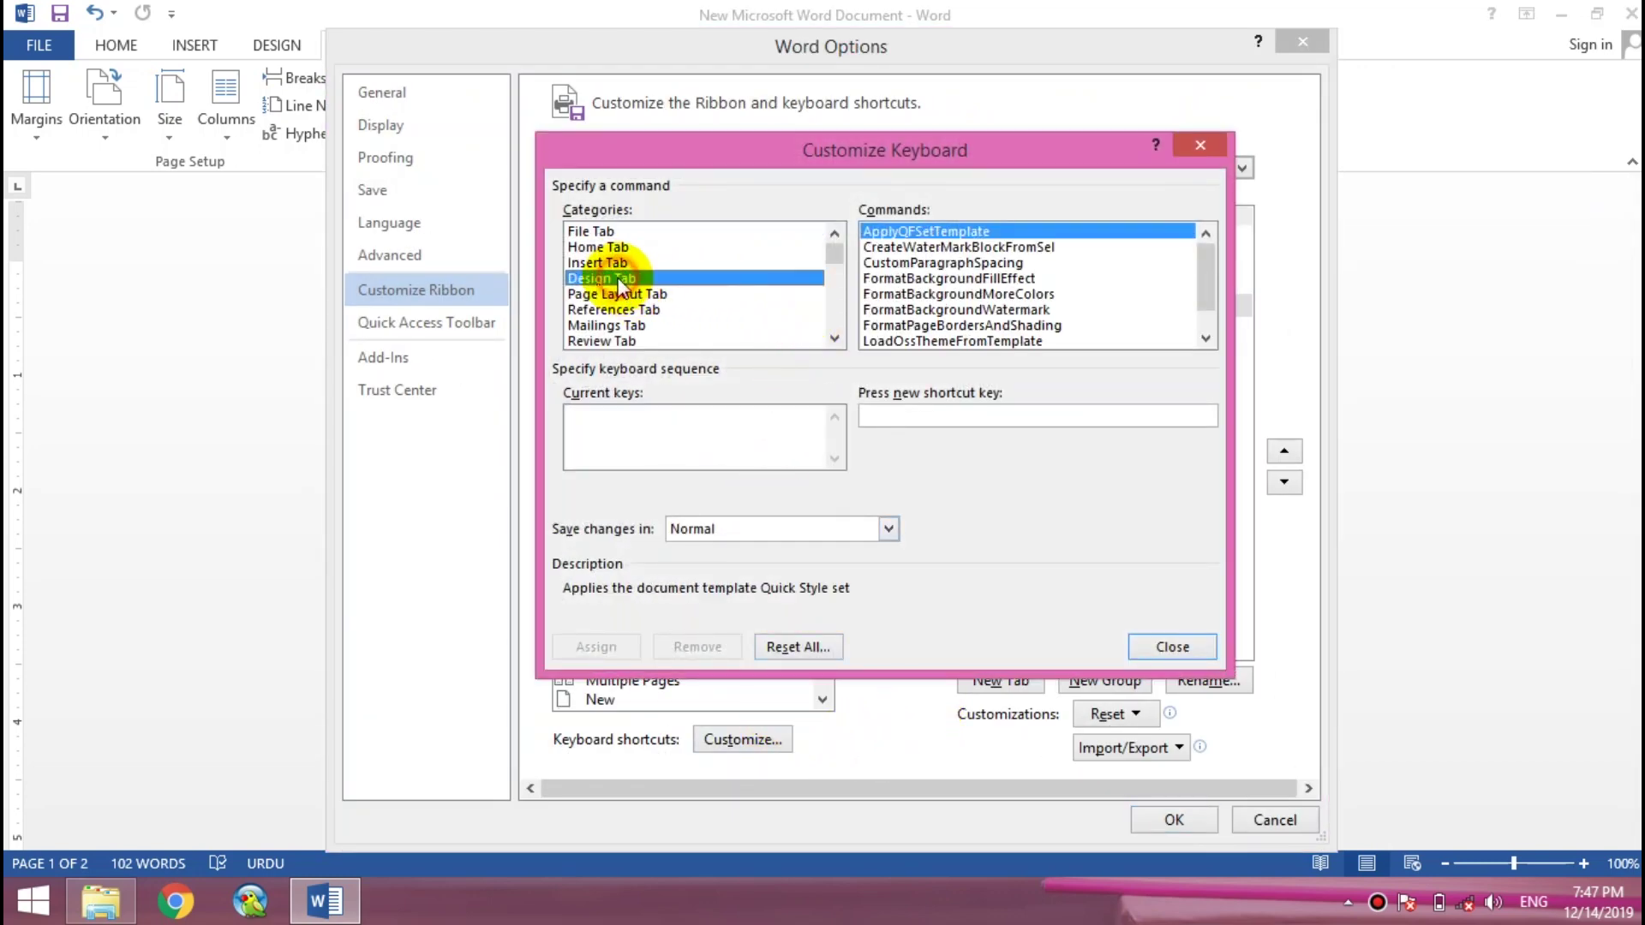
left_click(1208, 291)
left_click(918, 246)
left_click(938, 418)
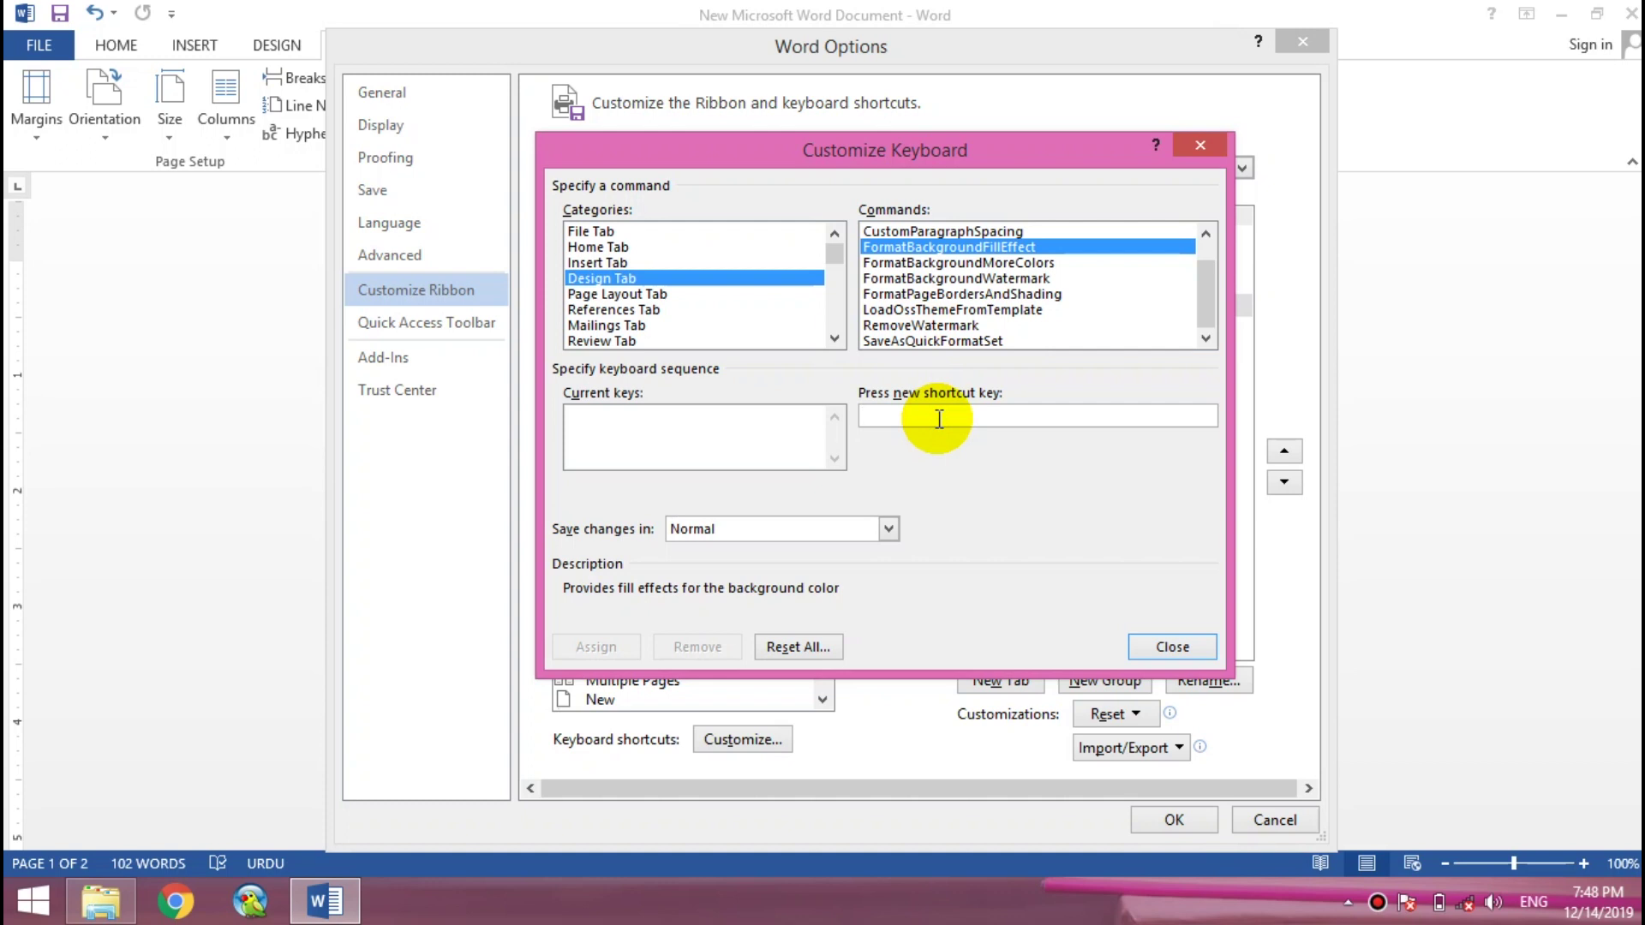
key("ctrl+l")
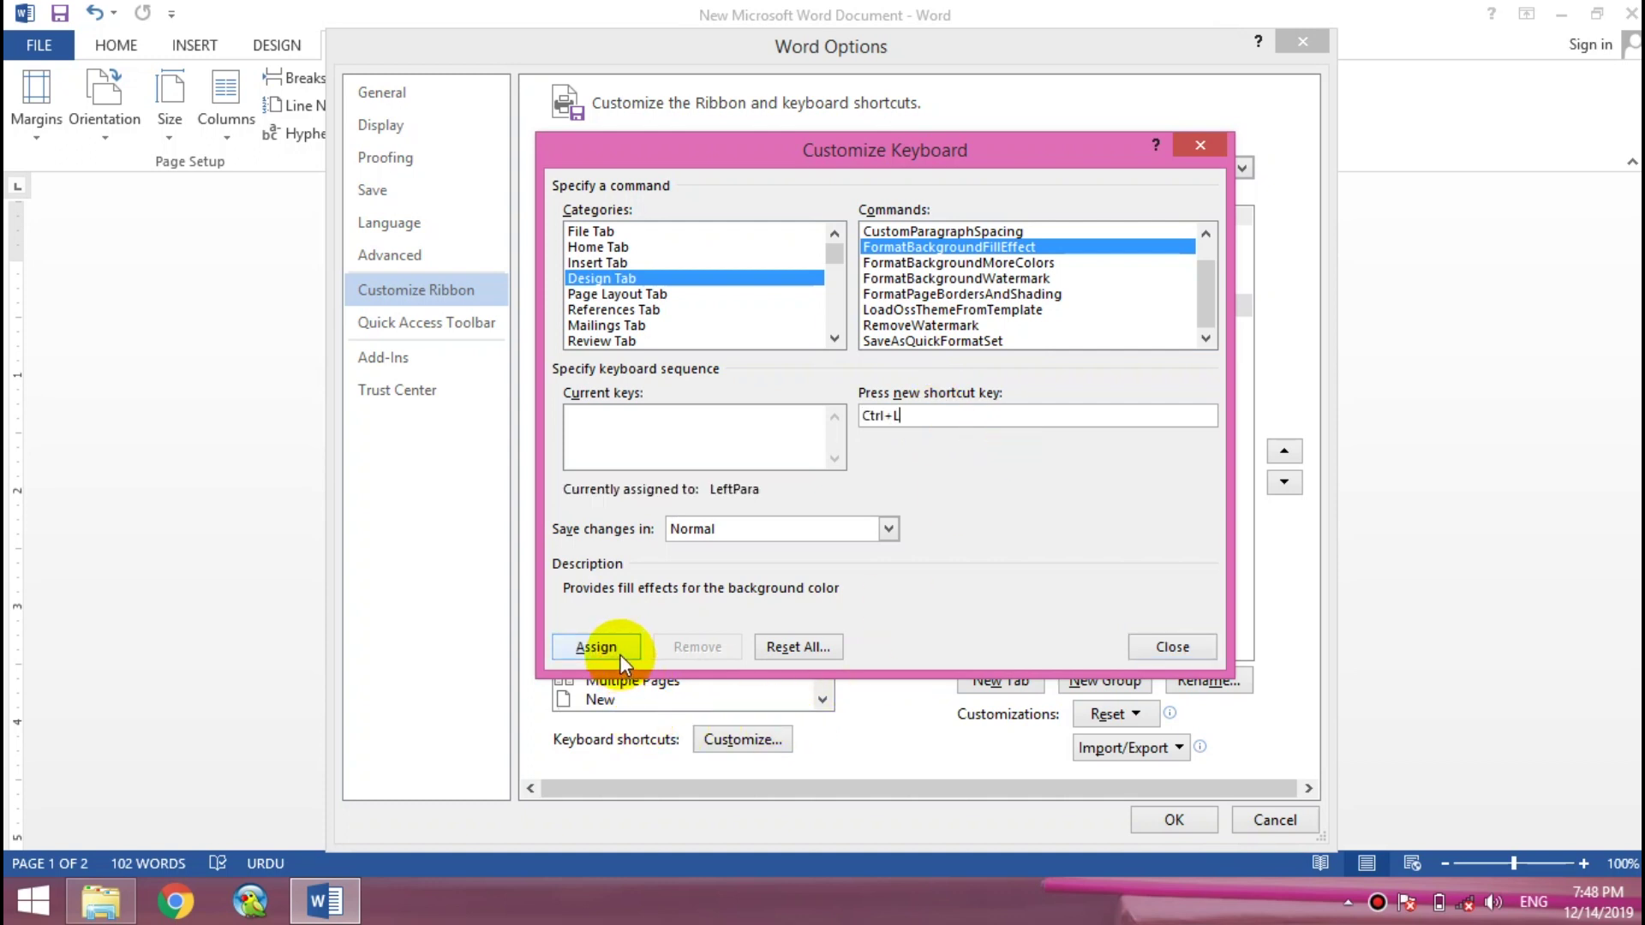
left_click(1186, 648)
left_click(1278, 819)
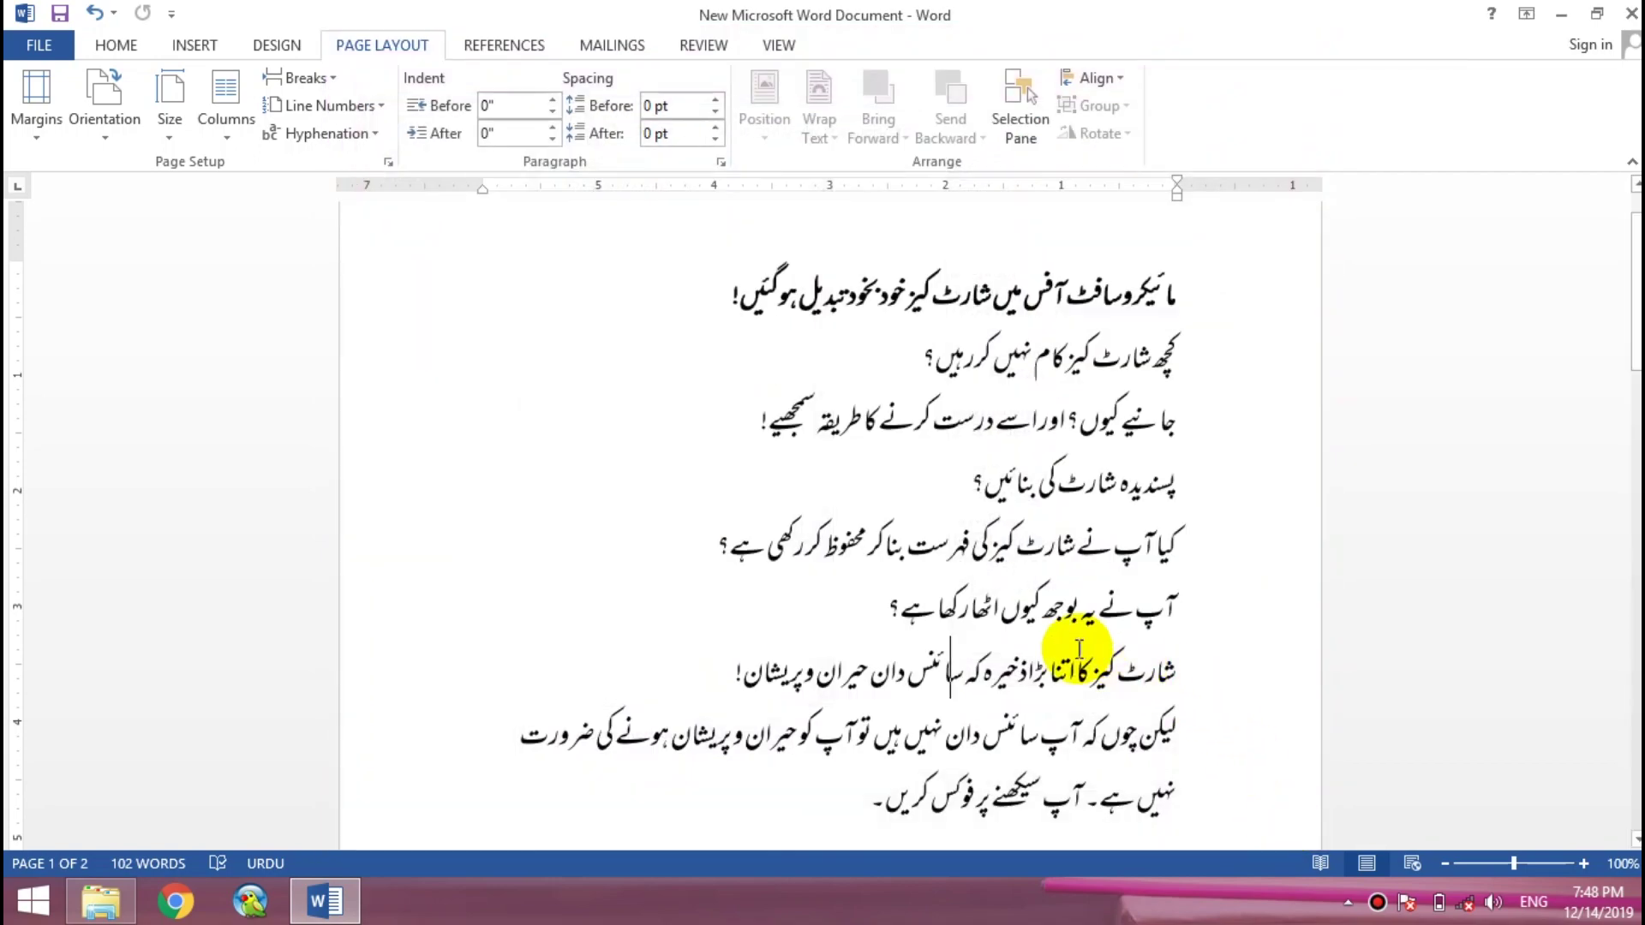
double_click(1013, 676)
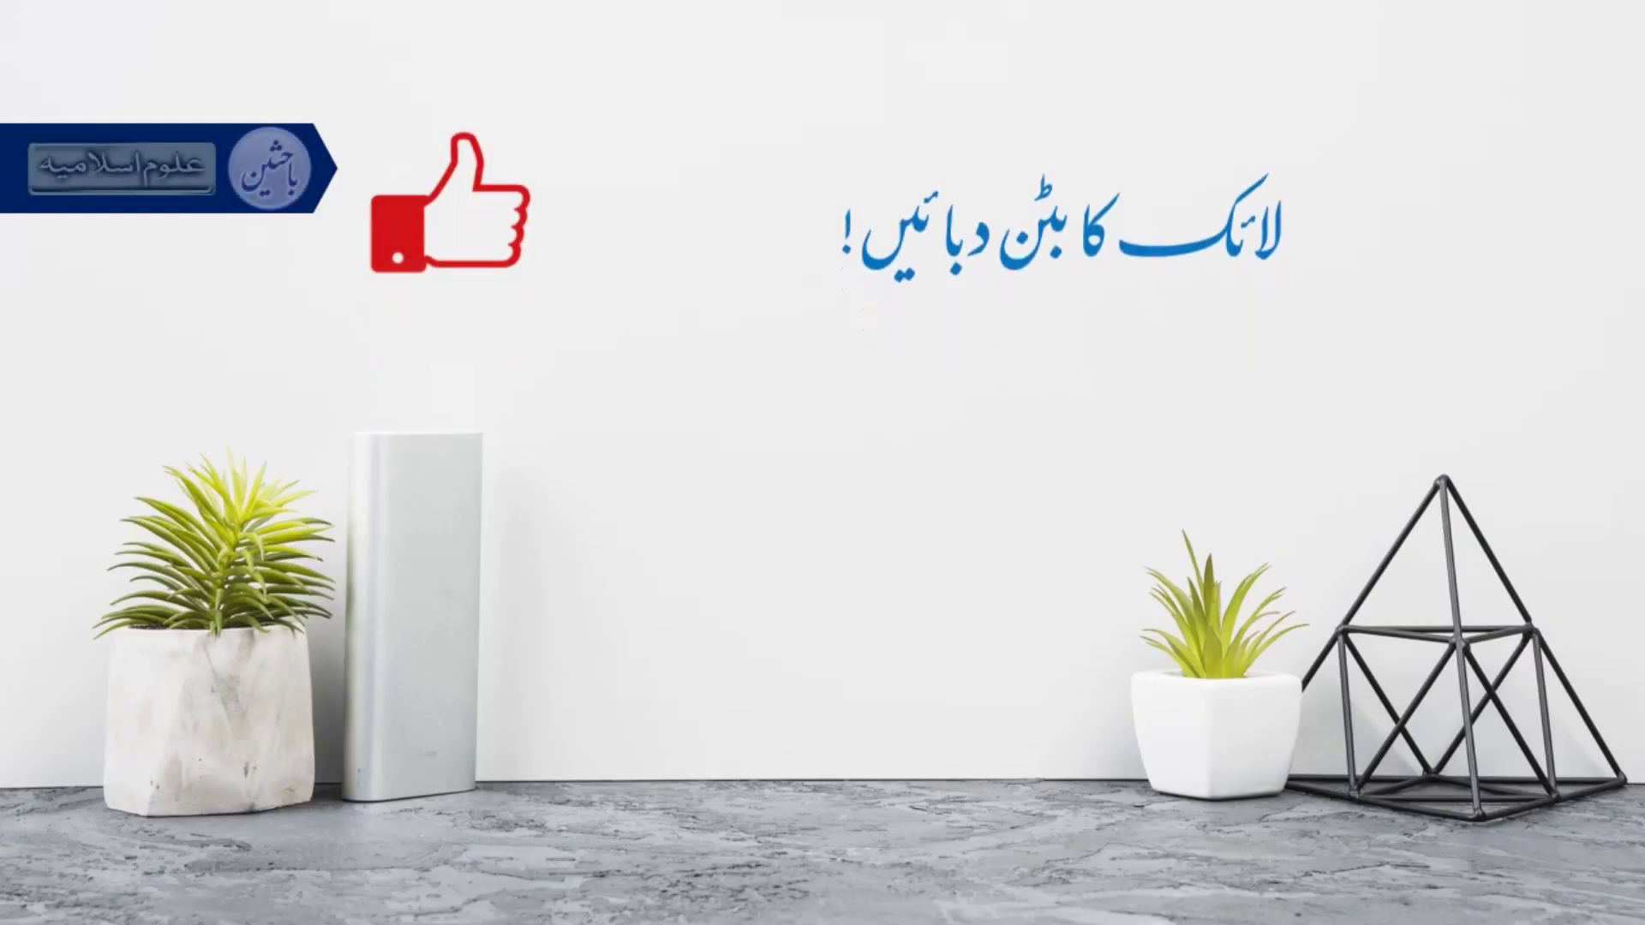